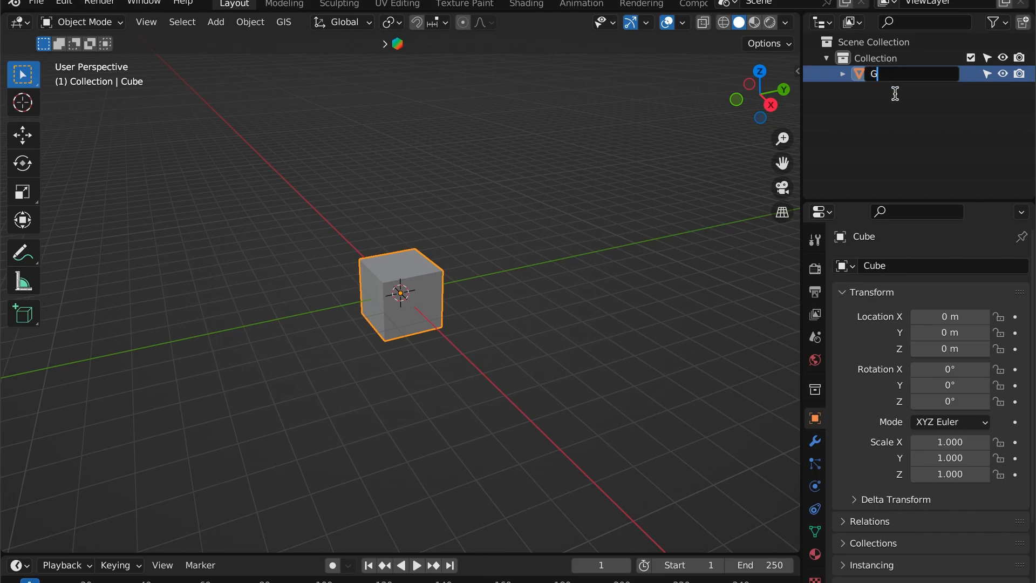
- Rename the default cube to "Guide cube" and its collection to "References"
text(cube)
key(Return)
double_click(889, 58)
text(References)
key(Return)
- Select the guide cube, show its transform values beside the viewport and look at it from the front
click(896, 75)
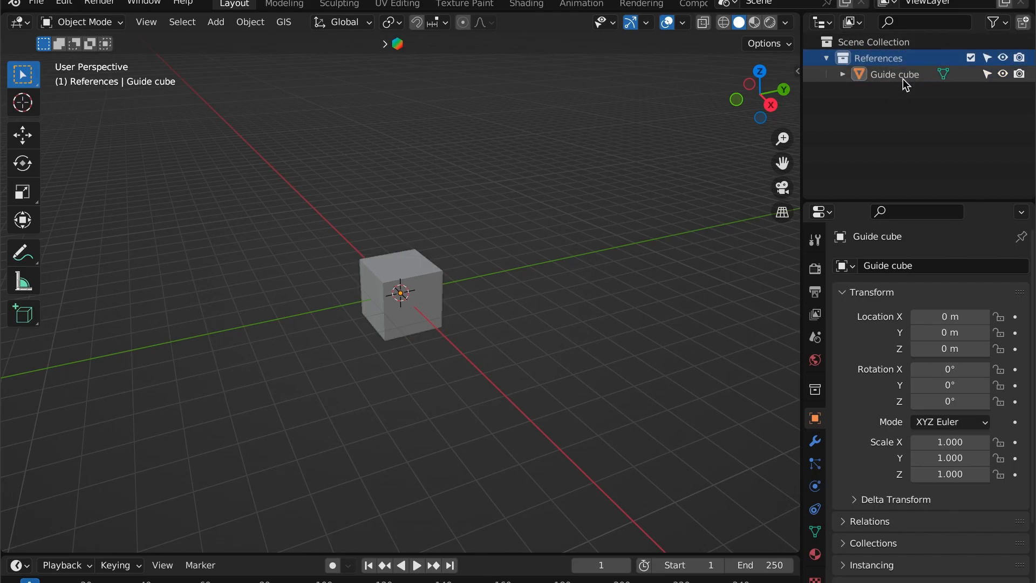
key(n)
key(grave)
click(404, 190)
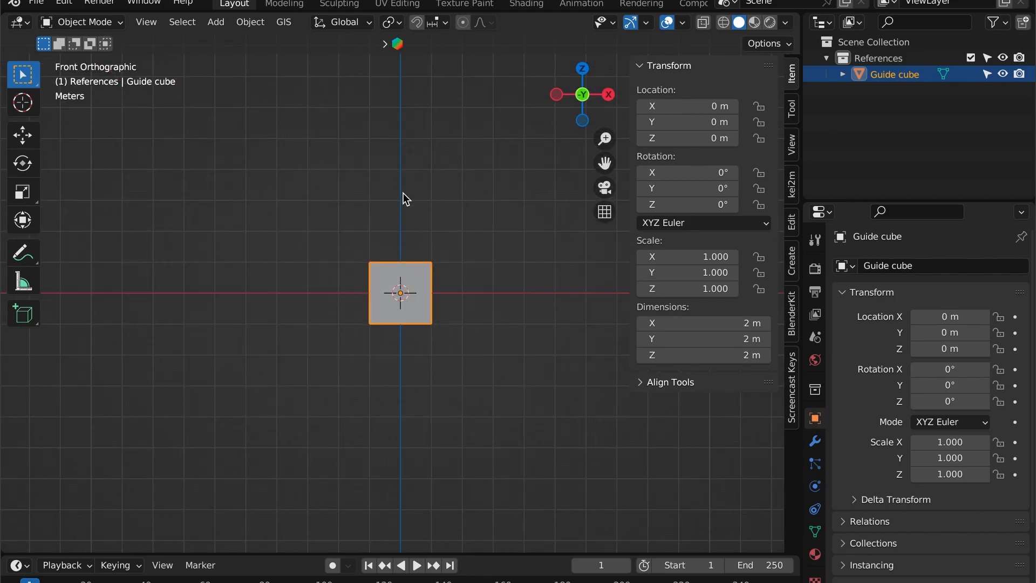
scroll(489, 230, up, 4)
- Hide the X and Y axes and the 3D cursor in the viewport overlays
click(685, 22)
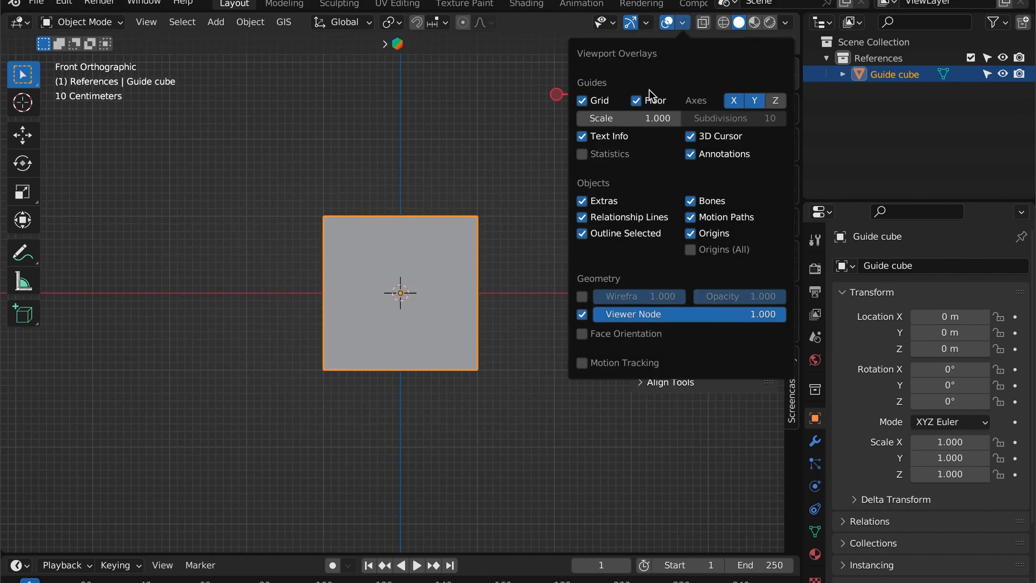
click(743, 103)
click(751, 101)
click(691, 136)
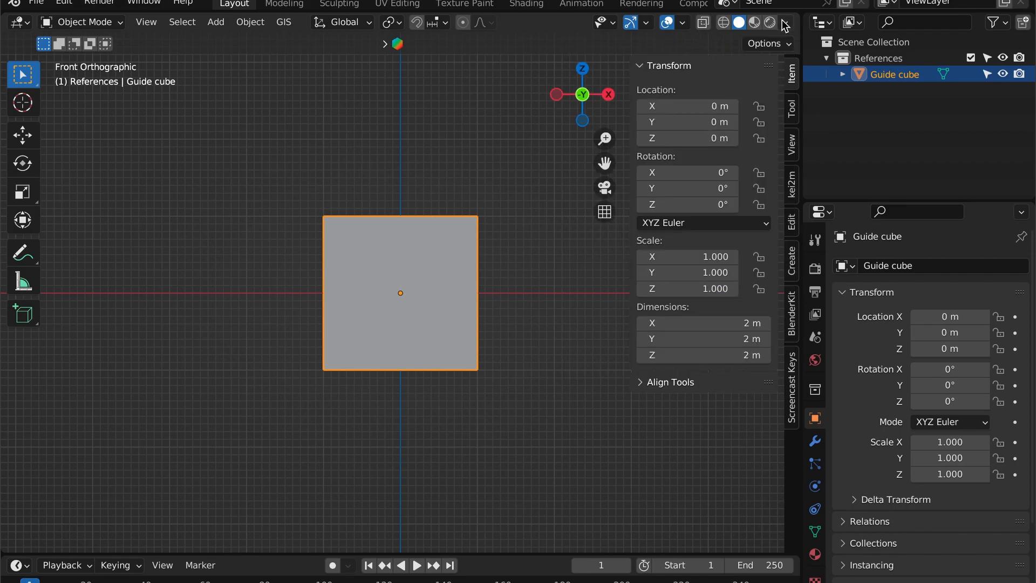
- Set the viewport shading to MatCap lighting with the beige matcap and Object color
click(785, 23)
click(772, 102)
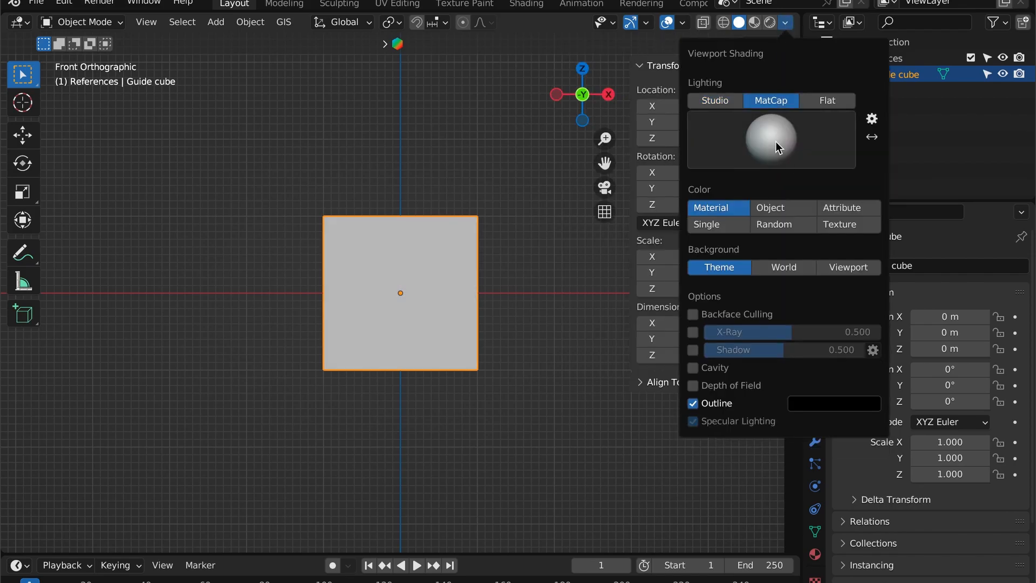
click(778, 148)
click(532, 194)
click(767, 210)
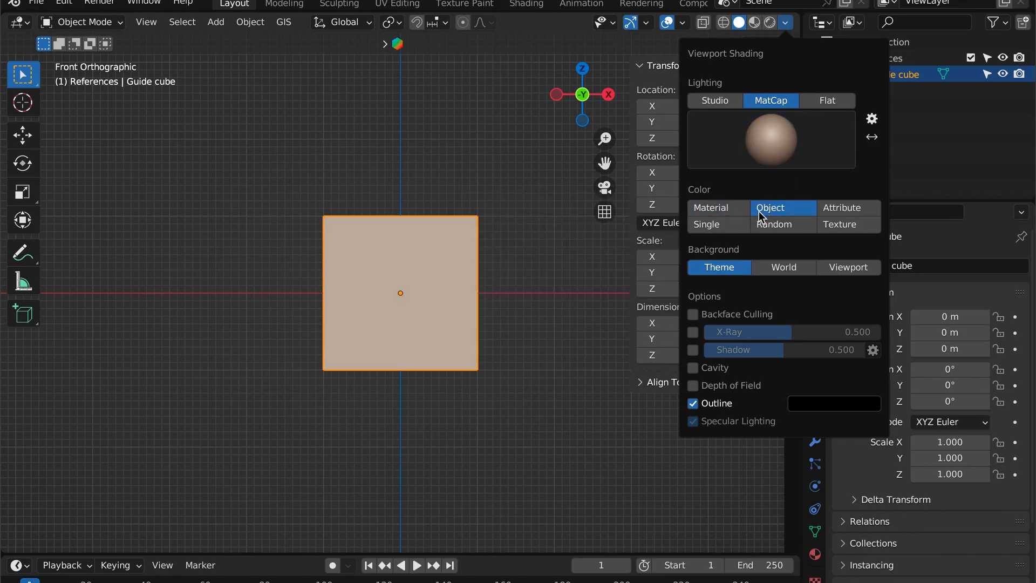
click(534, 222)
- Set the guide cube's dimensions to 42 cm in X, 40 cm in Y and 45 cm in Z
scroll(531, 218, up, 1)
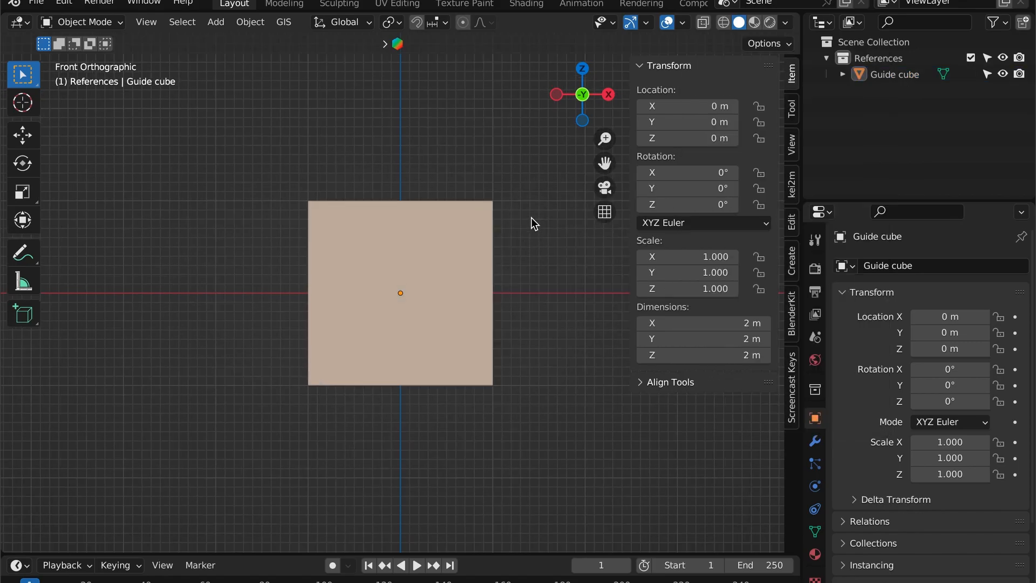
click(699, 326)
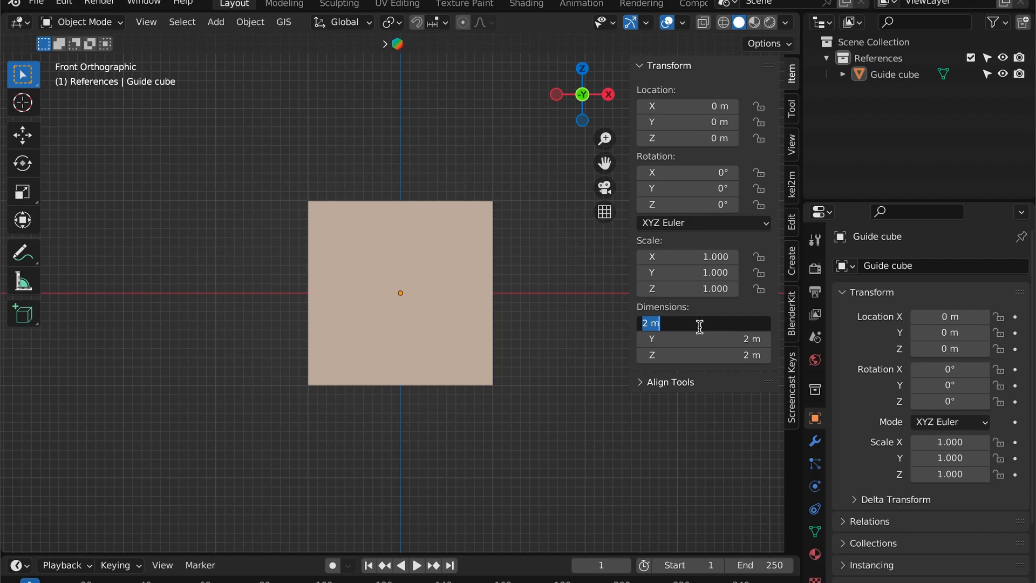
text(42cm)
key(Tab)
text(4)
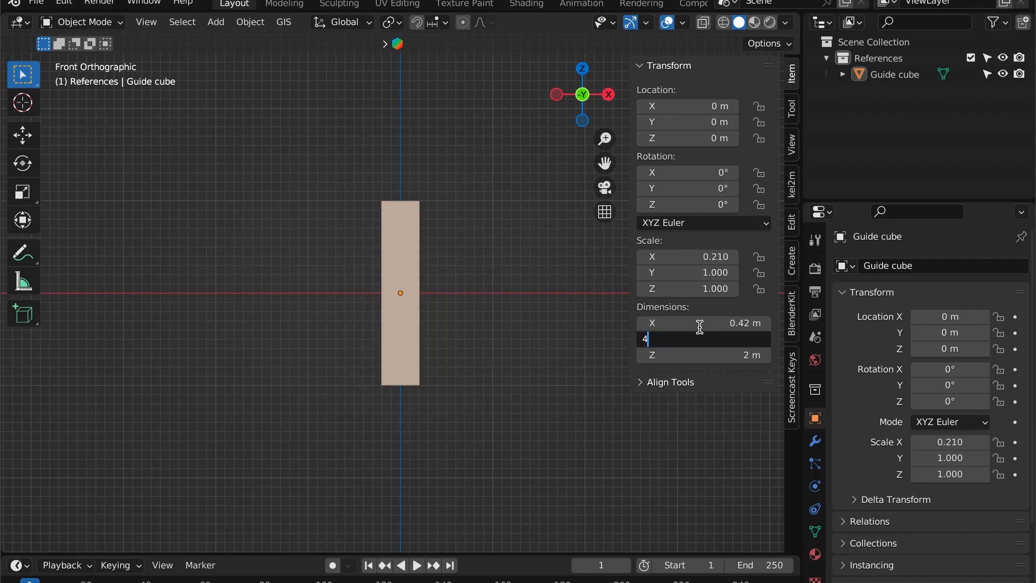
text(0cm)
key(Tab)
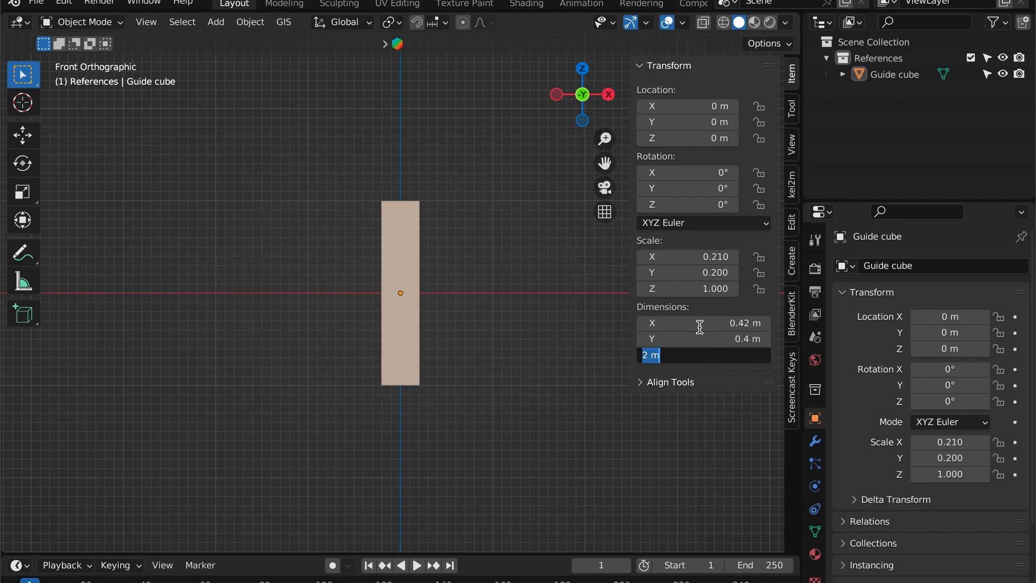
text(45cm)
key(Return)
- In wireframe display, raise the guide cube along Z until its base sits on the ground line and set its origin at the base centre
scroll(437, 254, up, 8)
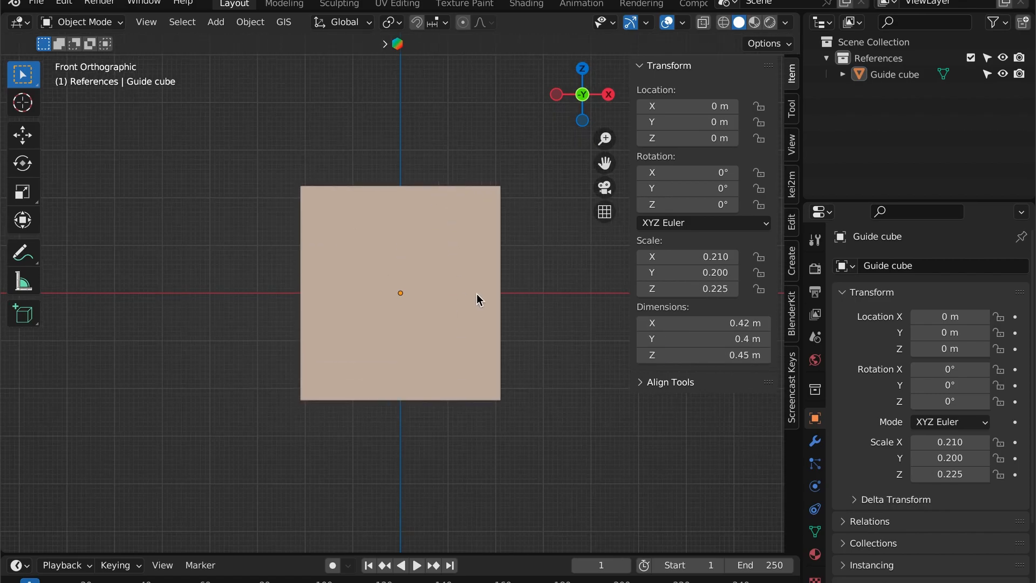
key(shift+z)
key(a)
key(g)
key(z)
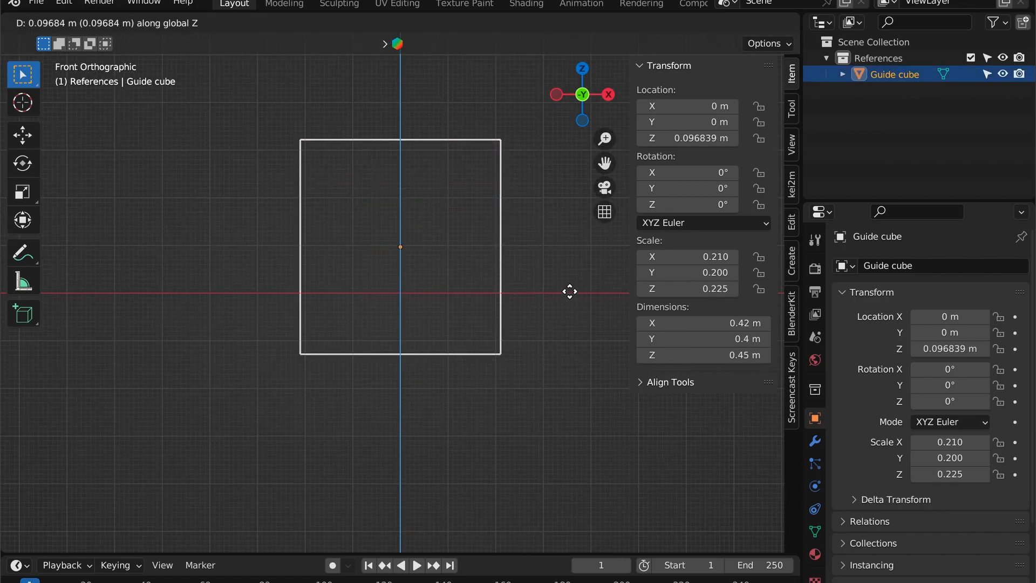
click(573, 264)
right_click(429, 359)
mouse_move(429, 356)
click(560, 397)
- Save the scene as a new file with a name beginning with "Dining"
scroll(457, 276, up, 5)
scroll(457, 275, down, 6)
shift+middle_drag(457, 275, 448, 322)
key(ctrl+shift+s)
text(Dining)
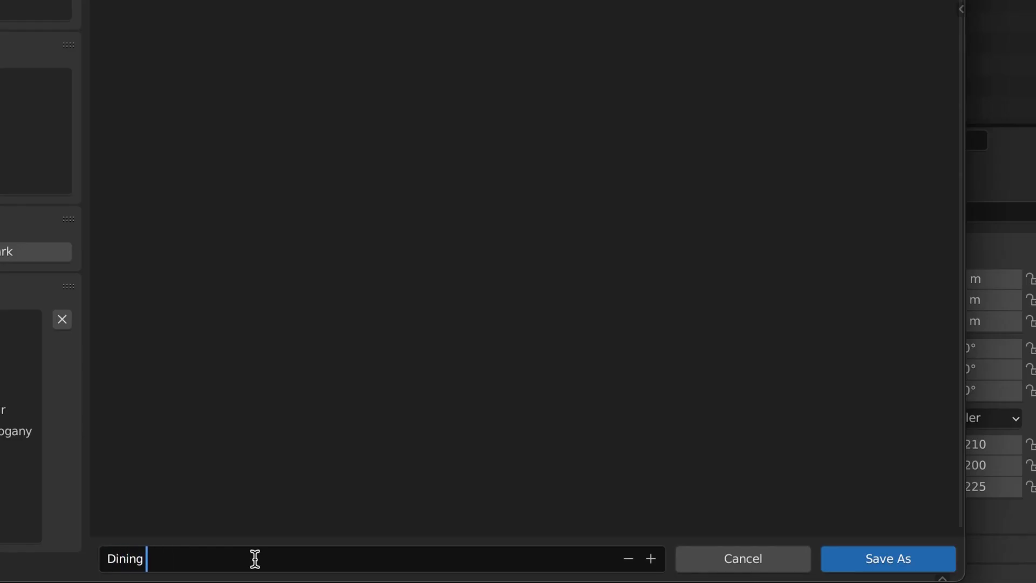
key(Return)
key(Return)
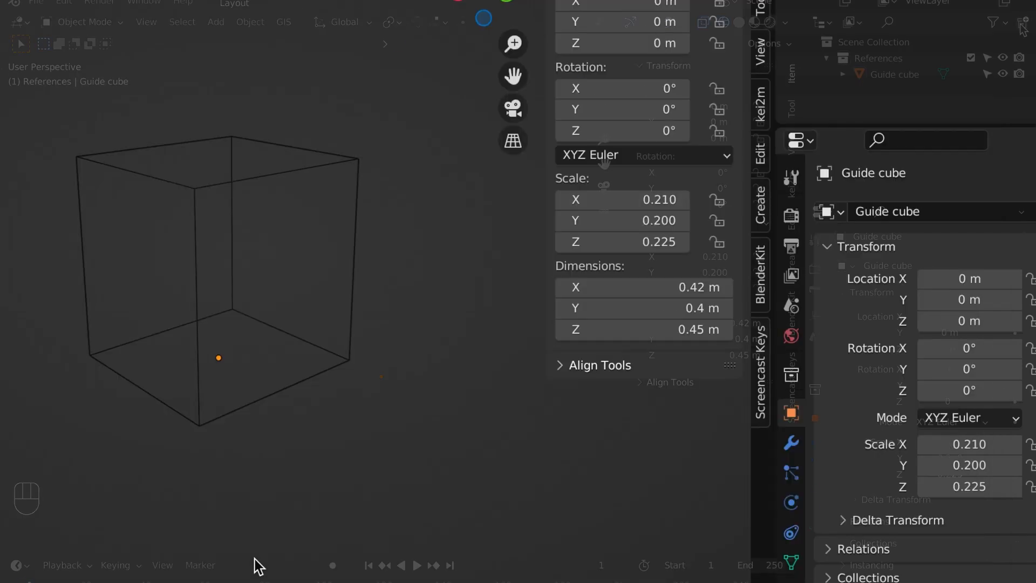
- Name the new collection below References "Chair"
double_click(870, 91)
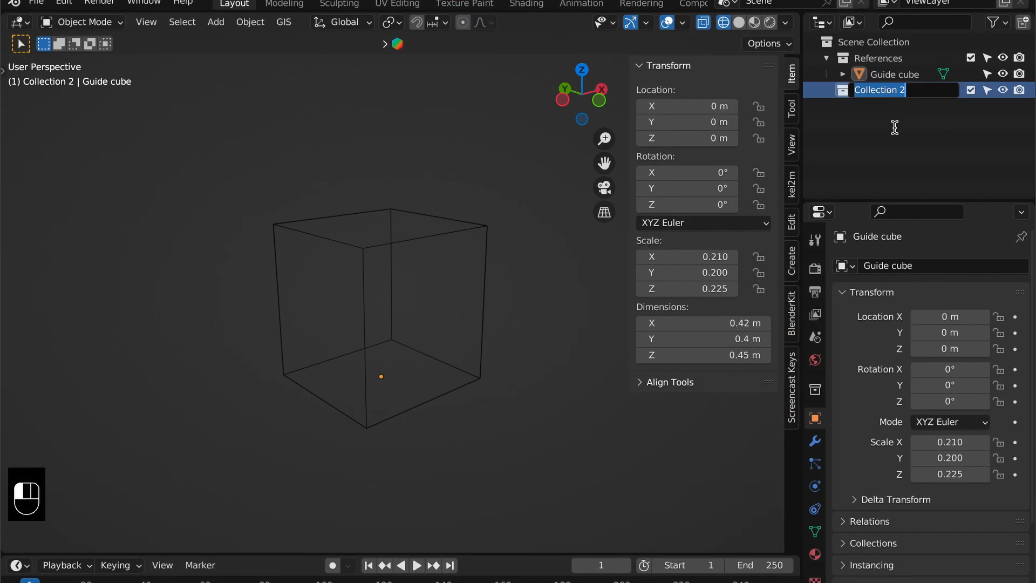
text(Chair)
key(Return)
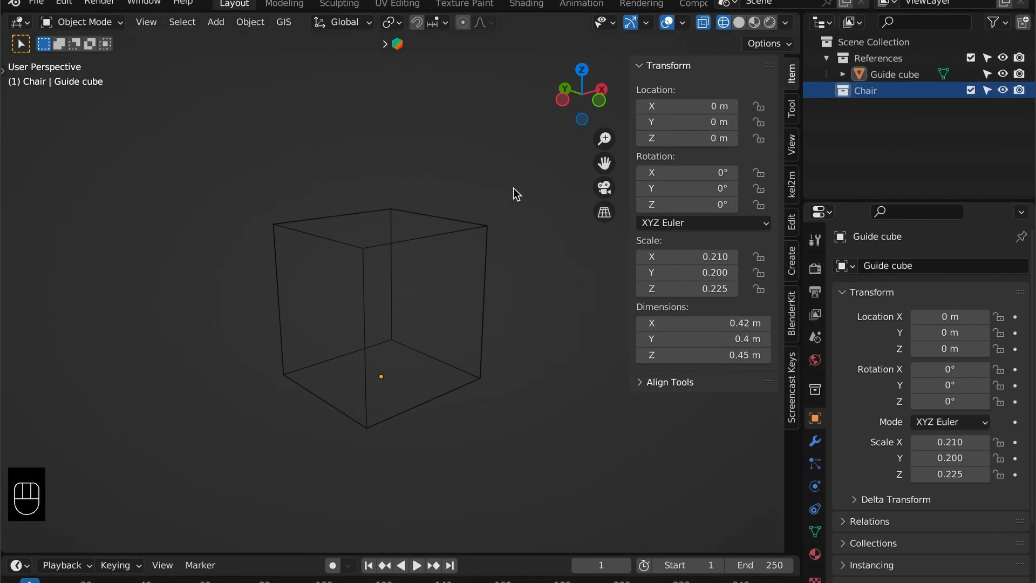
- Add a mesh cube to the Chair collection in top view and display the scene in solid shading
key(KP_7)
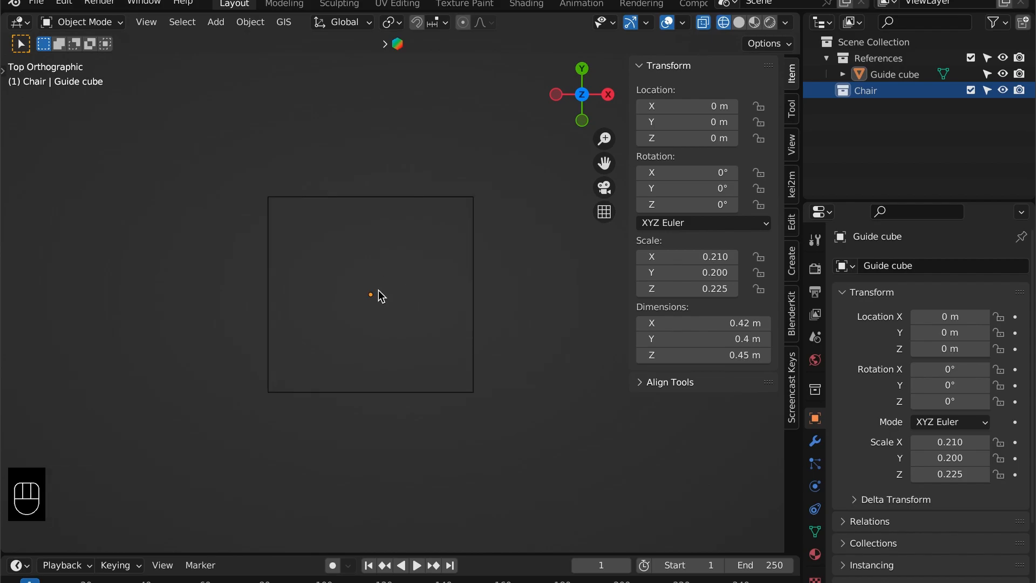
key(shift+a)
click(439, 303)
key(shift+z)
- Set the new cube's dimensions to 45 cm in X, 40 cm in Y and 15 mm in Z
click(697, 322)
text(25cm)
key(Tab)
text(40cm)
key(Tab)
key(Tab)
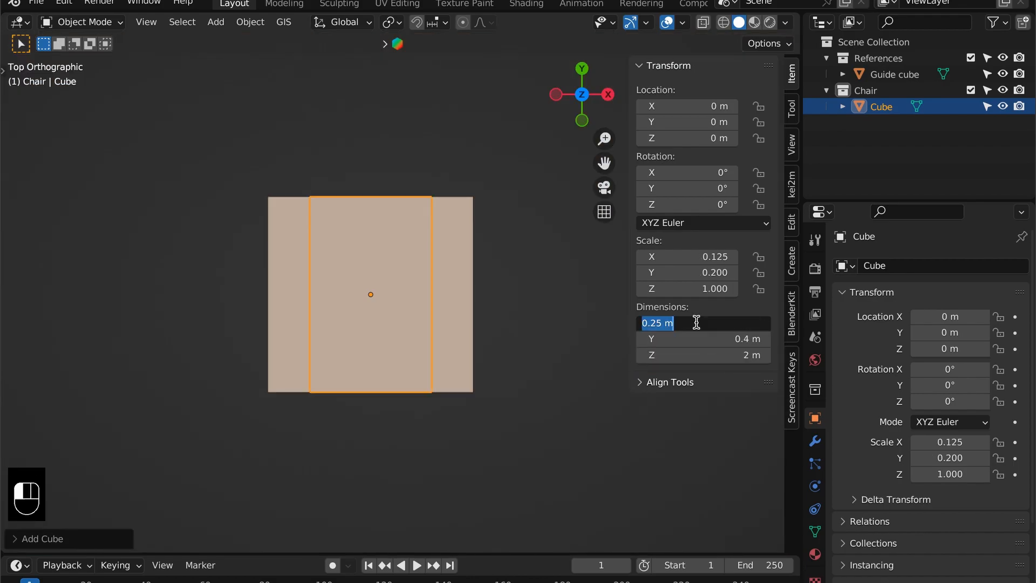
text(45cm)
key(Return)
click(697, 354)
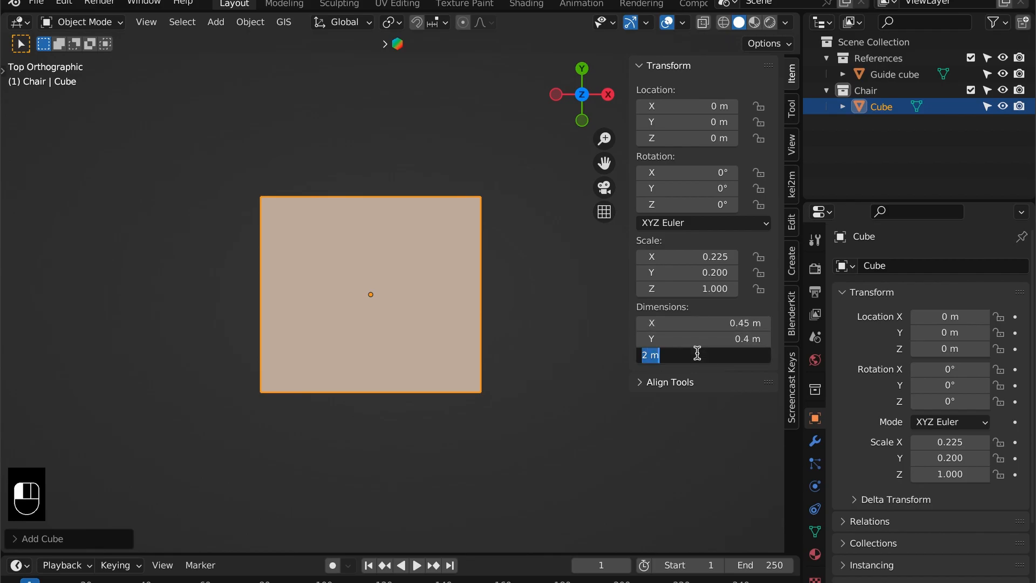
text(15mm)
key(Return)
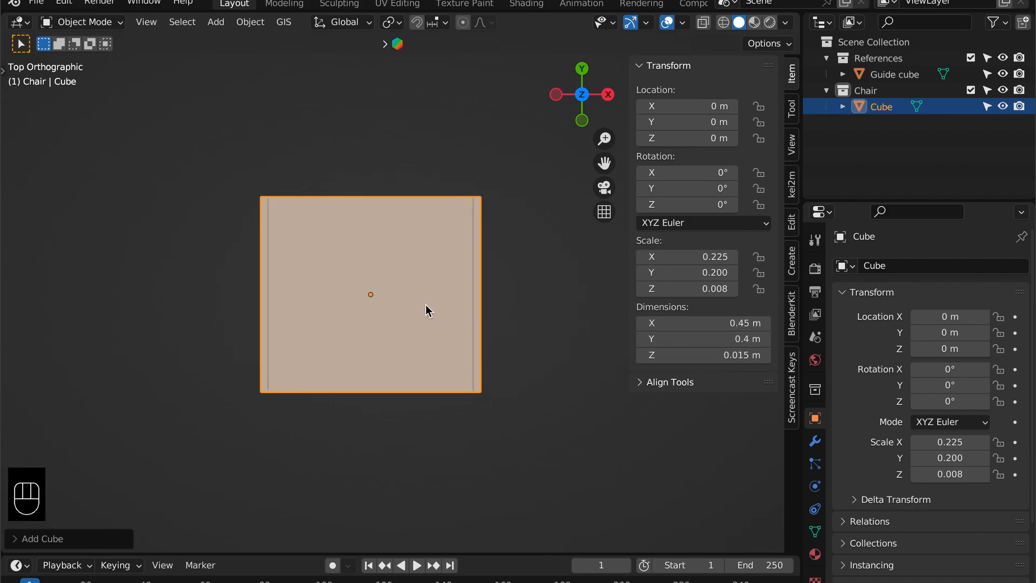
- Turn on edge snapping and, in front wireframe view, raise the thin panel along Z to align with the guide cube's top edge
key(KP_1)
key(shift+z)
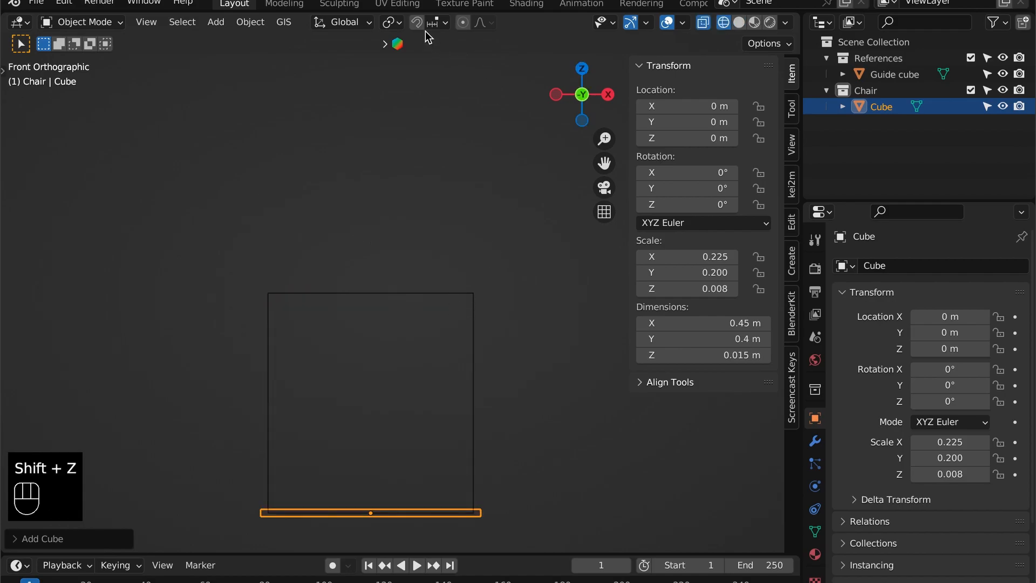
click(440, 22)
click(410, 102)
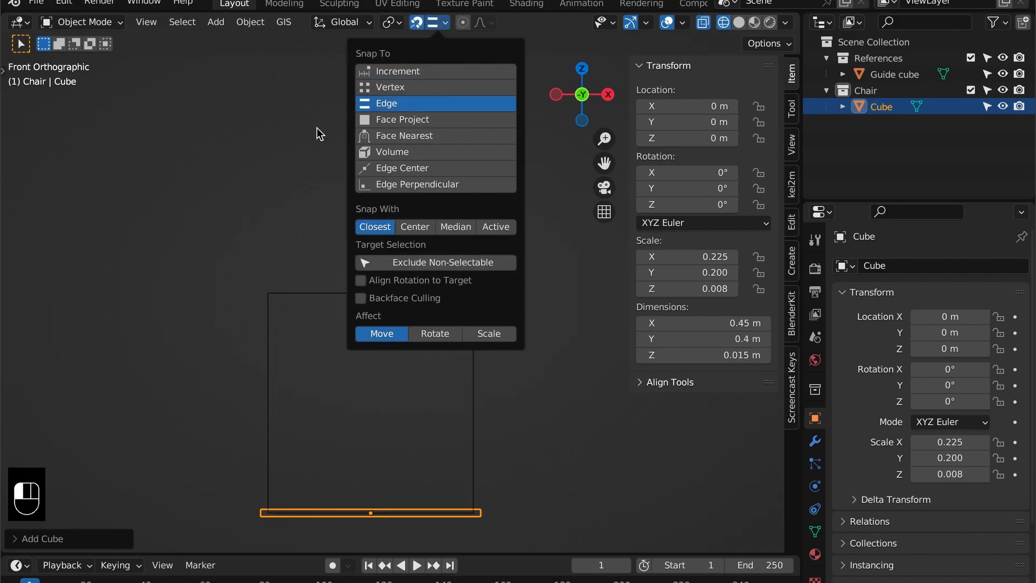
key(g)
key(z)
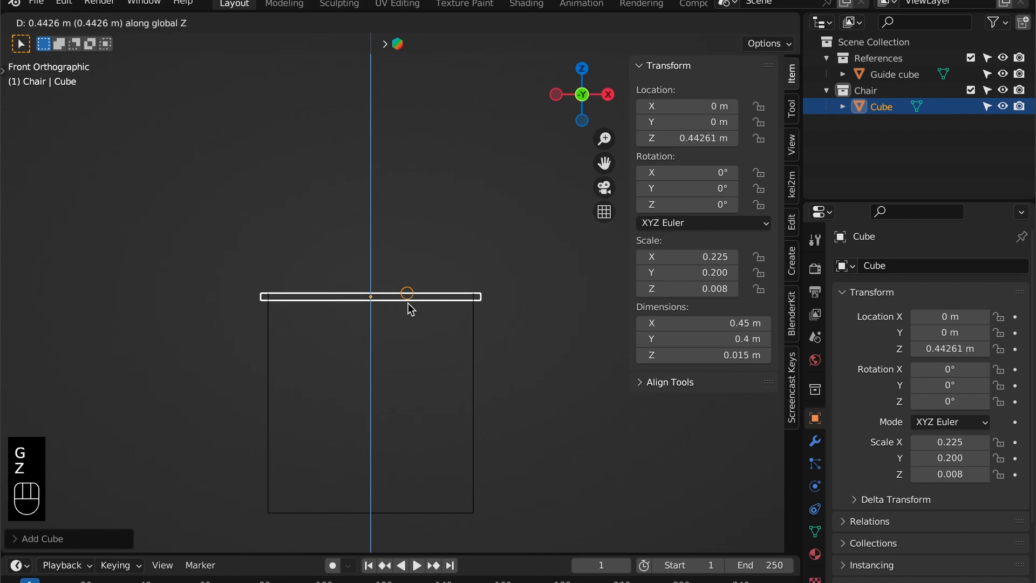
click(408, 304)
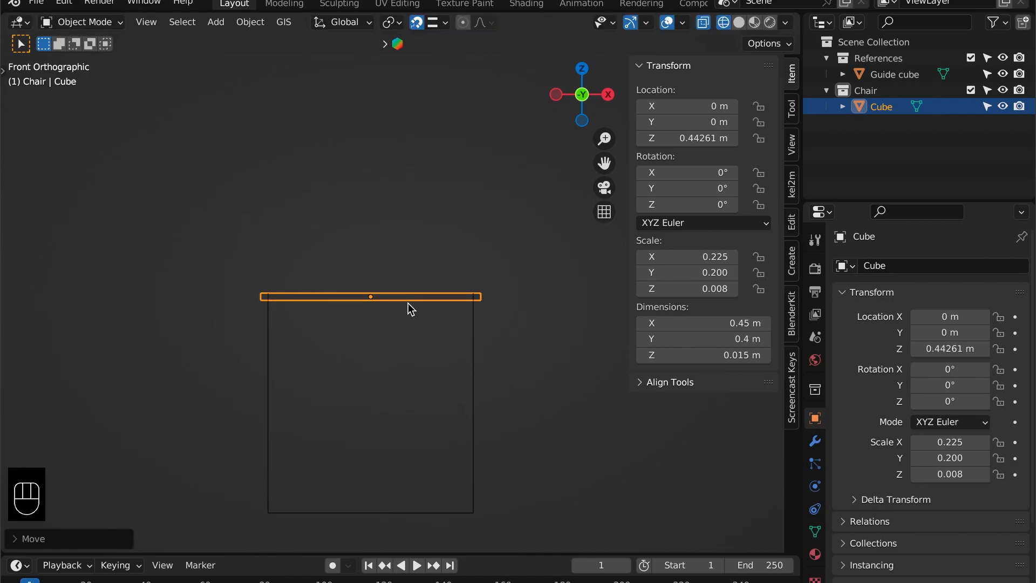
- Set the thin panel's X dimension to 0.42 m and rename it "Seat panel"
click(732, 323)
text(0.42)
key(Return)
double_click(890, 107)
text(Seatin)
key(BackSpace)
text(panel)
key(Return)
- Deselect the seat panel and add another mesh cube to the Chair collection in front view
key(grave)
click(469, 157)
key(grave)
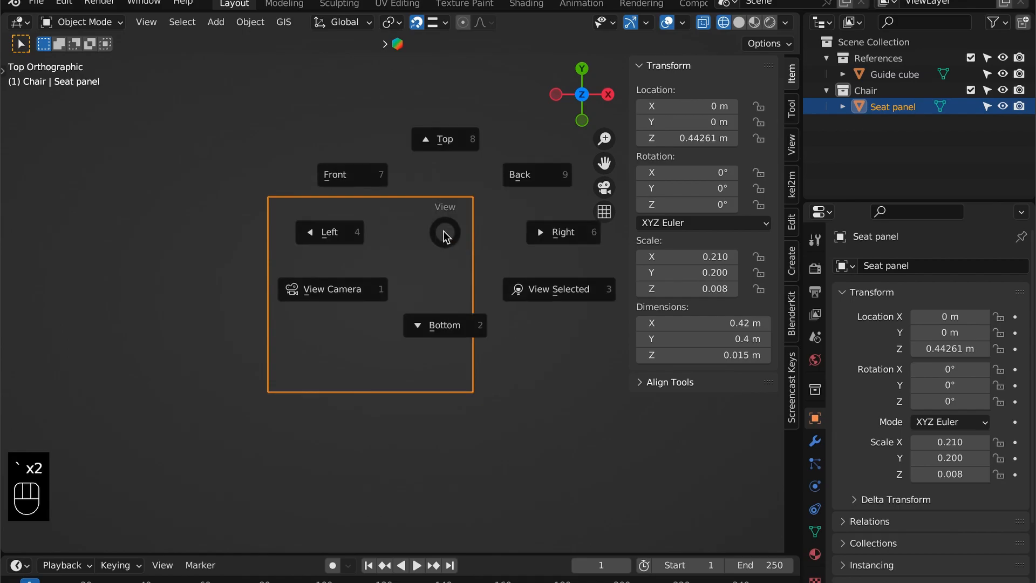
click(353, 175)
alt+shift+middle_drag(395, 364, 427, 329)
click(367, 312)
key(shift+a)
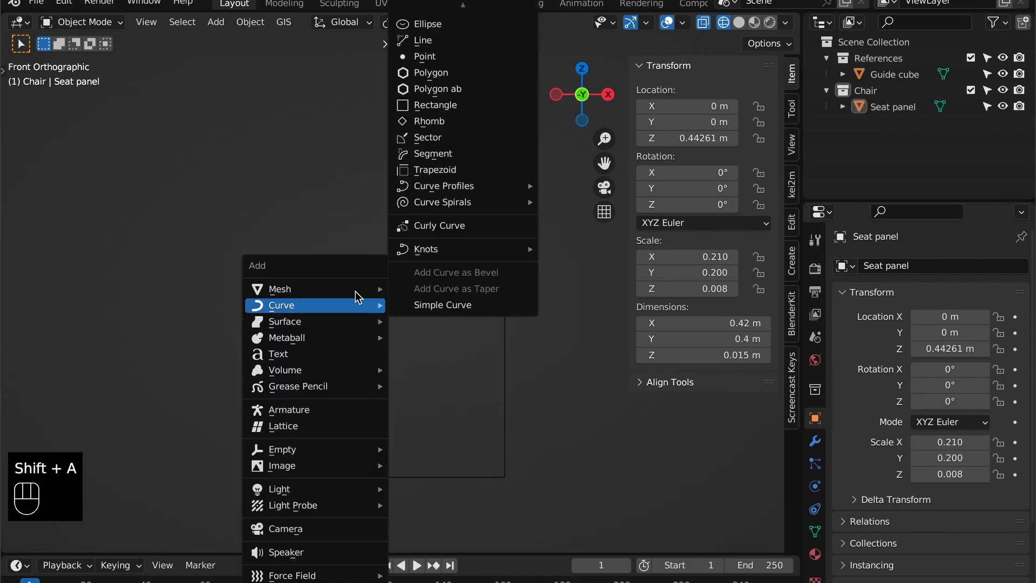
mouse_move(343, 290)
click(405, 305)
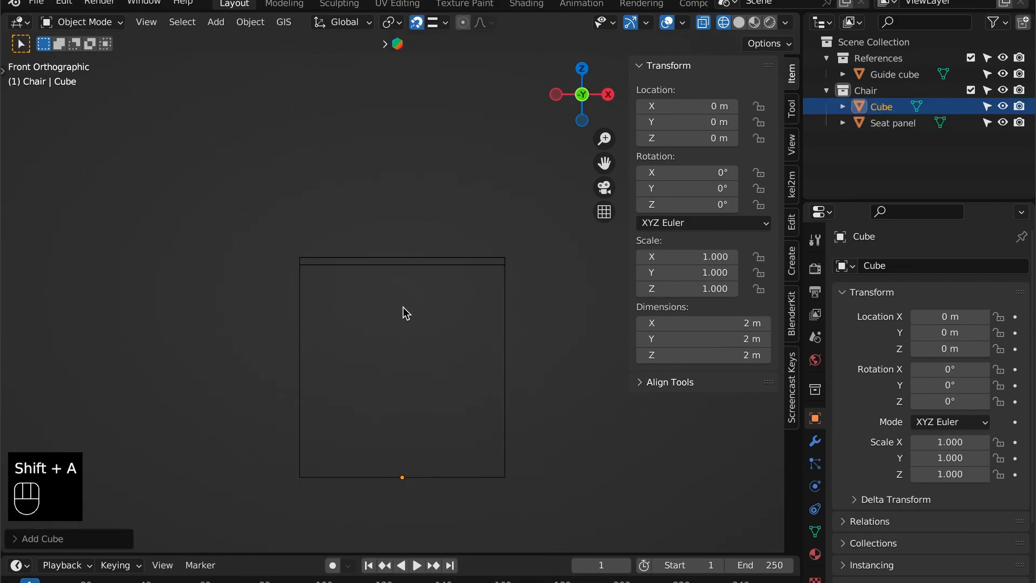
- Set the new cube's dimensions to 3 cm in X, 3 cm in Y and 43.5 cm in Z to form a chair leg
click(716, 321)
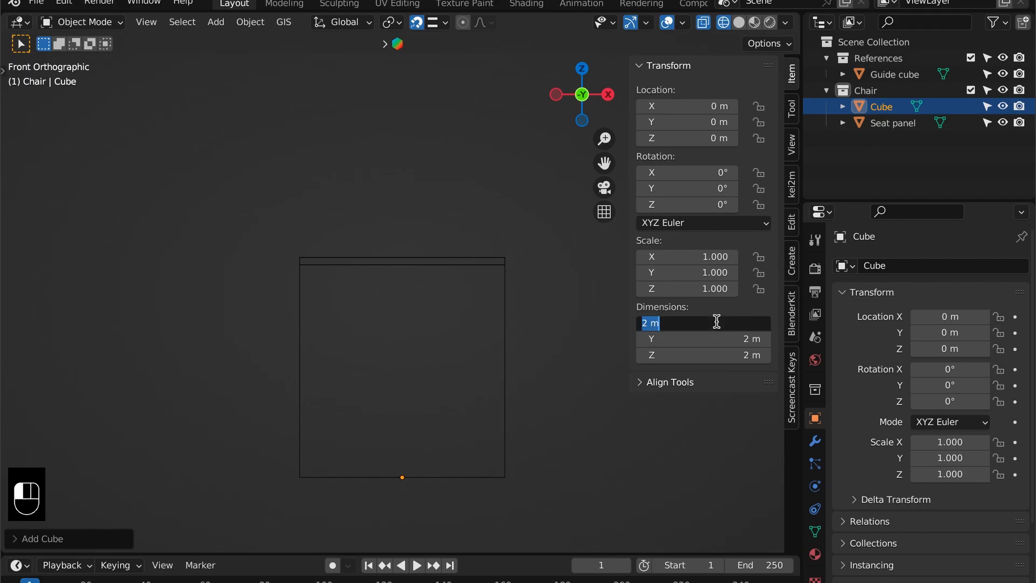
text(3cm)
key(Tab)
text(3cm)
key(Tab)
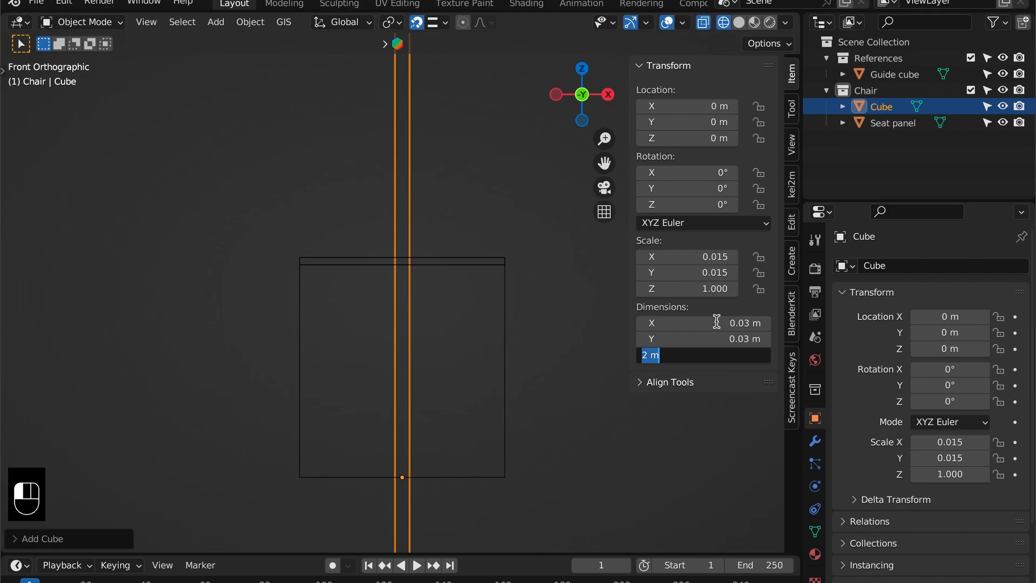
text(43.5cm)
key(Return)
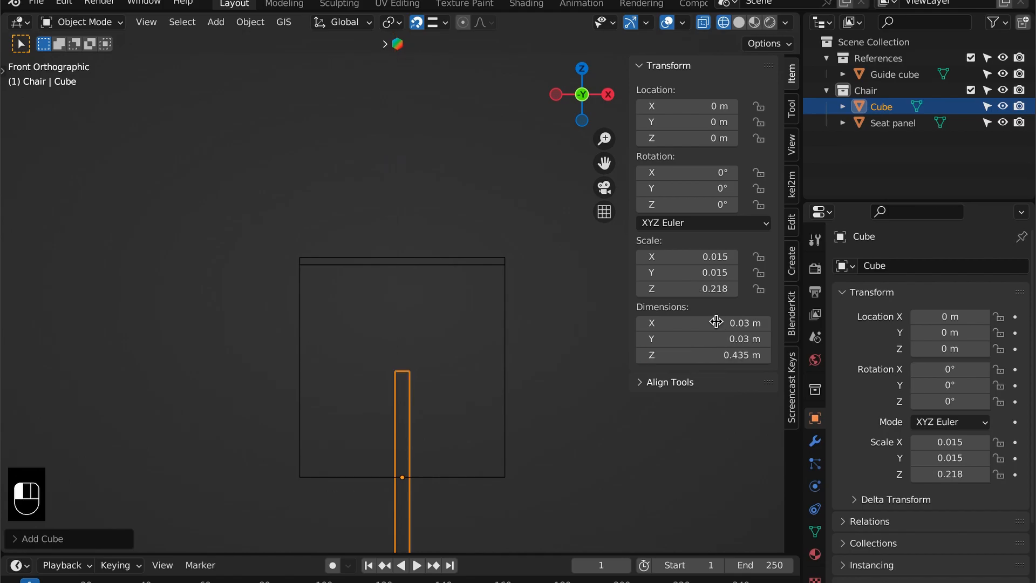
- Move the leg up along Z to meet the seat panel's underside and along X to the guide cube's negative-X edge
key(g)
key(z)
click(358, 338)
key(g)
key(x)
click(301, 322)
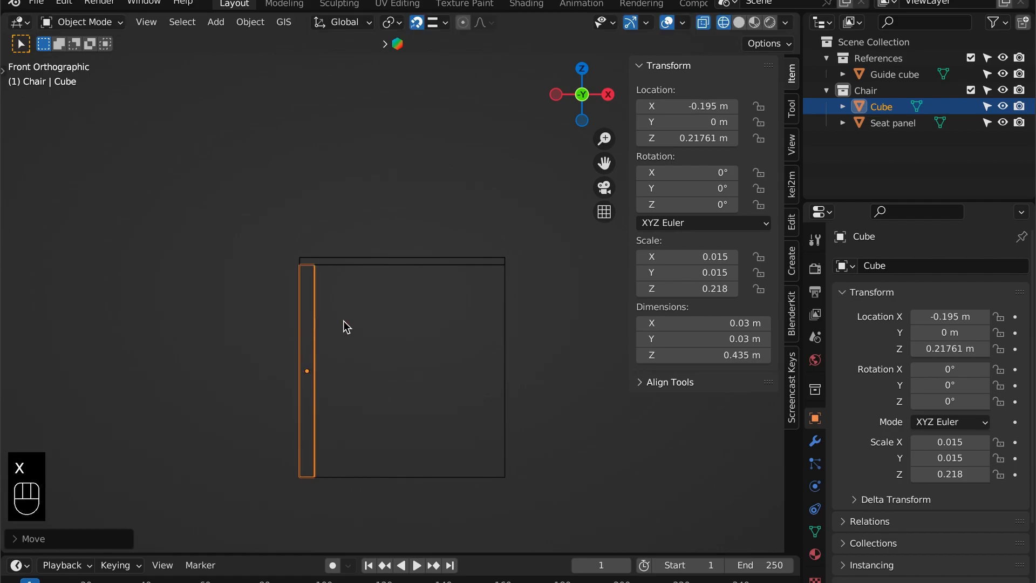
- In top view, move the leg along Y to the seat panel's front corner, at Y -0.185 m
key(grave)
click(419, 215)
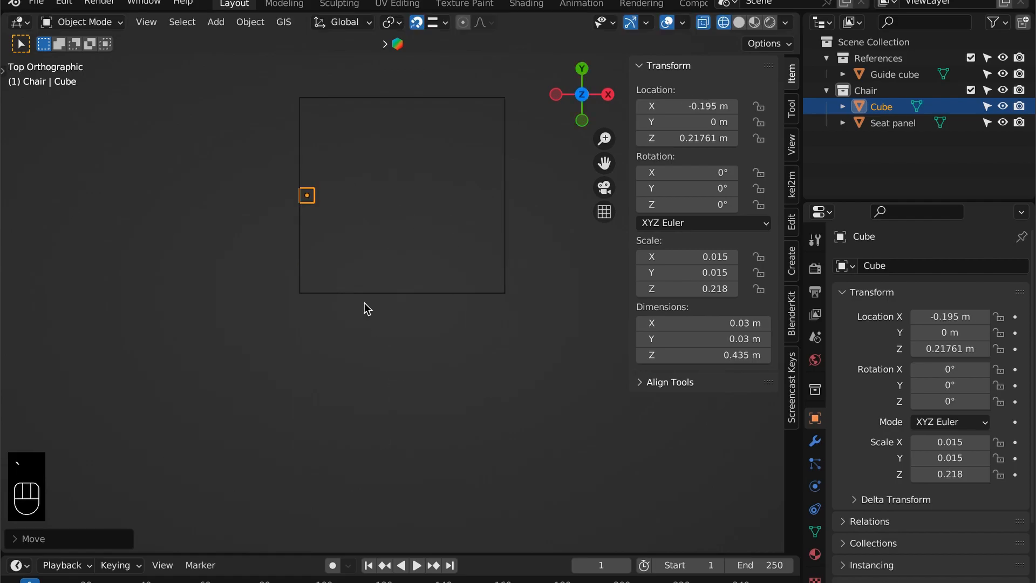
key(g)
key(y)
click(377, 286)
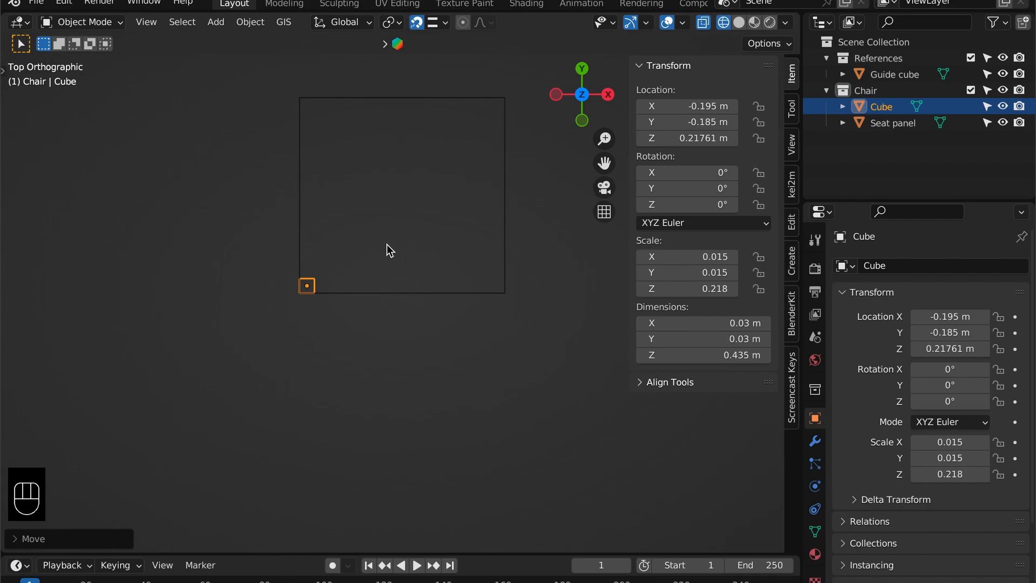
- Add a Mirror modifier to the leg on the X axis with the Seat panel as the mirror object
middle_drag(384, 244, 761, 417)
click(815, 445)
click(902, 266)
click(688, 453)
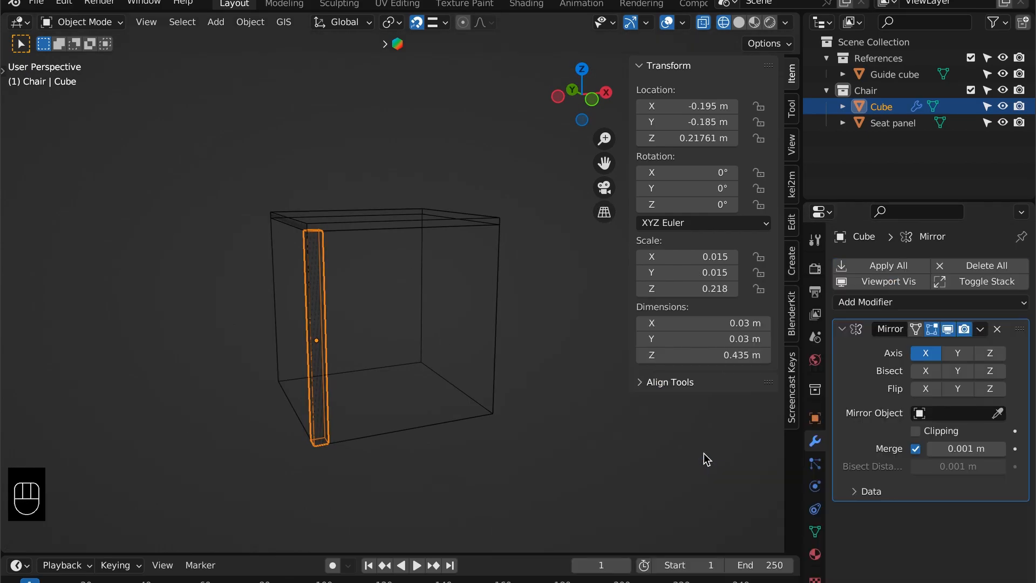
click(945, 411)
click(885, 452)
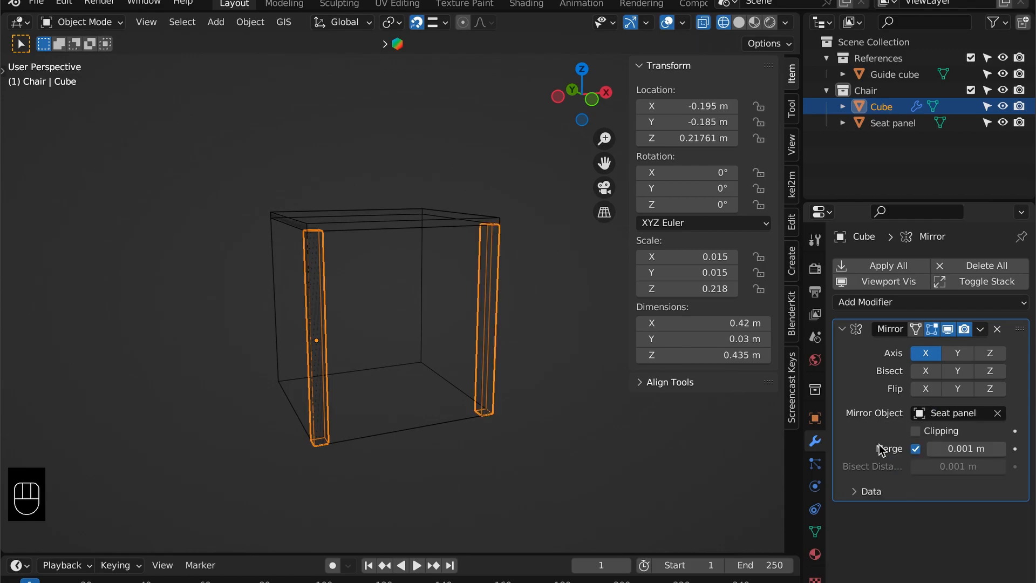
- Save the file, and set the guide cube to display as Wire in solid shading and stay out of renders
key(super+s)
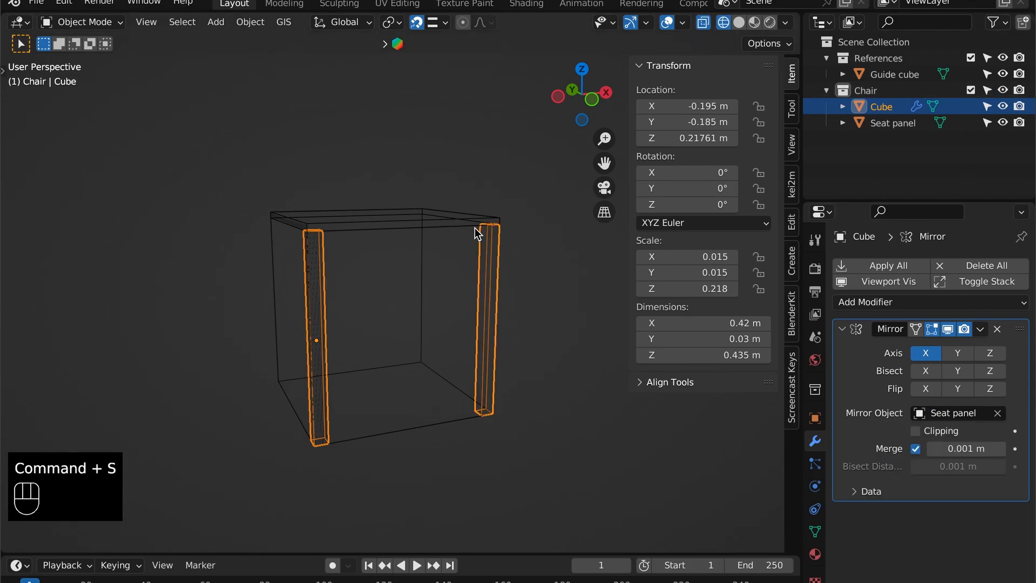
key(shift+z)
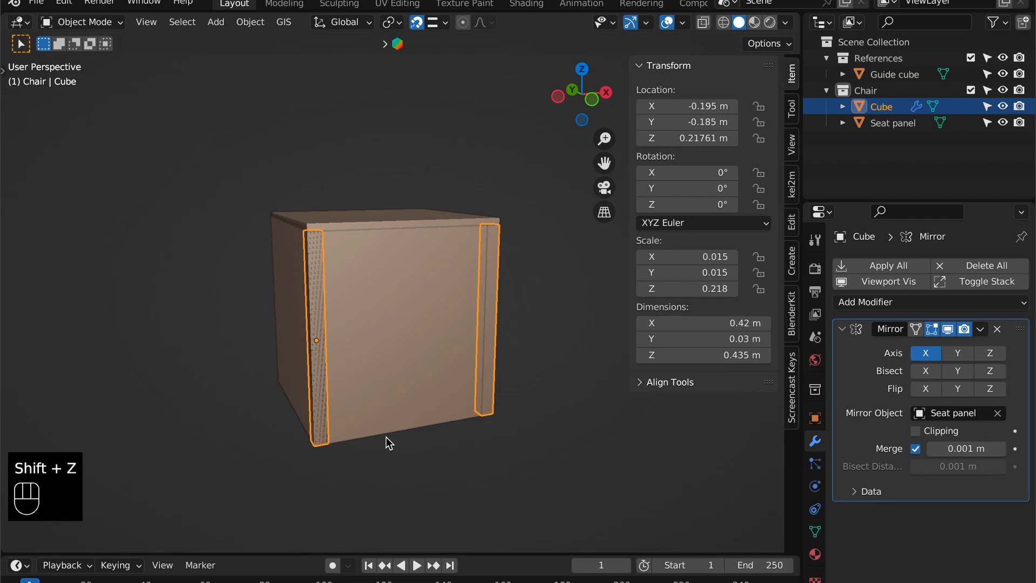
click(387, 416)
click(815, 419)
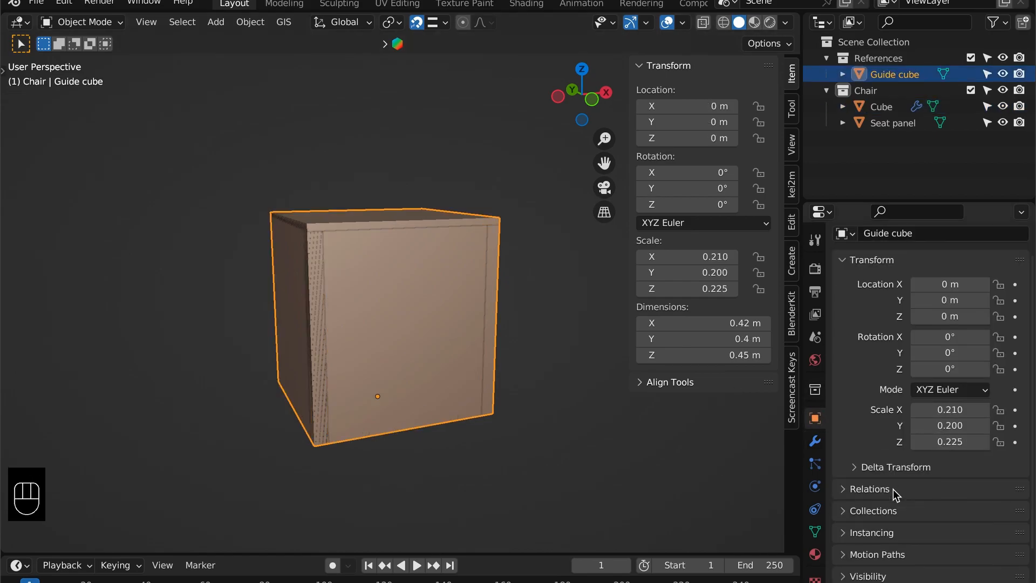
scroll(879, 512, down, 3)
click(844, 541)
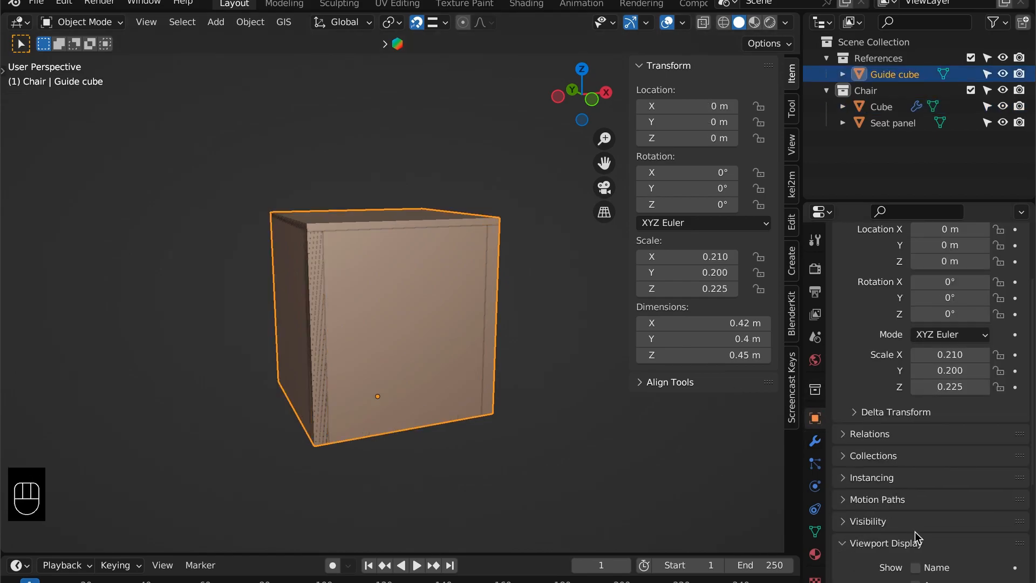
scroll(913, 529, down, 5)
click(925, 519)
click(924, 479)
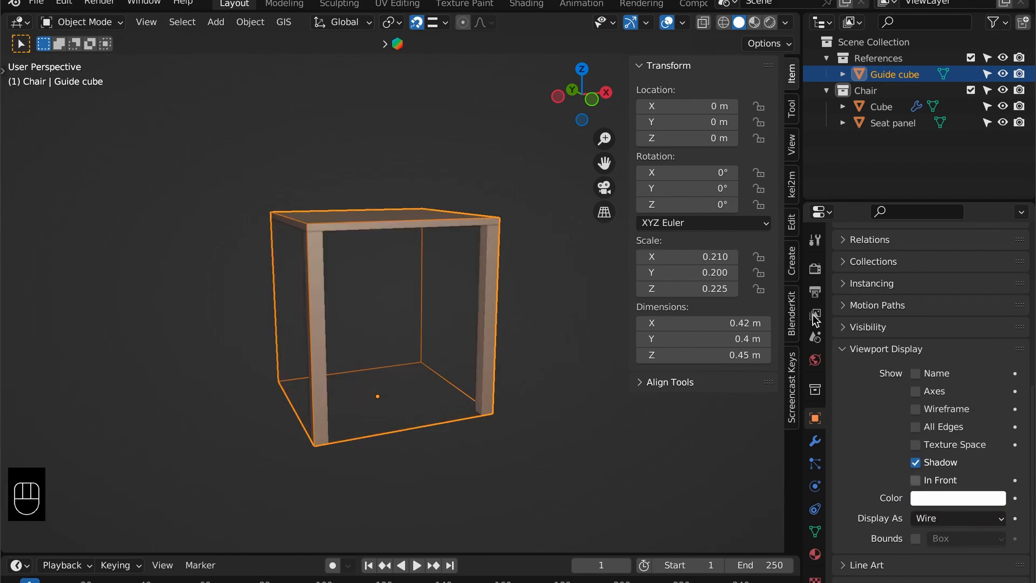
click(1021, 74)
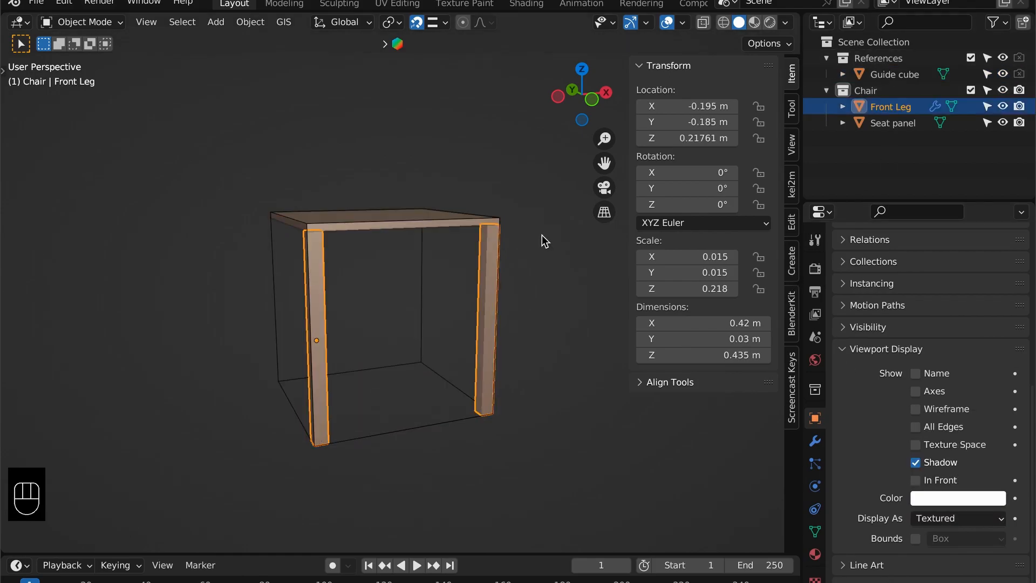
- In top view, taper the seat panel by scaling its rear vertices along X to about 0.86
click(418, 219)
click(397, 218)
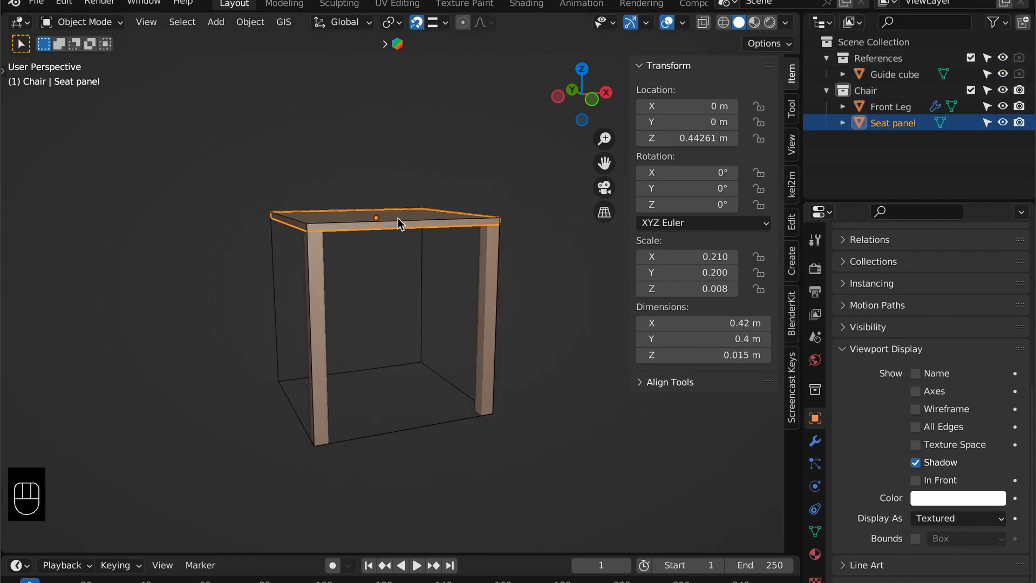
key(grave)
click(388, 145)
key(shift+z)
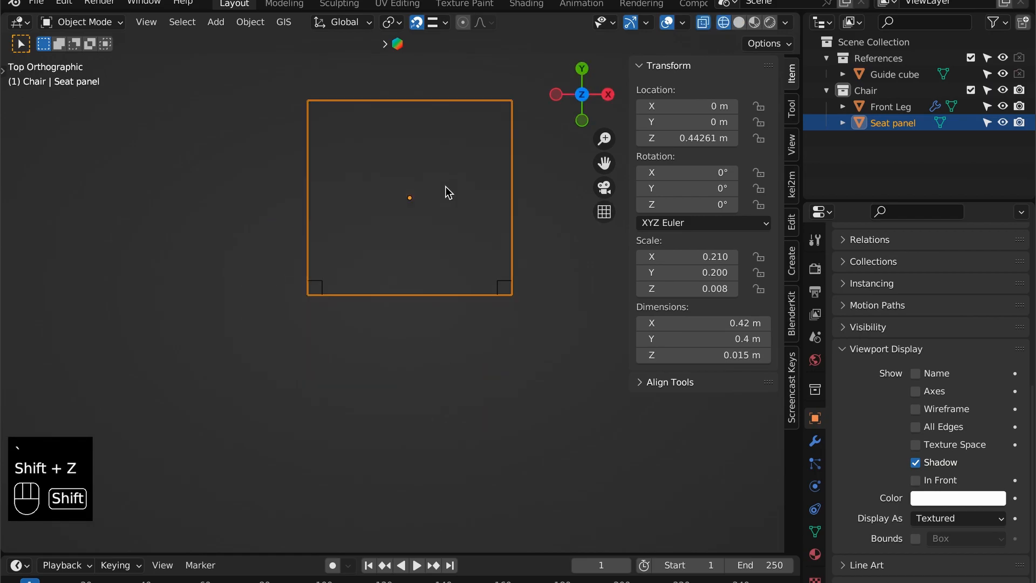
shift+middle_drag(445, 192, 412, 326)
key(Tab)
key(1)
drag(273, 204, 540, 243)
key(s)
key(x)
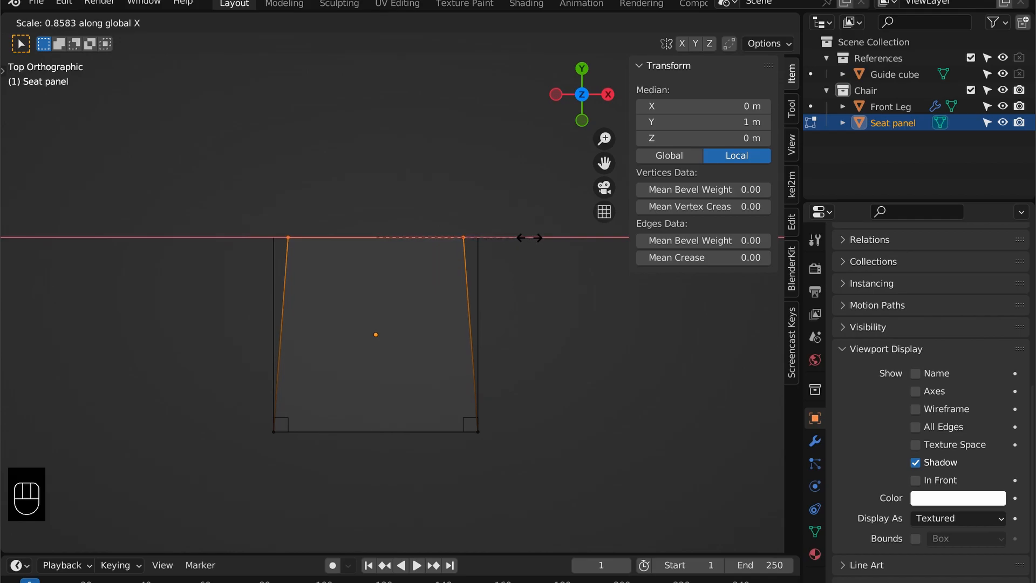
click(529, 237)
key(Tab)
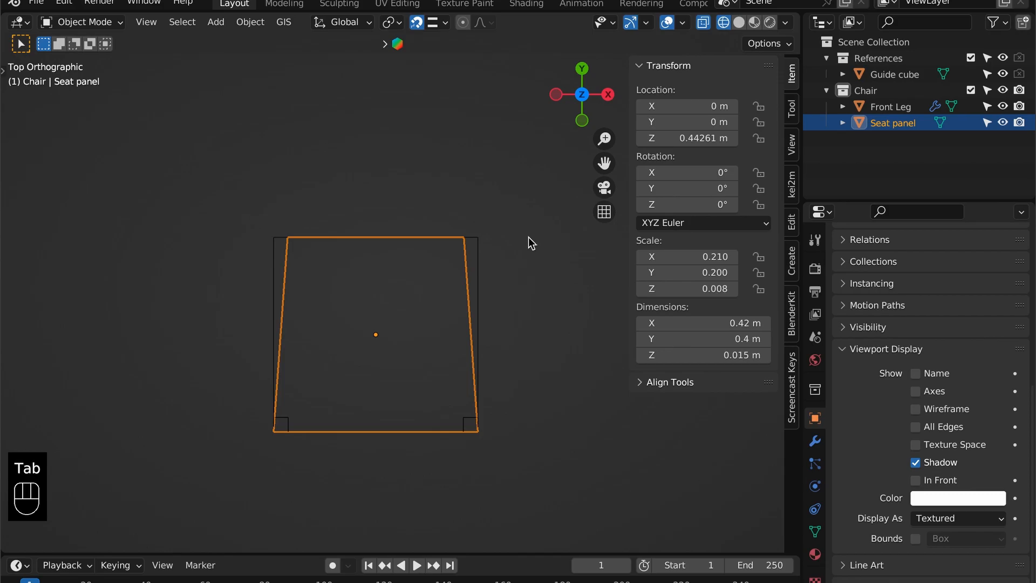
- Duplicate the front leg along Y to the seat's rear edge at Y 0.185 m and move it inward to about X -0.162 m
click(466, 416)
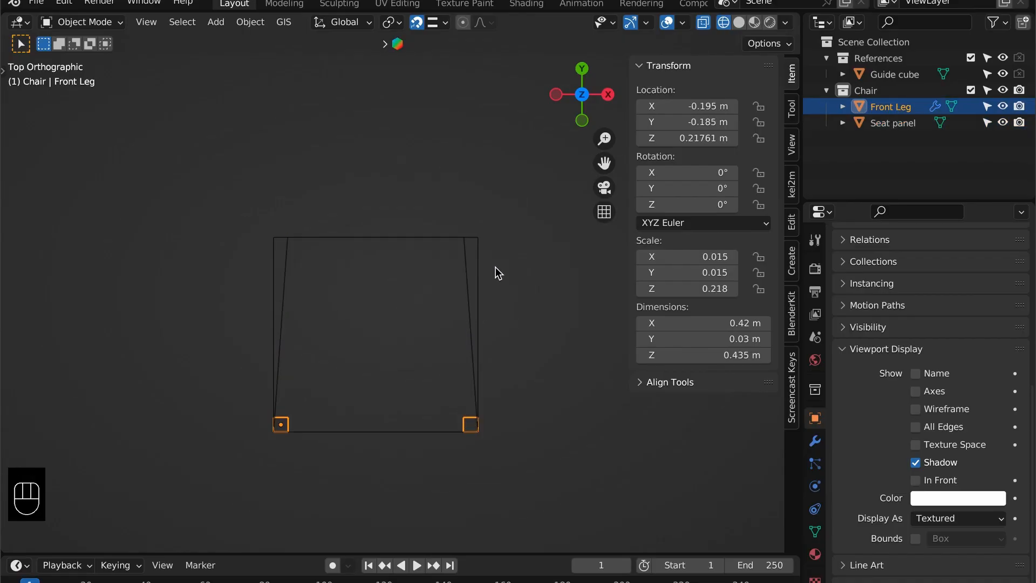
key(shift+d)
key(y)
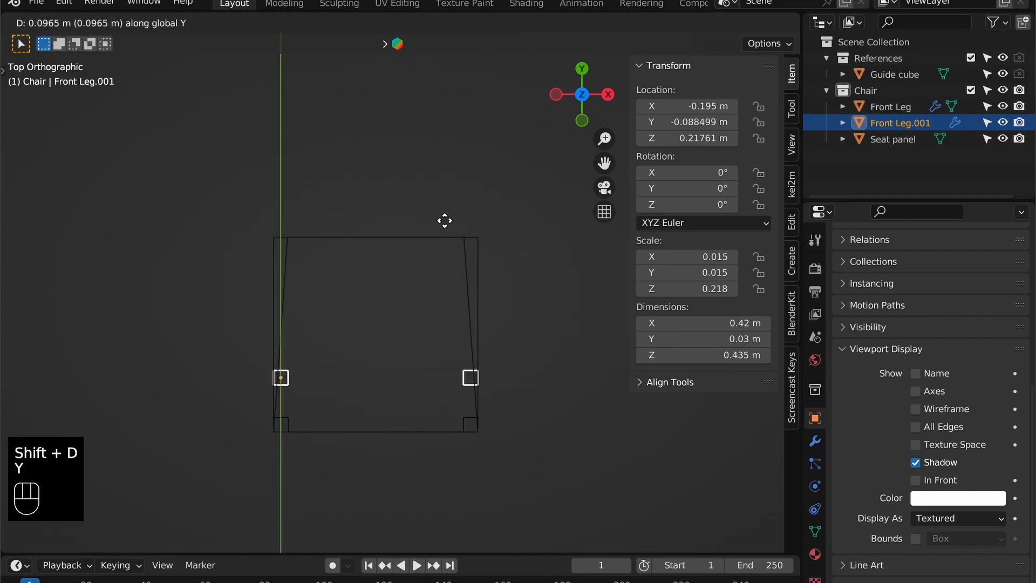
right_click(430, 216)
key(g)
key(x)
click(442, 202)
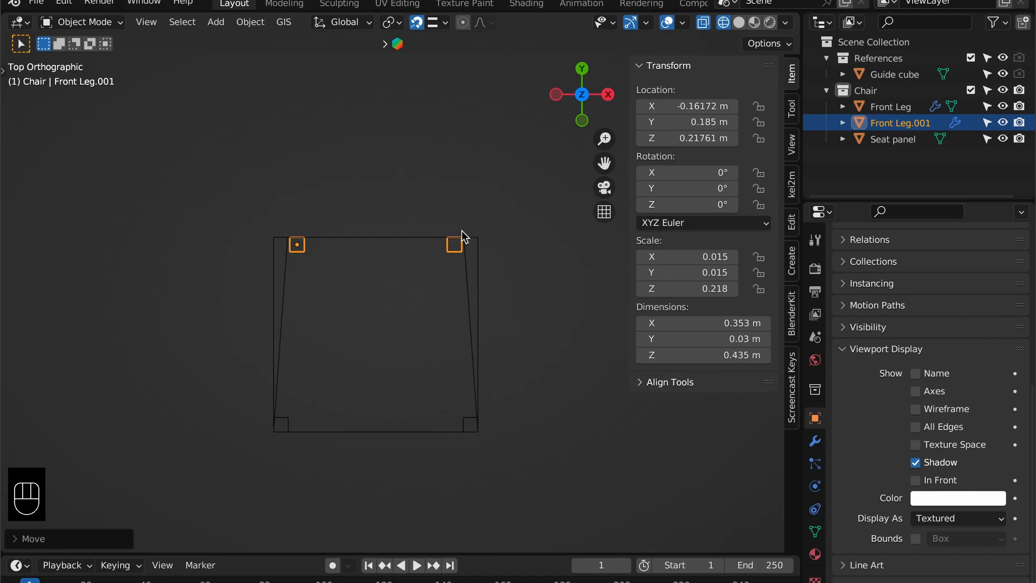
- In left view, extrude the rear leg's top face 0.015 m up to the seat panel's upper surface
key(grave)
click(372, 240)
key(Tab)
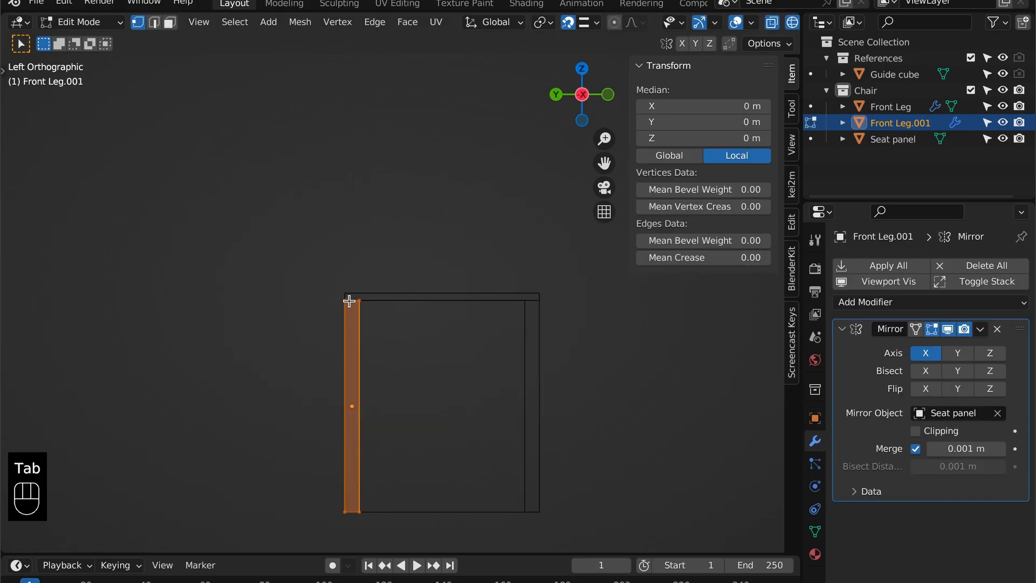
key(1)
drag(335, 285, 378, 300)
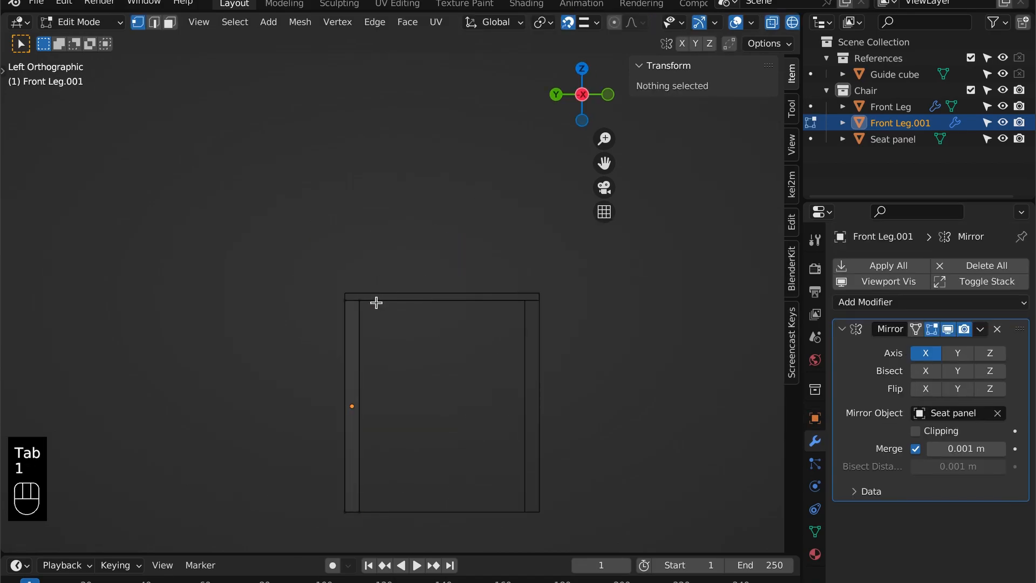
key(3)
key(e)
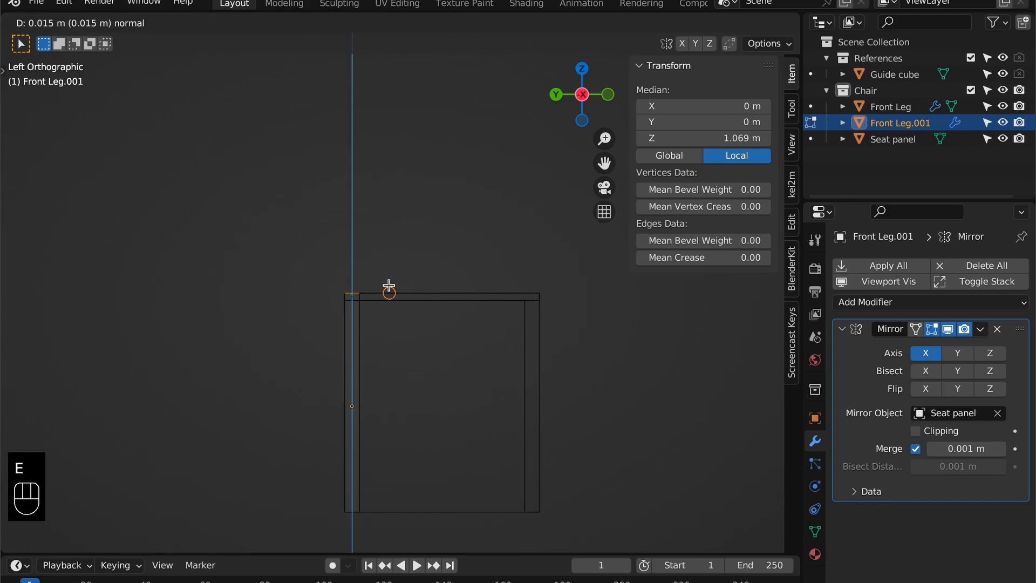
click(392, 272)
scroll(389, 260, down, 2)
key(Tab)
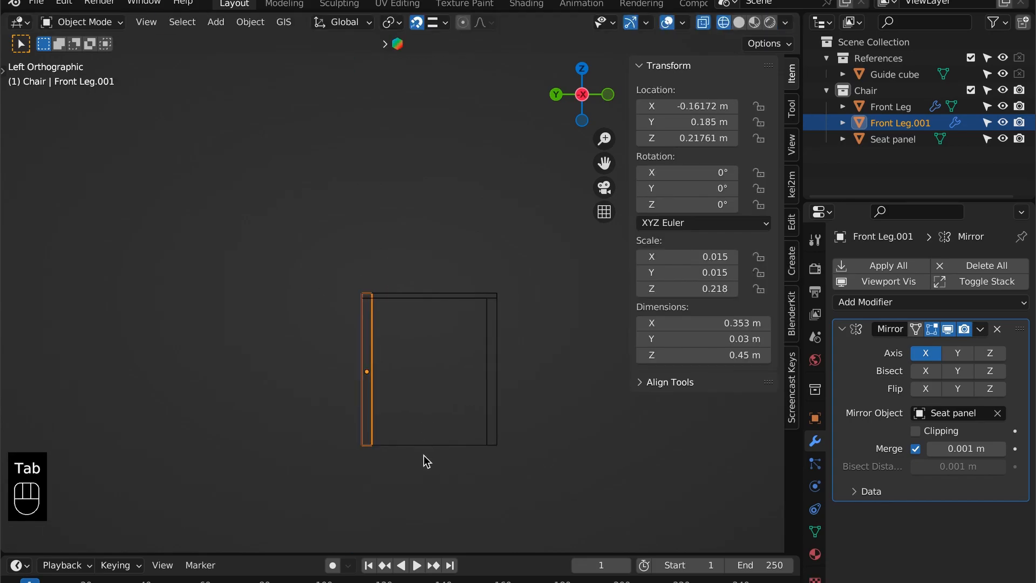
- Set the guide cube's Z dimension to 89 cm to mark the chair's full height
click(425, 444)
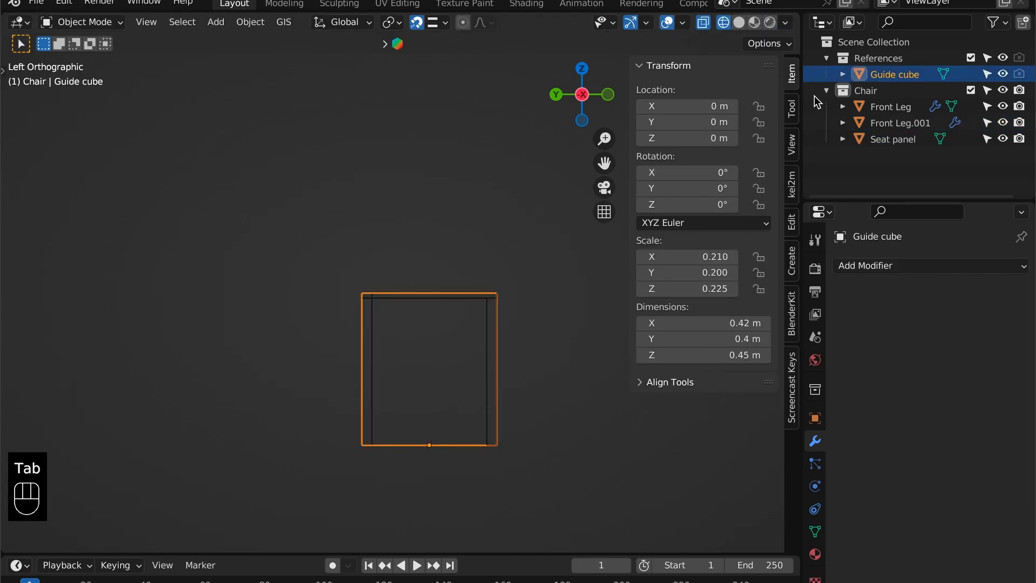
click(717, 354)
text(89)
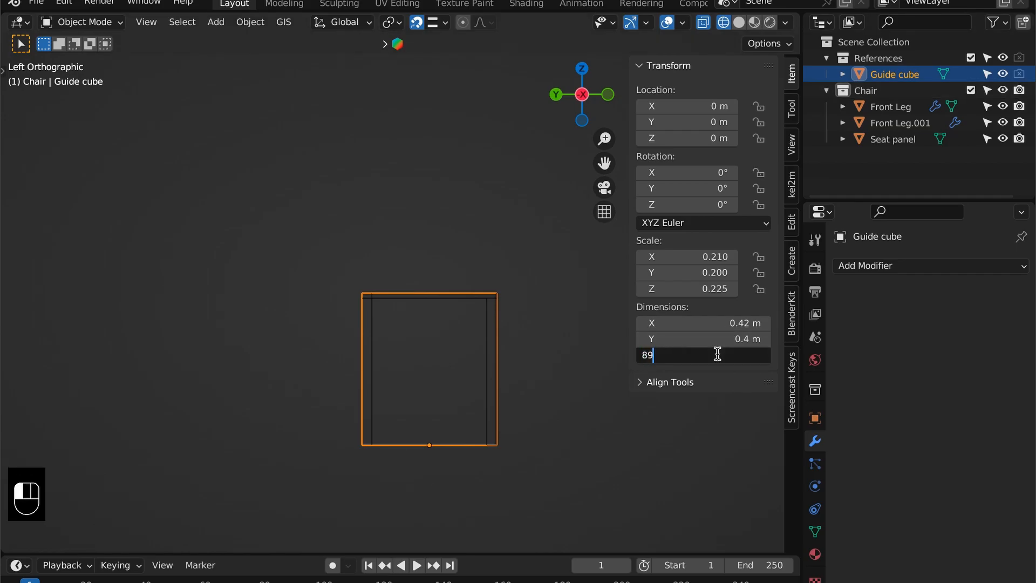
key(Return)
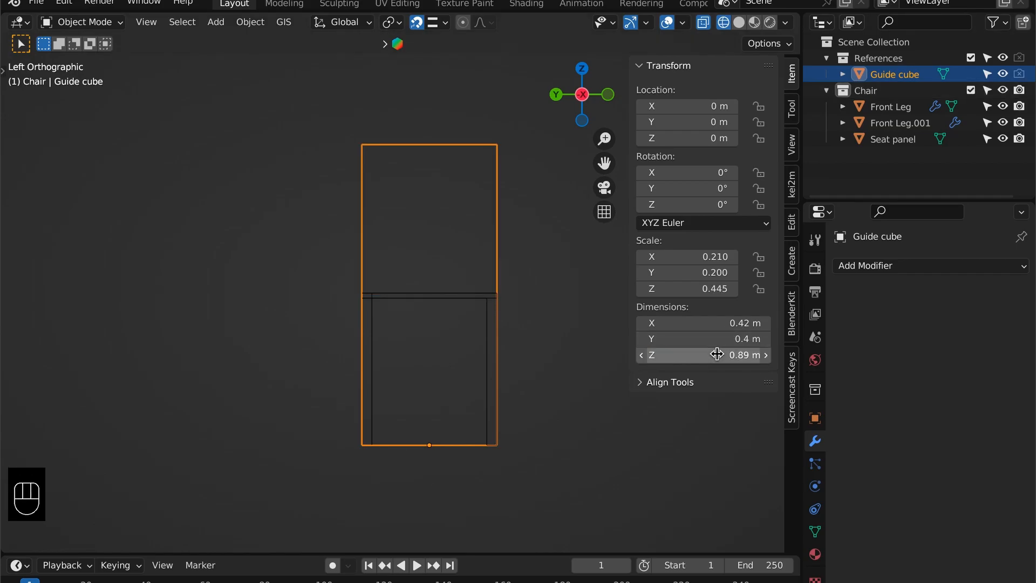
- Extrude the rear leg's top face up to the guide cube's top for a 0.89 m total height, and save the file
click(371, 319)
key(Tab)
key(e)
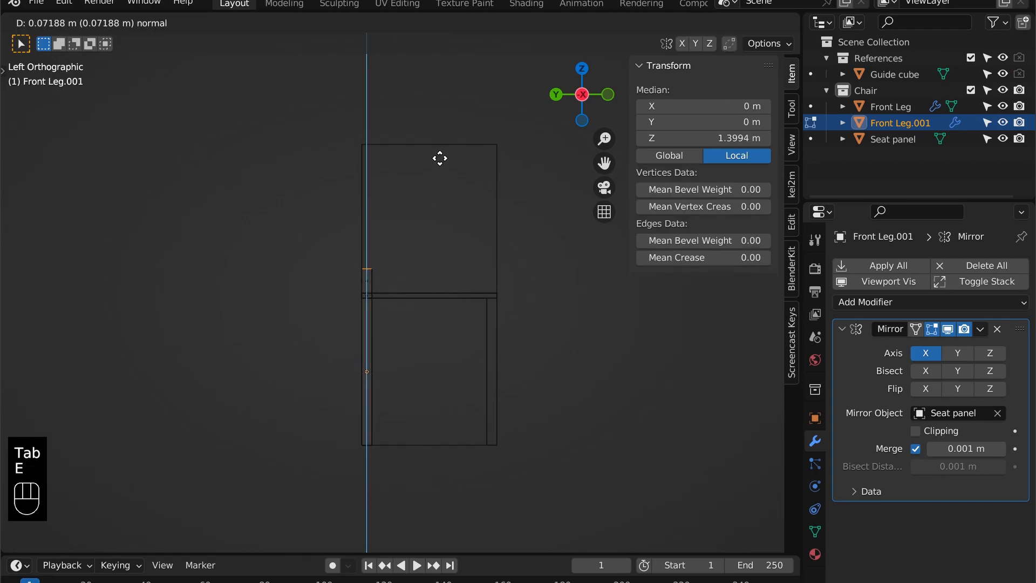
click(442, 153)
key(Tab)
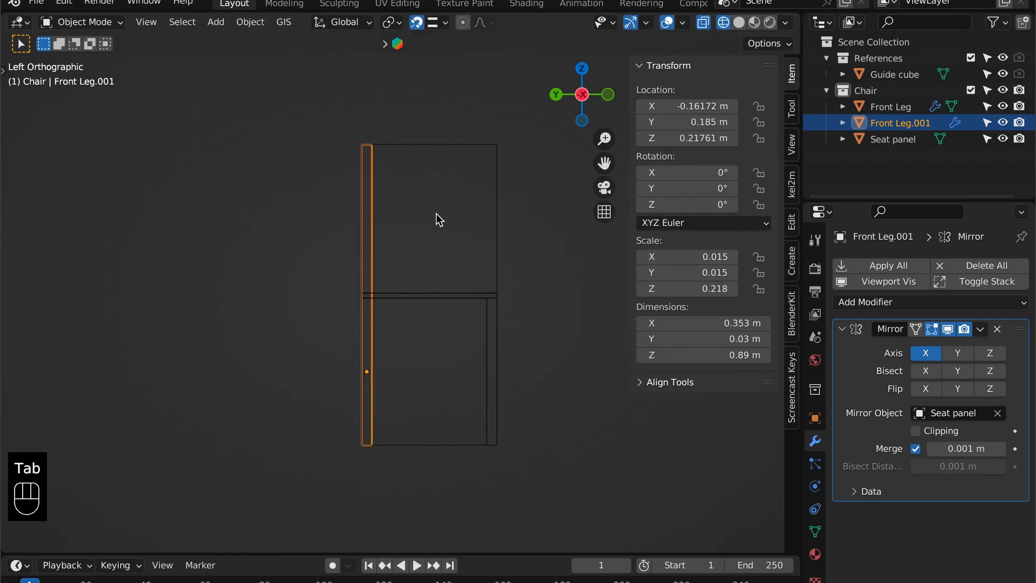
key(super+s)
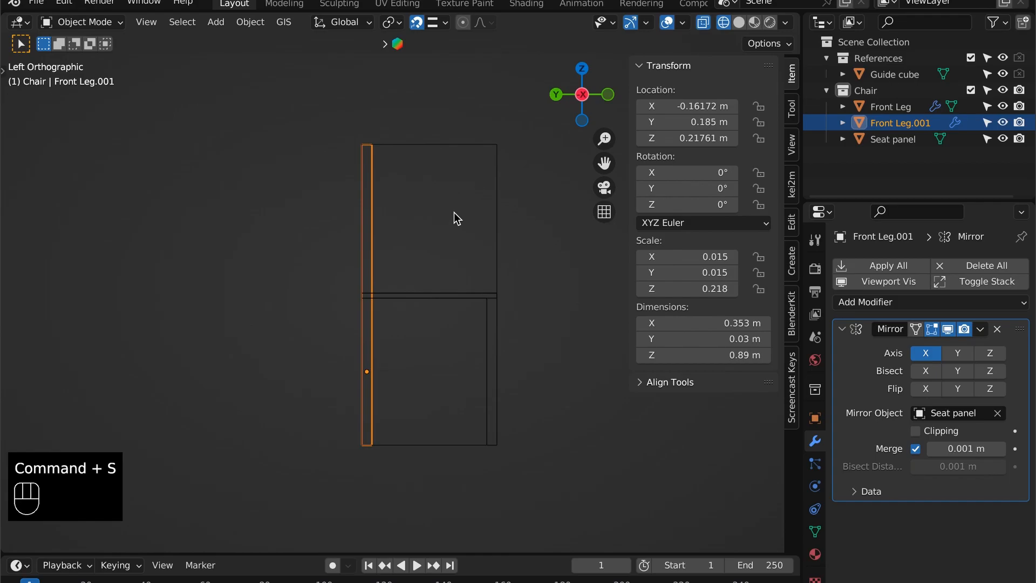
- Hide the References collection in the viewport, check the chair in solid shading and save the file
click(1003, 57)
mouse_move(445, 227)
alt+mouse_down()
mouse_move(336, 251)
mouse_move(468, 238)
mouse_move(452, 251)
mouse_move(484, 252)
mouse_move(440, 248)
mouse_move(472, 257)
alt+mouse_up()
key(shift+z)
key(super+s)
key(shift+z)
- In top view, move the front legs inward to about X -0.186 m and Y -0.179 m, and save the file
key(grave)
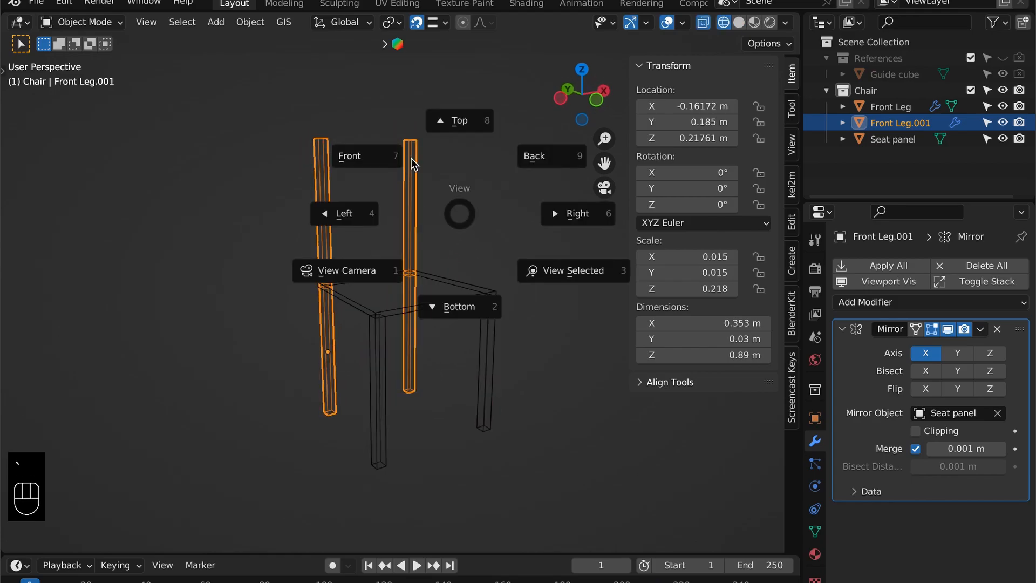
click(461, 120)
click(349, 342)
scroll(355, 334, up, 6)
key(g)
key(x)
click(379, 342)
key(g)
key(y)
key(x)
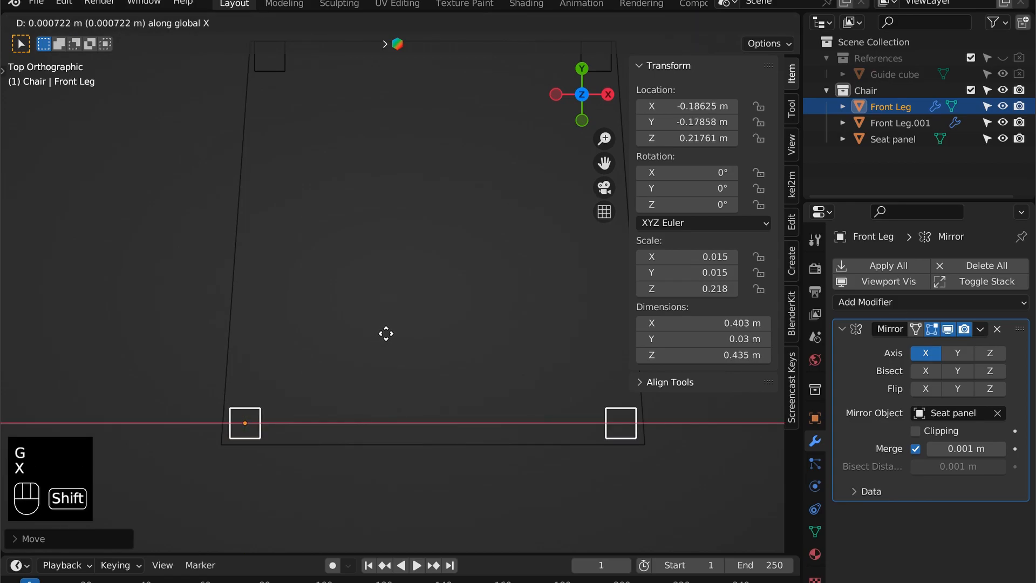
click(384, 335)
alt+drag(321, 317, 343, 303)
key(super+s)
key(shift+z)
alt+drag(363, 340, 389, 283)
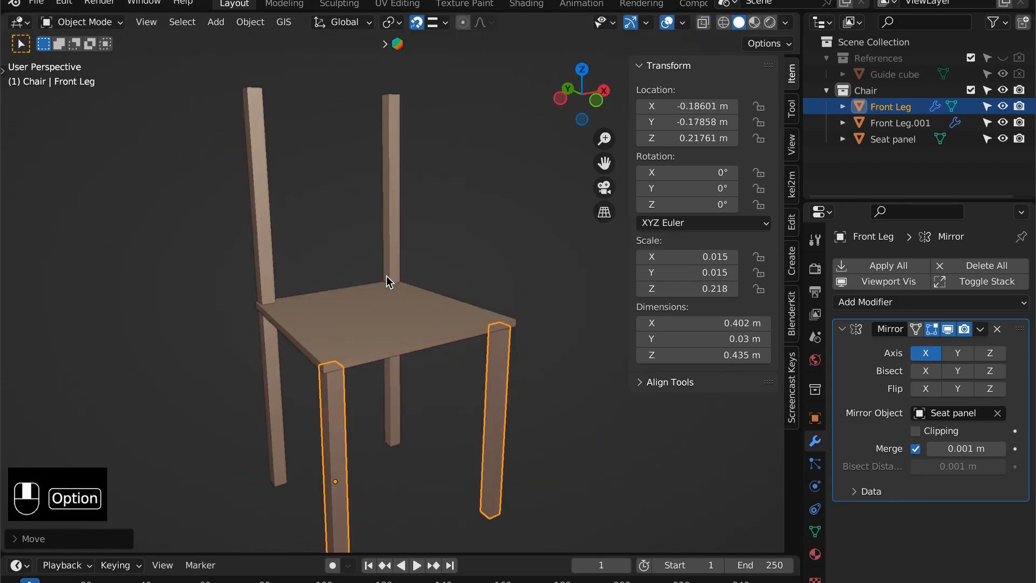
- In left view, tilt the rear leg's upper section backward by moving its top face about 0.068 m along Y
click(238, 216)
key(grave)
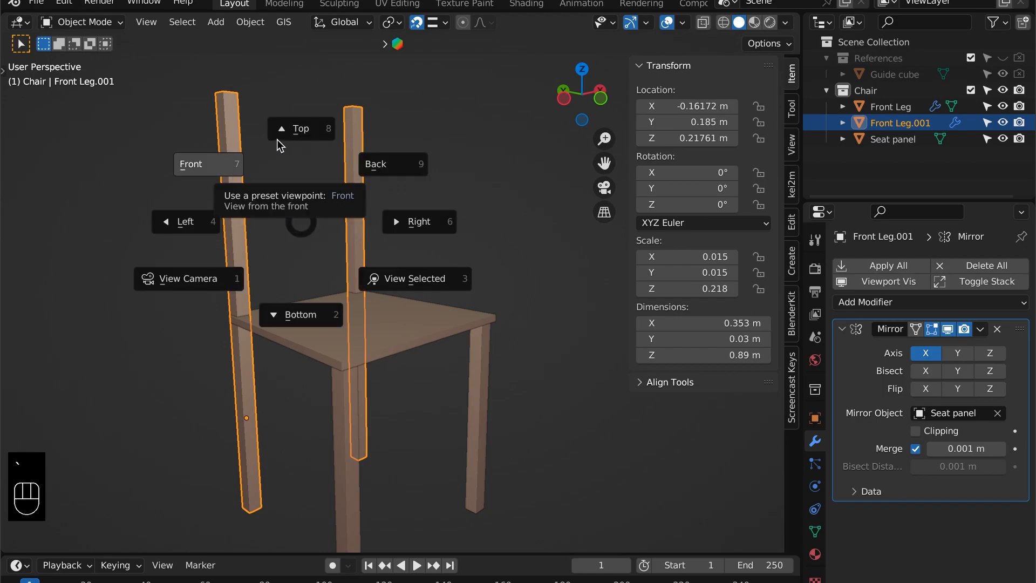
click(178, 223)
key(Tab)
key(shift+z)
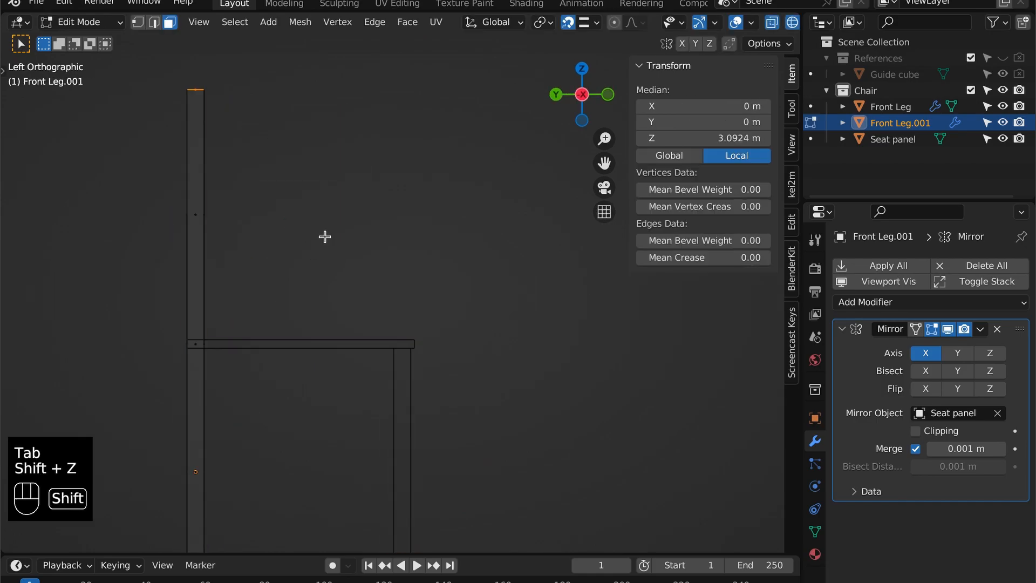
scroll(284, 200, down, 2)
alt+shift+drag(294, 199, 317, 210)
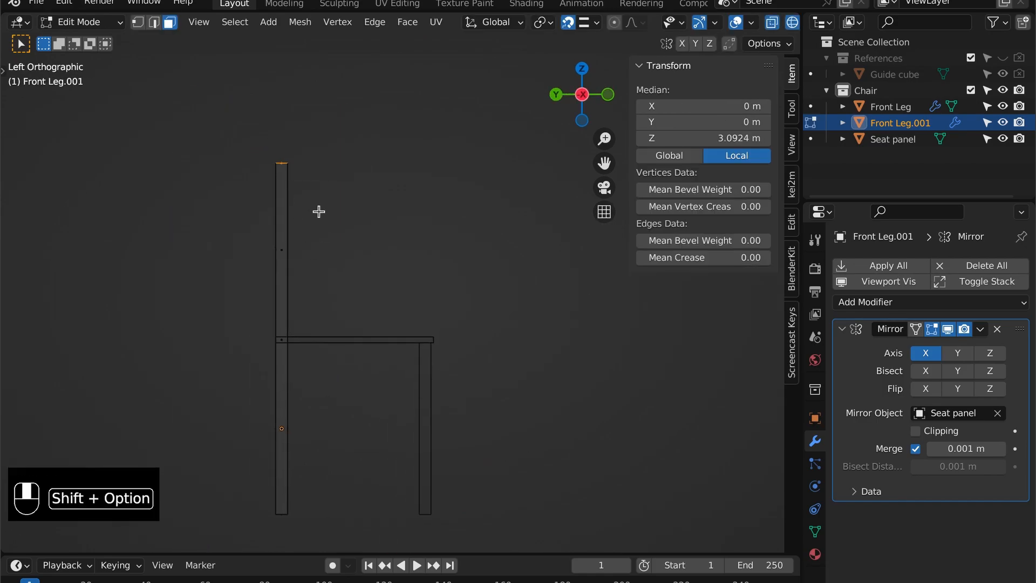
key(g)
key(y)
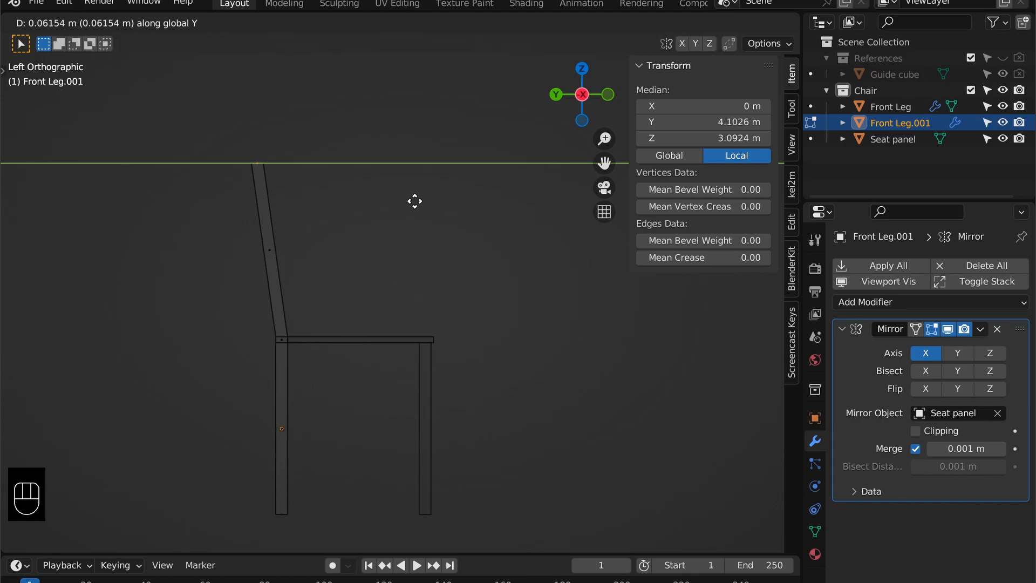
click(414, 201)
key(Tab)
- Add a cube for the front seat rail and set its dimensions to 40 cm × 15 mm × 35 mm
scroll(321, 366, up, 3)
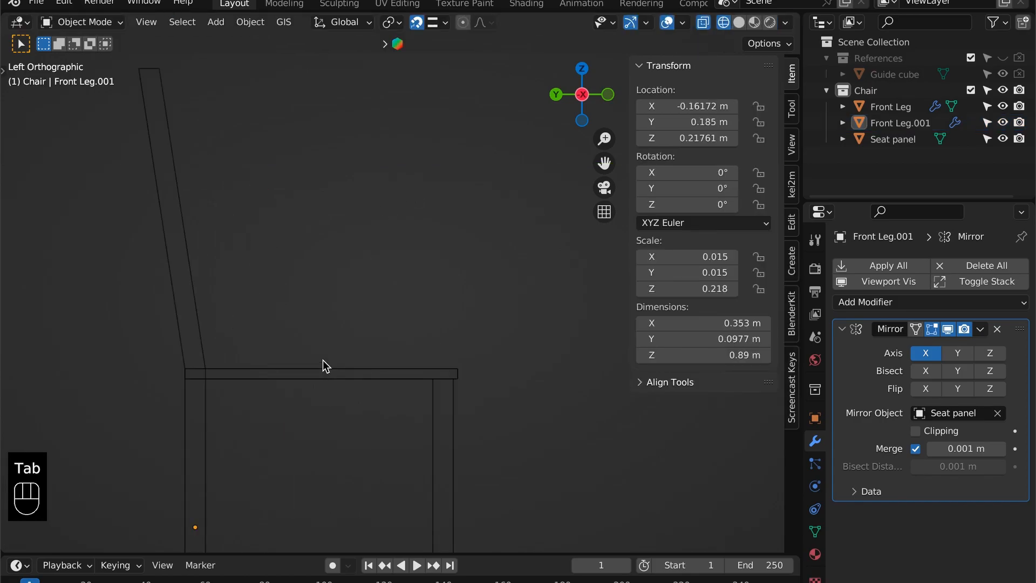
shift+middle_drag(344, 269, 349, 257)
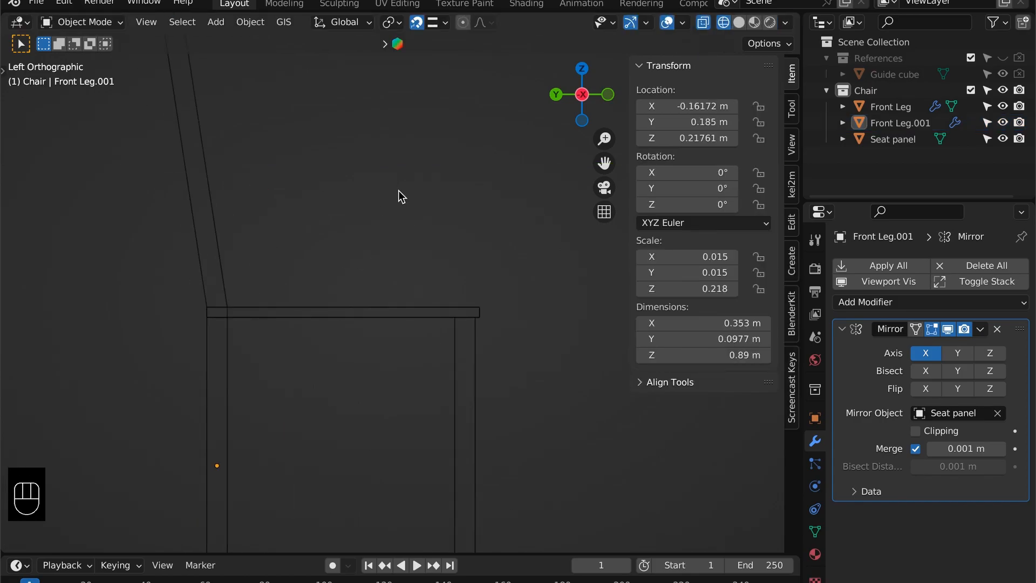
key(shift+a)
mouse_move(420, 194)
click(452, 205)
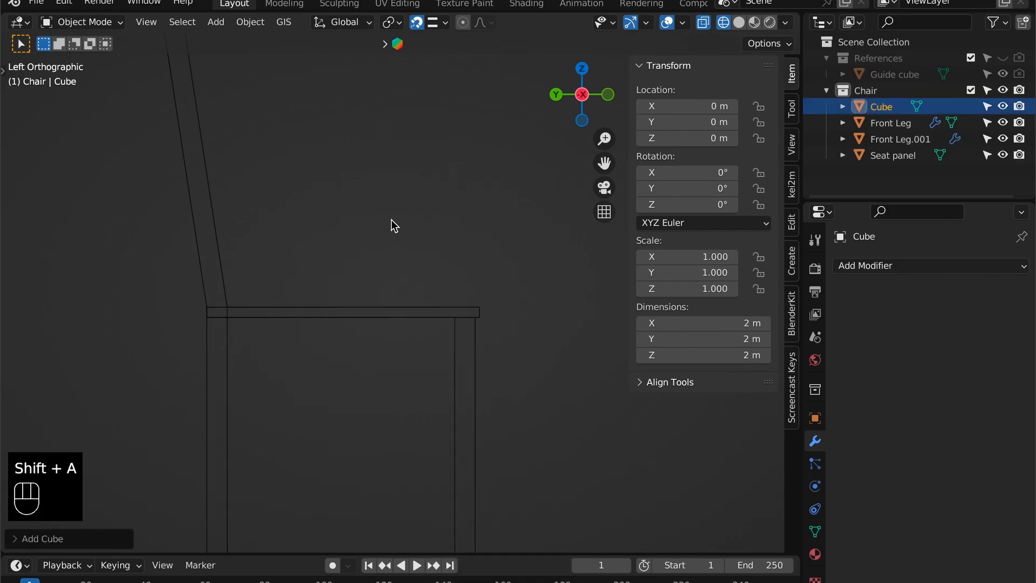
click(684, 323)
text(40cm)
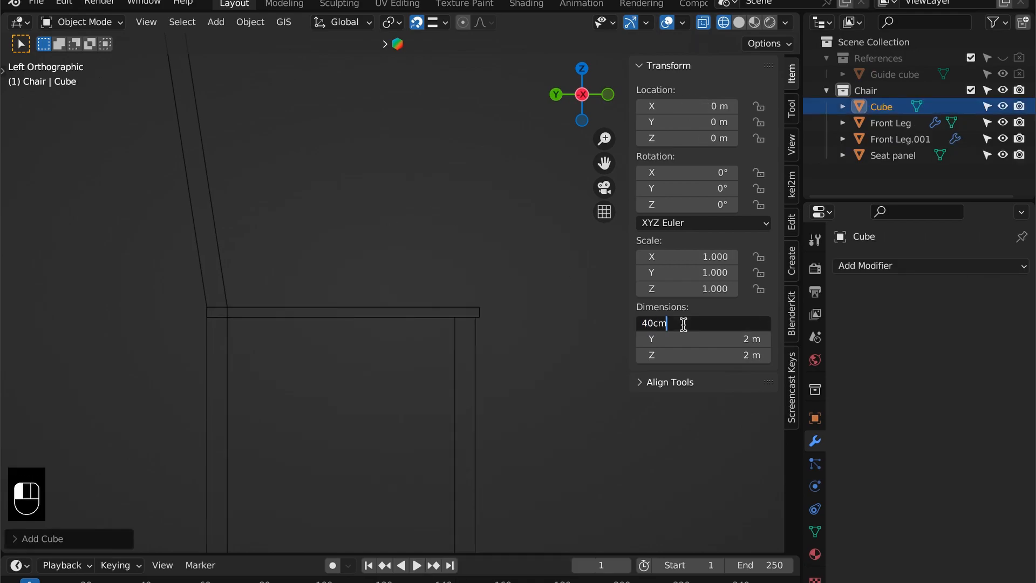
key(Tab)
text(15mm)
key(Tab)
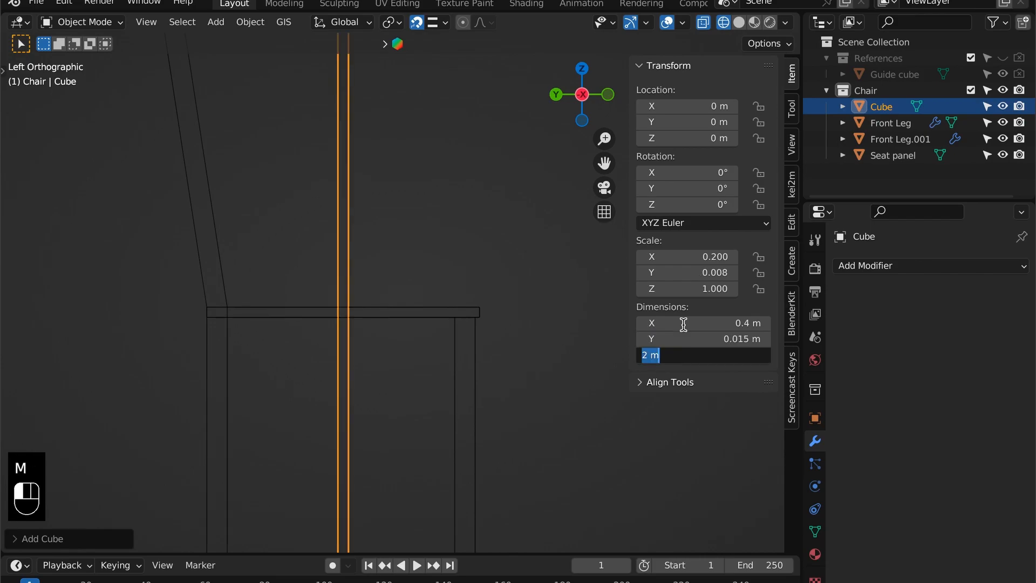
text(3)
text(m)
key(Return)
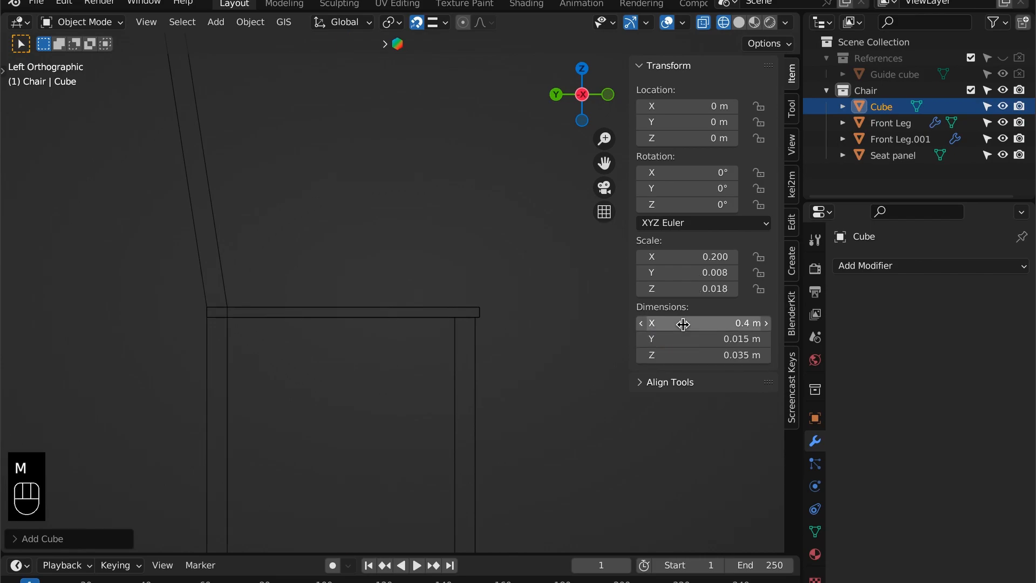
- Raise the rail to the underside of the seat and set its height to 50 mm
key(g)
key(z)
click(440, 330)
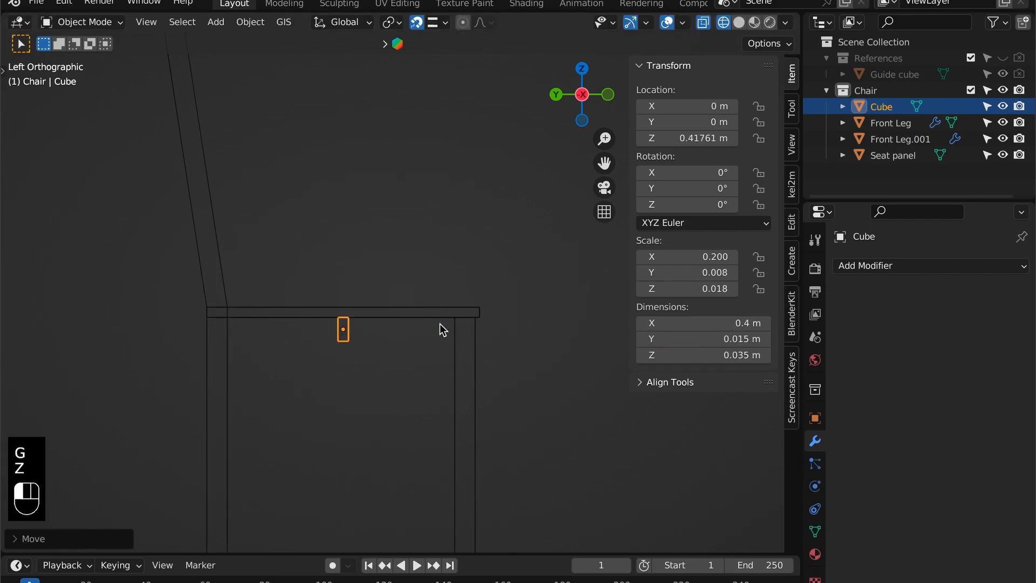
click(696, 353)
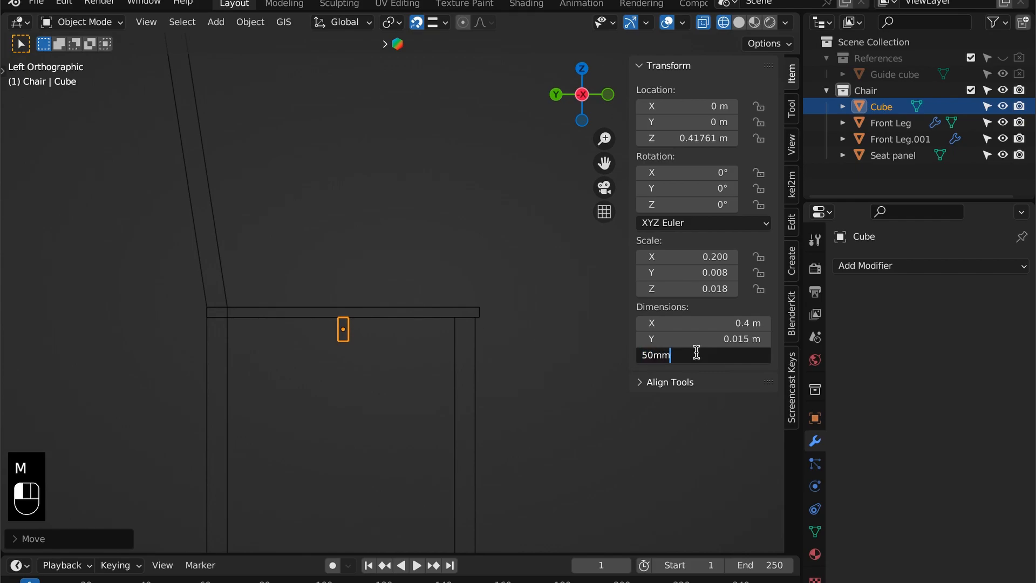
- Realign the rail's top with the seat underside at Z about 0.410 m and move it to the front leg at Y about -0.186 m
key(g)
key(z)
click(397, 324)
key(g)
key(y)
click(471, 331)
- In top view, move the rail's end vertices inward to fit between the front legs, giving a 0.342 m length
key(grave)
click(378, 177)
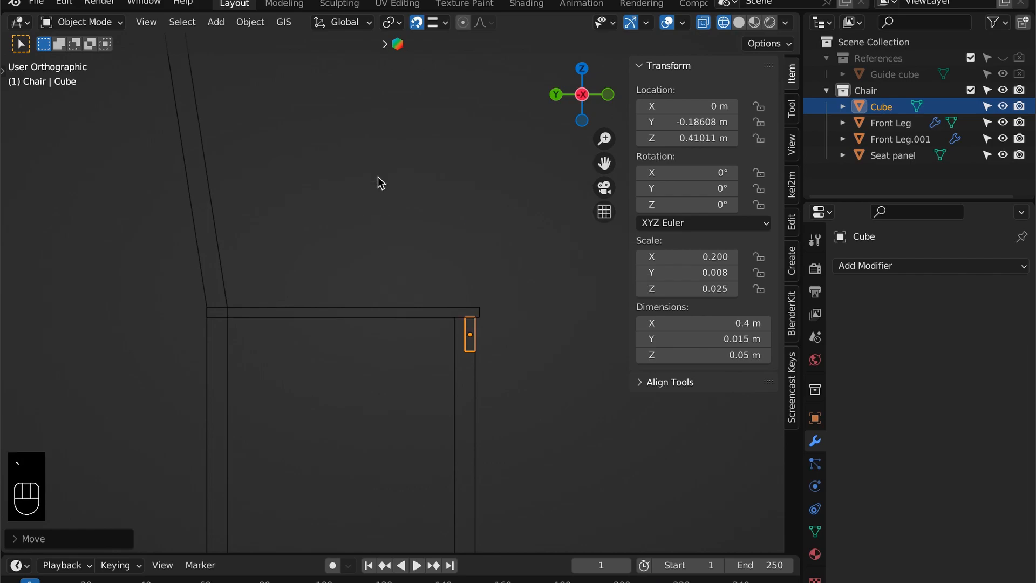
key(Tab)
key(Tab)
key(grave)
click(378, 85)
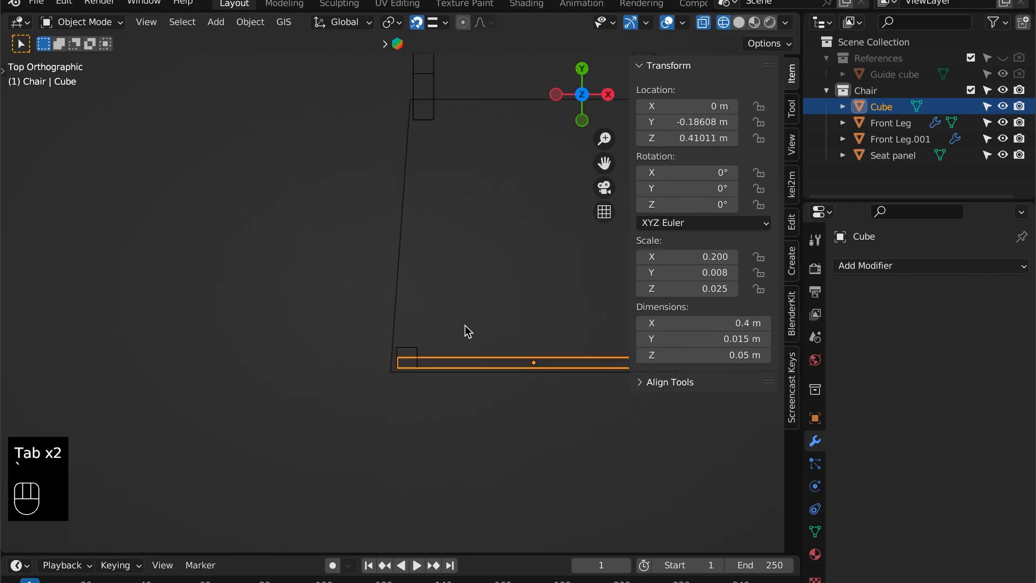
shift+middle_drag(515, 309, 402, 354)
key(Tab)
drag(221, 361, 259, 408)
key(1)
key(g)
key(x)
click(261, 371)
drag(526, 404, 483, 370)
key(Tab)
- In top view wireframe, shift the front rail backward along Y to about -0.183 m
key(super+5)
mouse_move(423, 301)
alt+mouse_down()
mouse_move(475, 256)
mouse_move(443, 327)
mouse_move(412, 300)
mouse_move(419, 294)
alt+mouse_up()
key(shift+z)
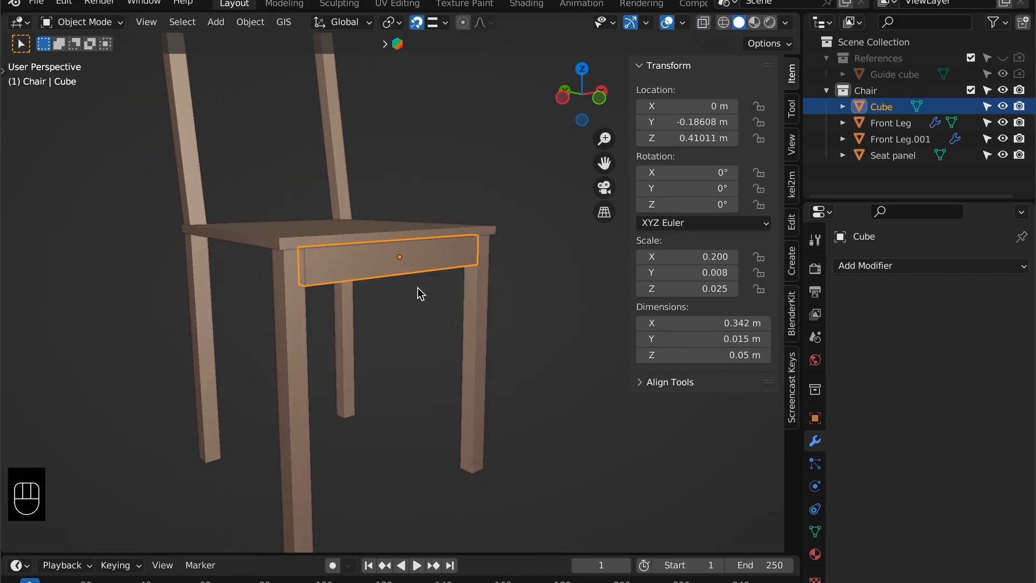
scroll(384, 254, up, 5)
key(grave)
click(400, 154)
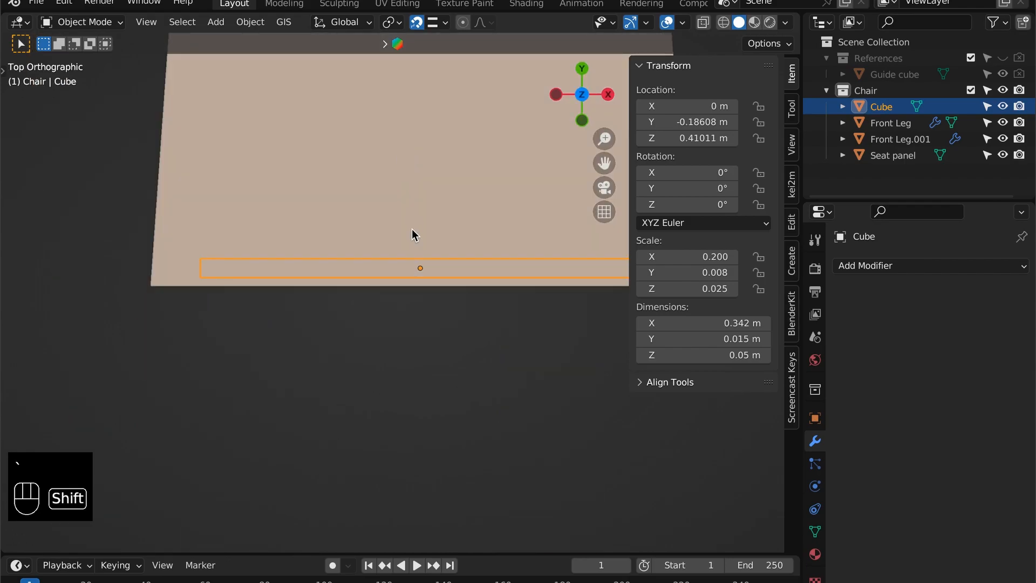
key(shift+z)
alt+shift+drag(182, 261, 626, 404)
key(g)
key(y)
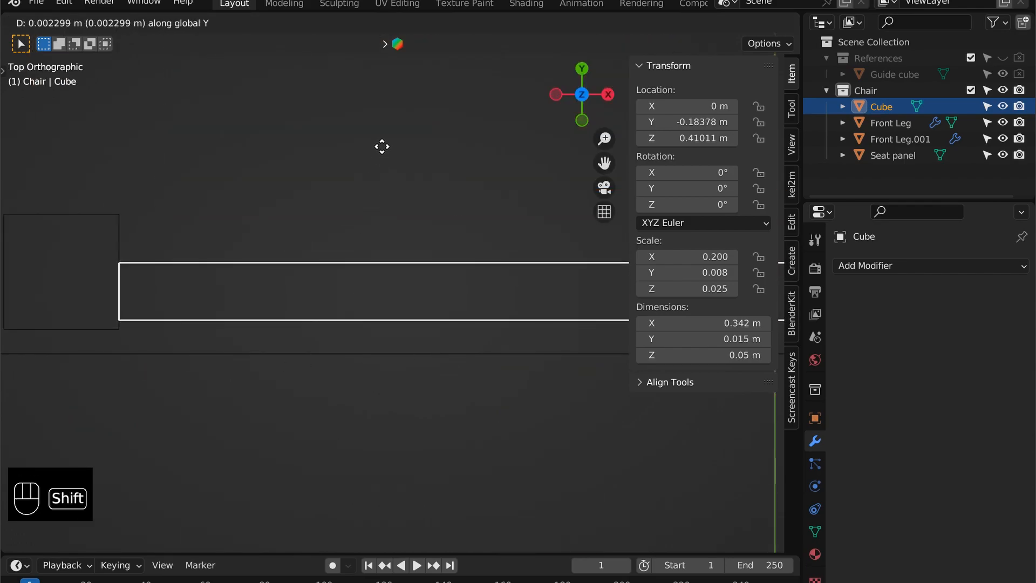
shift+click(384, 142)
- Duplicate the front rail and rotate the copy 90° about Z for a side rail
key(super+5)
mouse_move(342, 345)
alt+mouse_down()
mouse_move(404, 290)
mouse_move(446, 335)
mouse_move(424, 319)
mouse_move(417, 221)
mouse_move(432, 278)
alt+mouse_up()
key(shift+z)
key(shift+z)
key(grave)
click(421, 162)
click(396, 298)
key(shift+d)
click(398, 217)
text(rz90)
key(Return)
- Move the side rail to the chair's negative X side with its front end against the back of the front leg
scroll(407, 270, up, 2)
key(g)
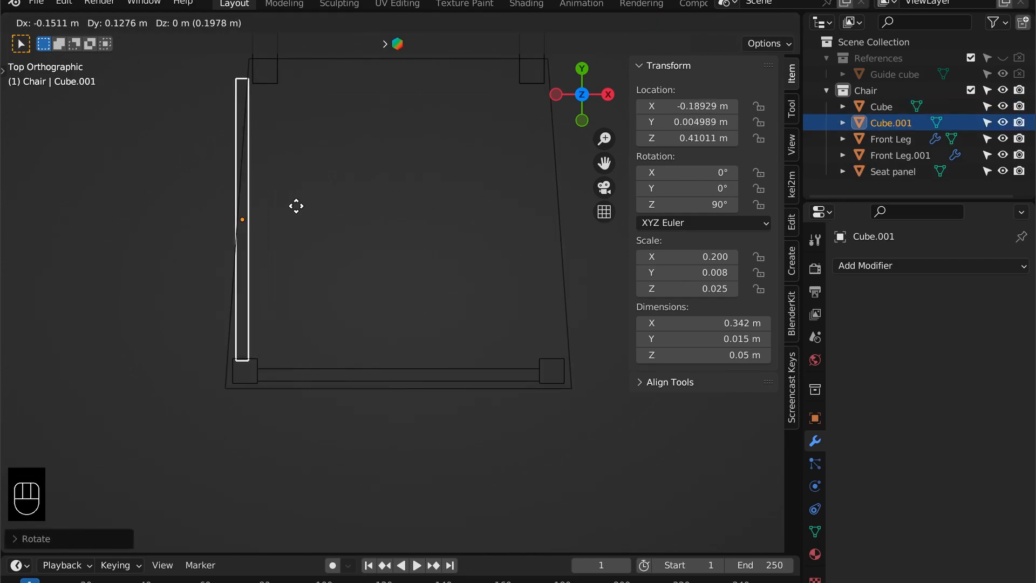
click(296, 202)
scroll(372, 307, up, 5)
scroll(432, 318, up, 3)
alt+shift+drag(232, 383, 384, 341)
key(g)
key(y)
key(x)
click(441, 183)
- Move the side rail's rear vertices to the rear leg and inward along the seat taper, giving a 0.334 m length, and save
alt+shift+drag(316, 321, 393, 189)
key(Tab)
key(g)
key(y)
click(417, 171)
key(g)
key(x)
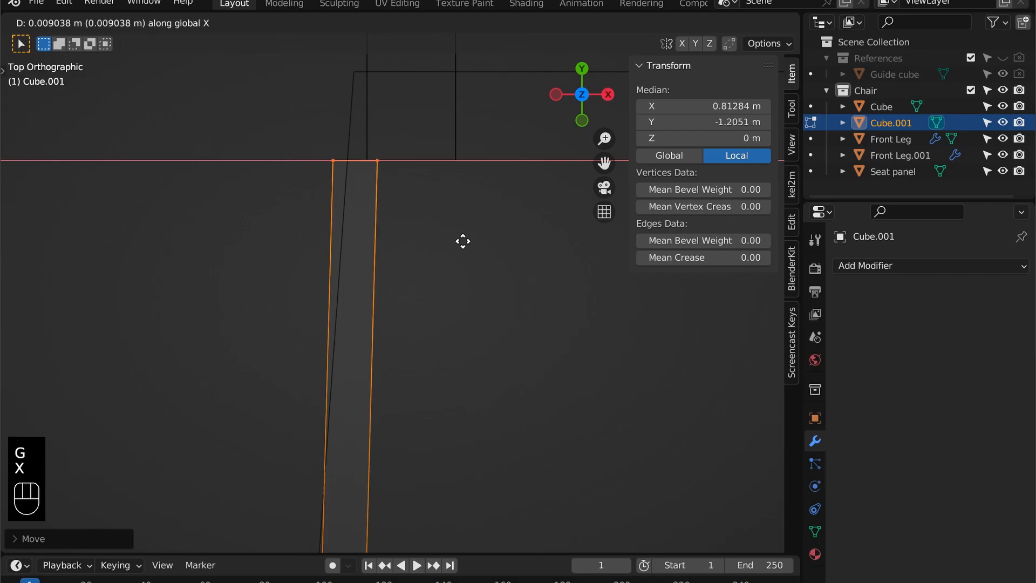
click(505, 246)
key(Tab)
key(super+s)
- Set the side rail's origin to its geometry
scroll(467, 183, down, 6)
alt+shift+drag(449, 360, 421, 247)
right_click(394, 227)
mouse_move(395, 229)
click(464, 243)
- Add a Mirror modifier on X to the side rail with Seat panel as the mirror object
alt+drag(394, 305, 437, 202)
key(shift+z)
mouse_move(423, 260)
alt+mouse_down()
mouse_move(349, 273)
mouse_move(273, 342)
alt+mouse_up()
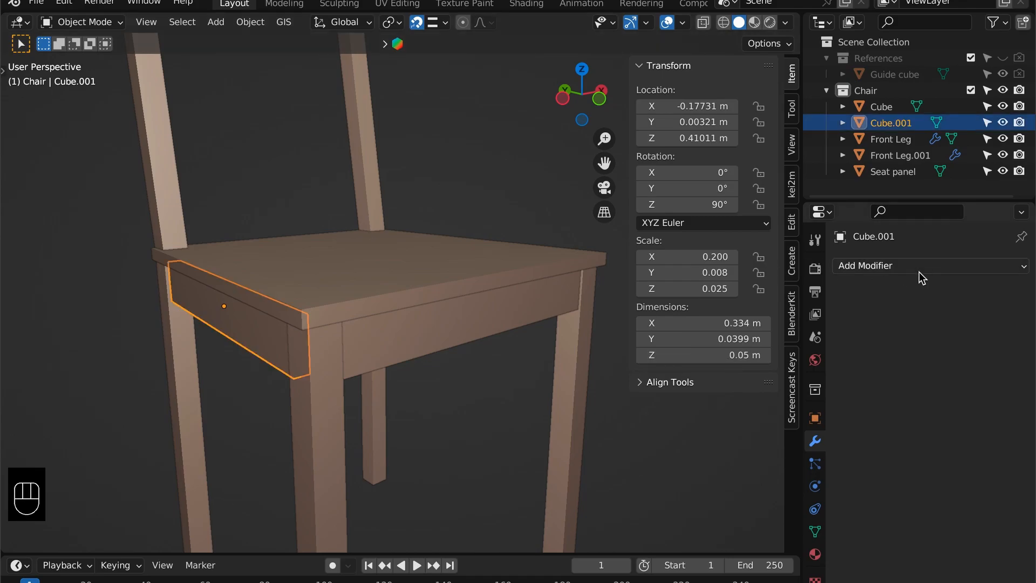
click(907, 267)
click(700, 454)
click(950, 413)
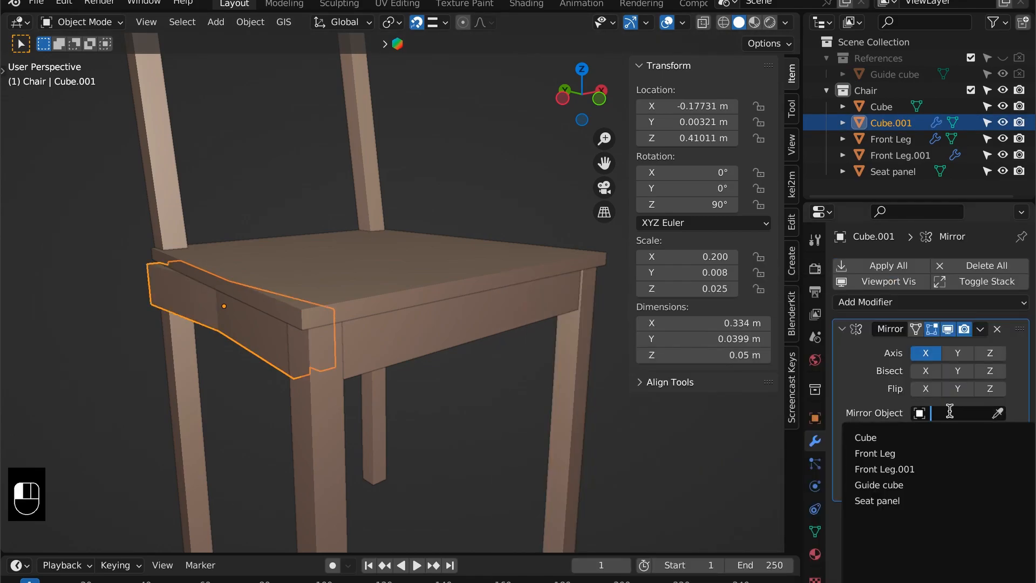
click(891, 501)
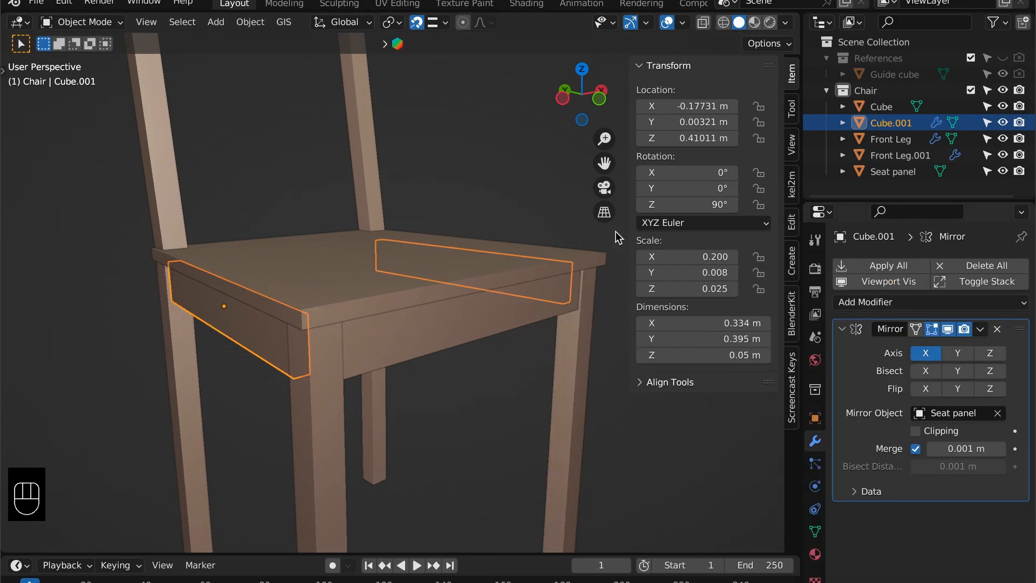
- Rename the rear leg object, Front Leg.001, to Back Legs
click(547, 155)
double_click(918, 154)
text(Back)
key(Return)
click(474, 179)
- In top view, duplicate the front rail along Y to the rear legs at Y about 0.1925 m
scroll(475, 179, down, 4)
alt+drag(407, 309, 489, 335)
click(476, 310)
key(grave)
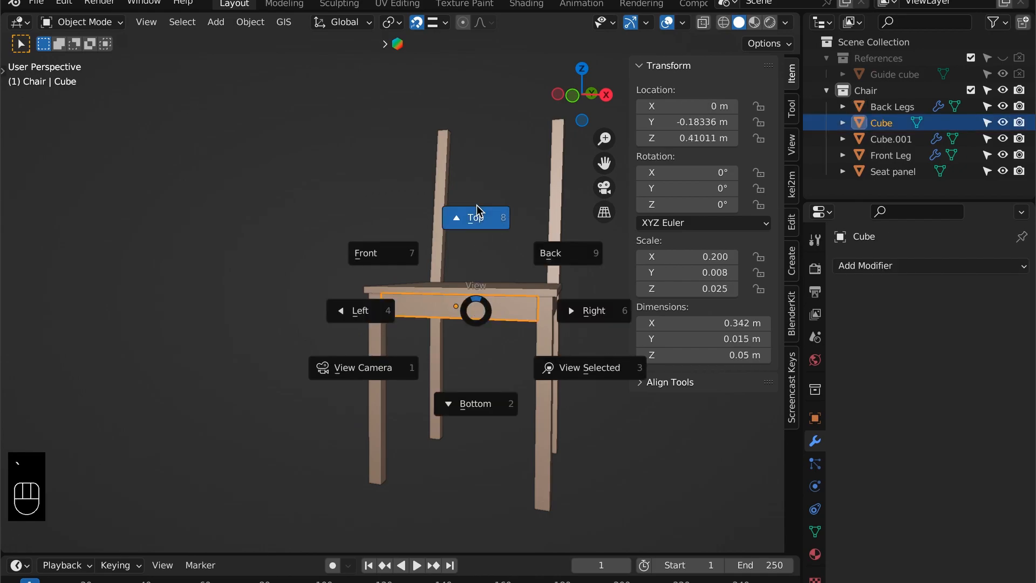
click(477, 205)
key(shift+z)
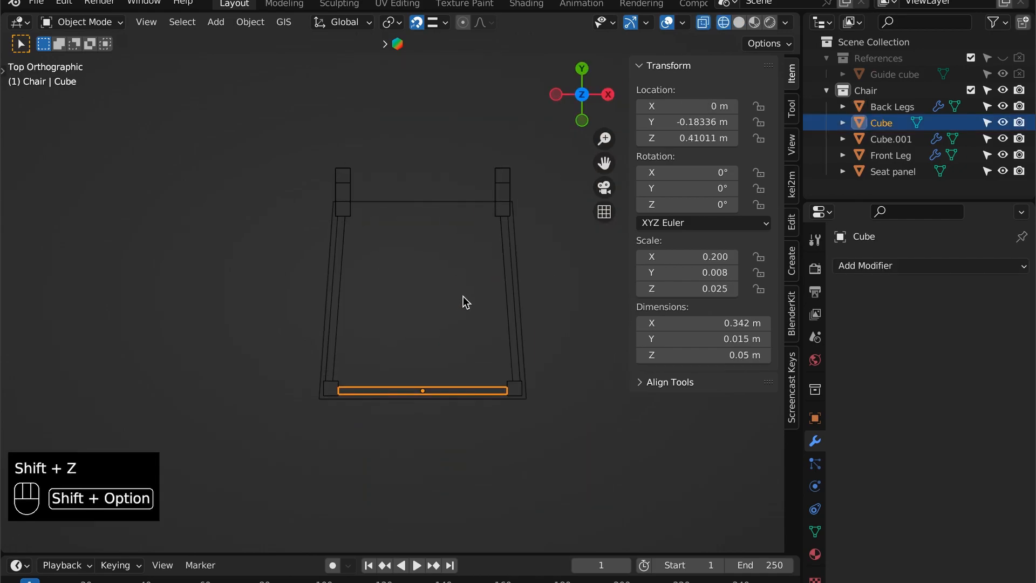
scroll(475, 281, up, 1)
key(shift+d)
key(y)
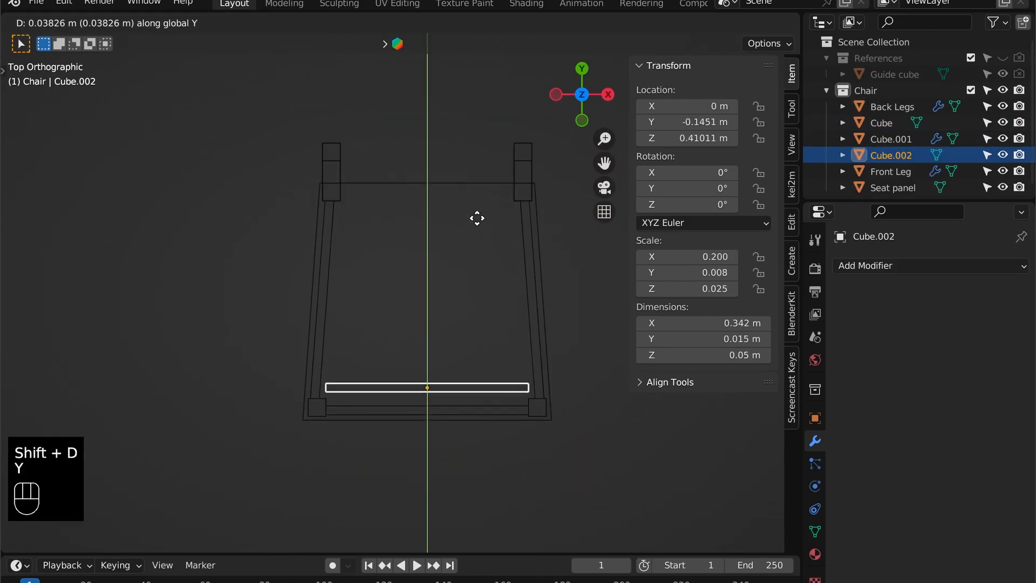
click(469, 192)
- Move the rear rail's end vertices inward to fit between the rear legs, giving a 0.293 m length
scroll(468, 192, up, 3)
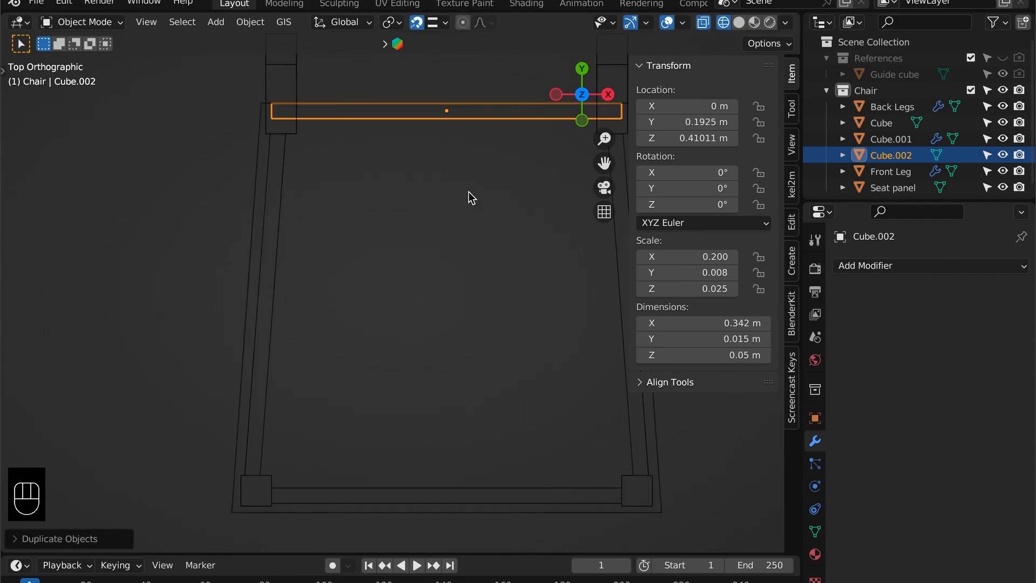
key(grave)
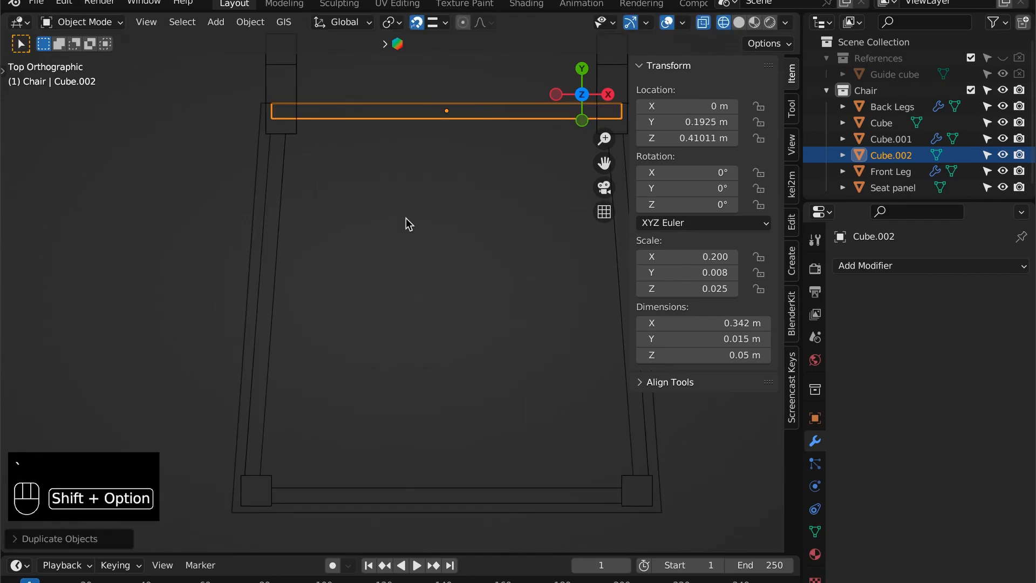
shift+middle_drag(407, 222, 276, 247)
key(Tab)
key(g)
key(x)
key(x)
click(573, 236)
key(Tab)
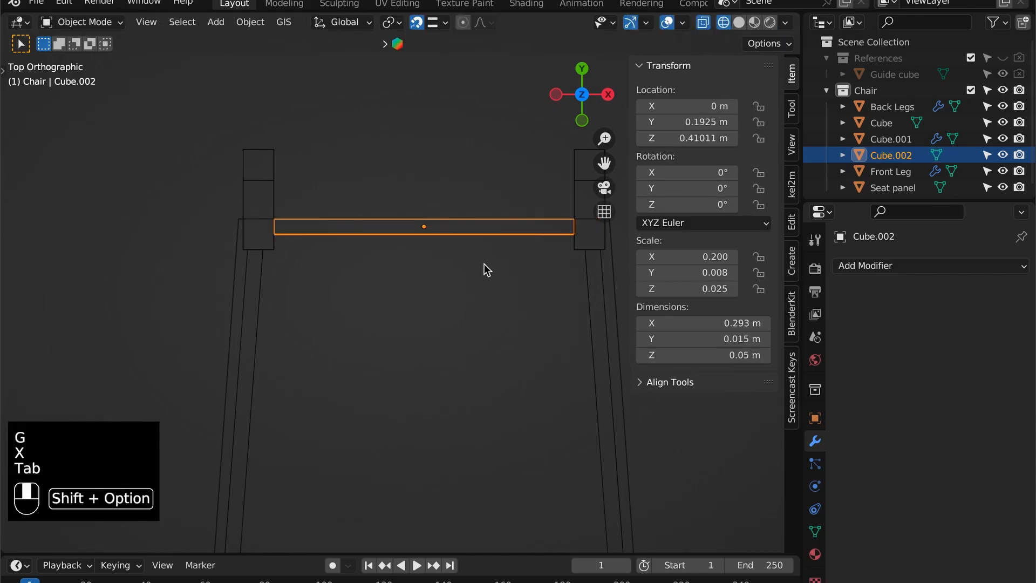
- In left view, move the rear rail along Y to about 0.188 m within the leg's thickness, and save the file
shift+middle_drag(484, 264, 414, 283)
key(grave)
click(324, 284)
scroll(392, 254, up, 2)
key(g)
key(y)
click(513, 300)
scroll(475, 291, down, 4)
key(super+s)
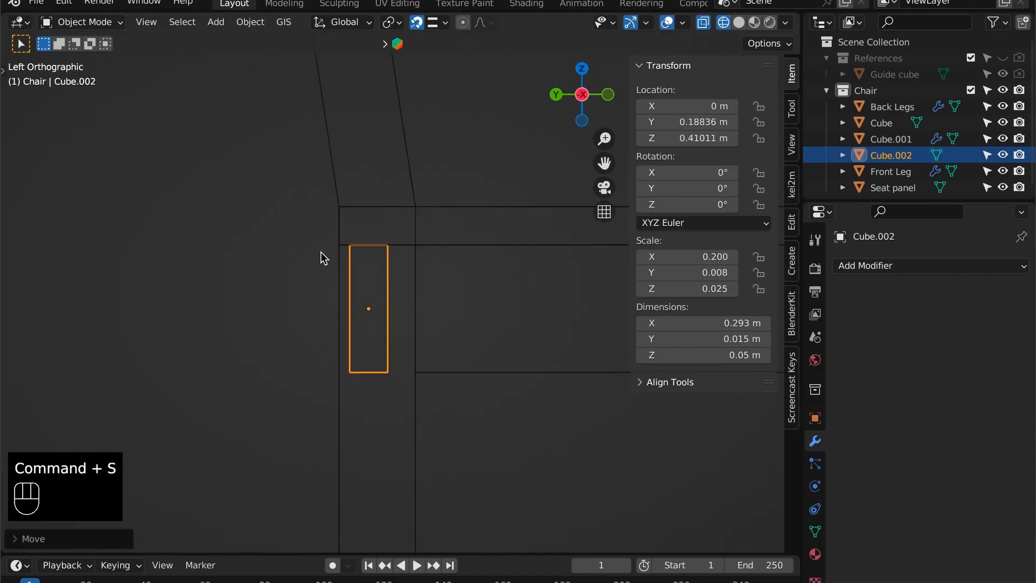
- In left view, duplicate the mirrored side rail straight down to Z about 0.084 m as a lower stretcher
click(321, 252)
key(shift+z)
scroll(466, 271, down, 7)
mouse_move(466, 270)
middle_down()
mouse_move(378, 238)
mouse_move(334, 257)
mouse_move(406, 251)
middle_up()
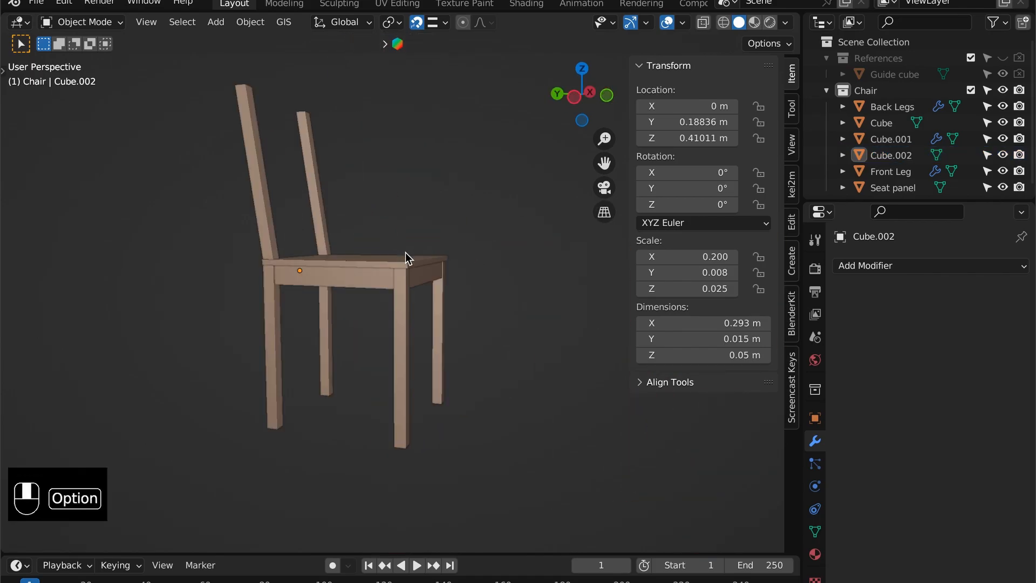
key(grave)
click(303, 225)
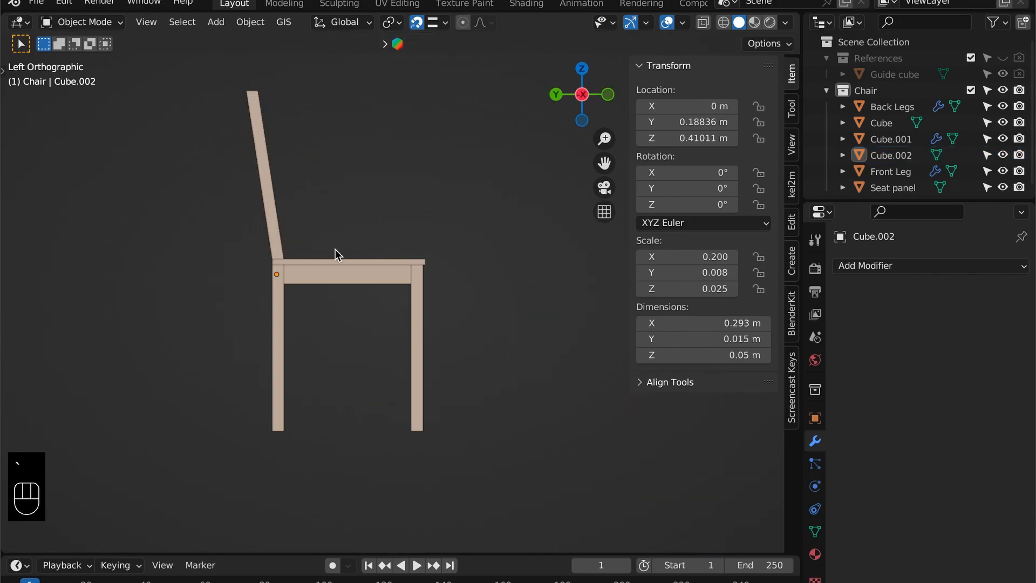
click(364, 267)
key(shift+z)
scroll(483, 177, up, 1)
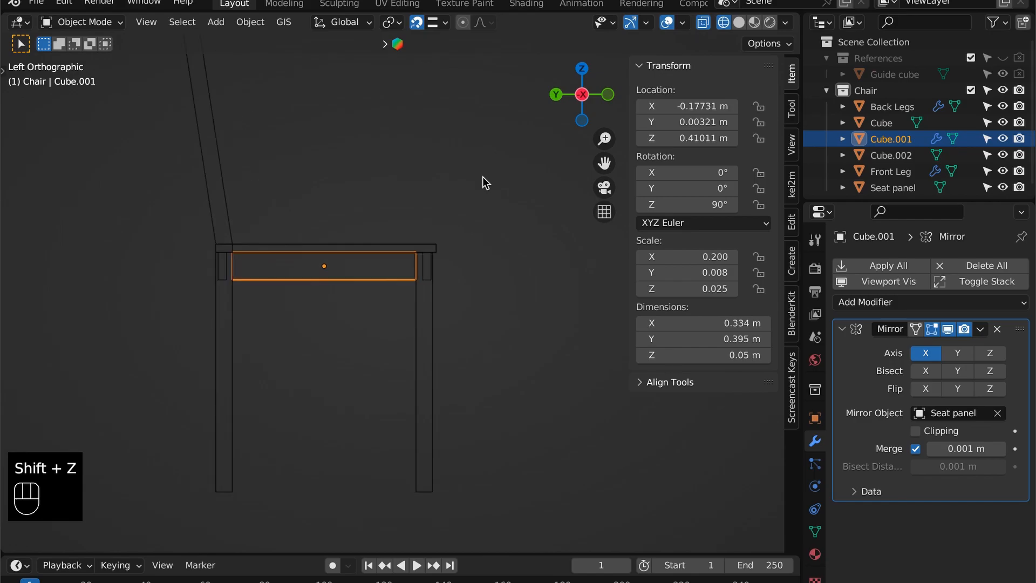
key(shift+d)
key(z)
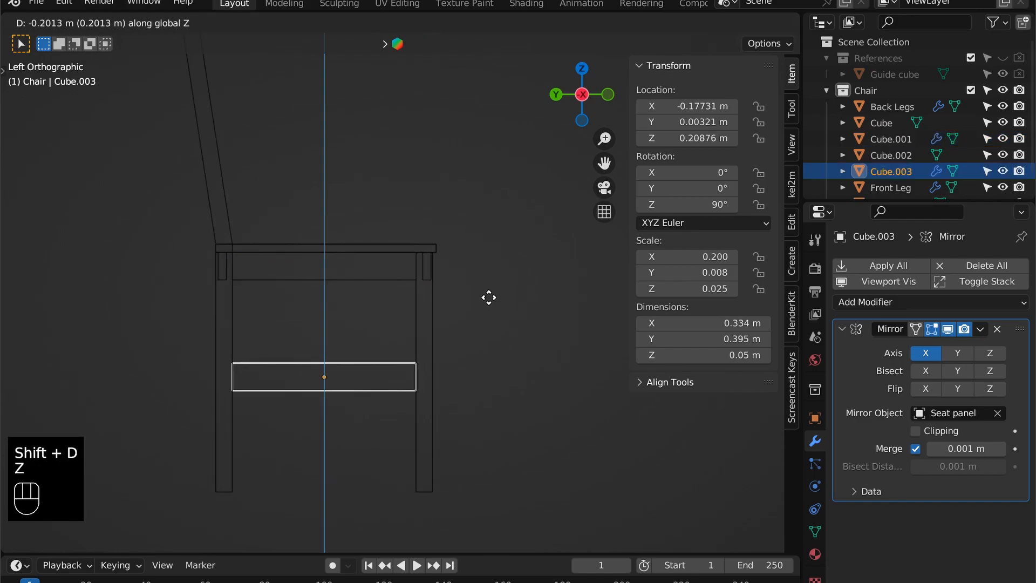
click(488, 356)
- Set the lower side stretcher's height to 30 mm and raise it to Z about 0.125 m
click(727, 355)
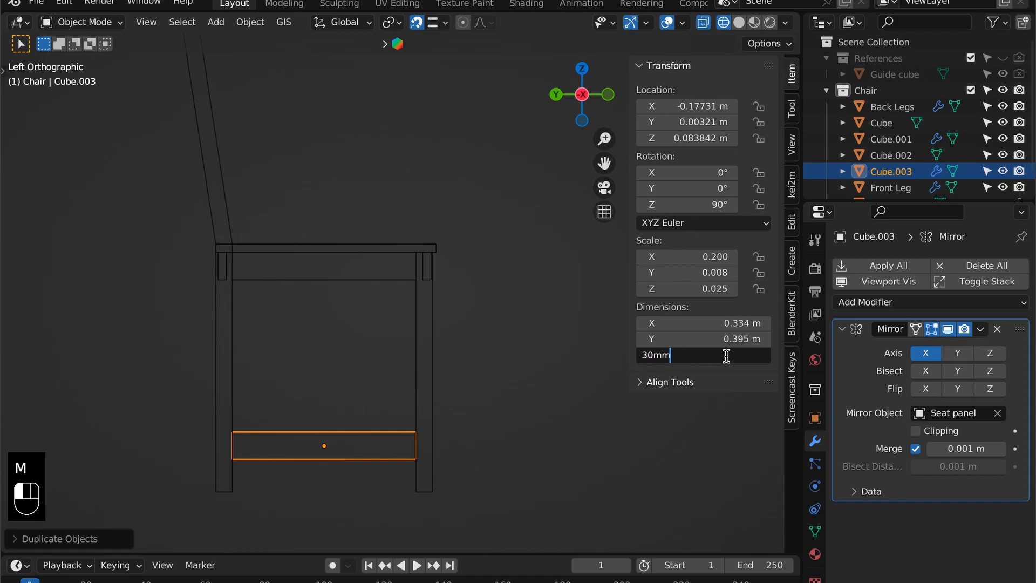
key(Return)
key(g)
key(z)
click(530, 384)
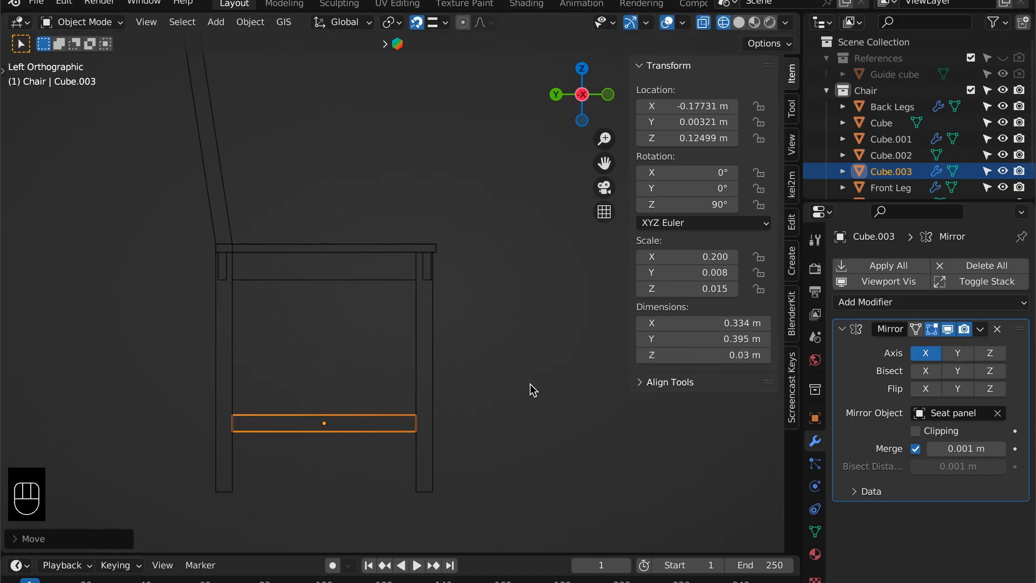
click(527, 376)
- In left view, duplicate the rear seat rail straight down to Z about 0.135 m, level with the side stretcher's lower edge
mouse_move(515, 362)
alt+mouse_down()
mouse_move(478, 376)
mouse_move(468, 329)
mouse_move(503, 356)
mouse_move(378, 319)
mouse_move(409, 264)
alt+mouse_up()
key(shift+z)
click(386, 249)
key(grave)
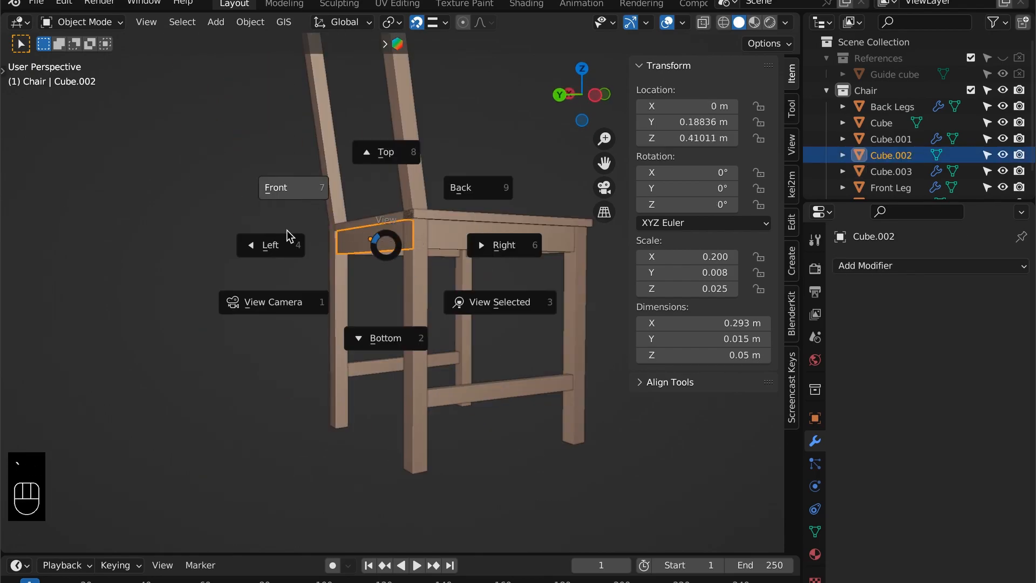
click(276, 245)
key(shift+z)
scroll(393, 311, up, 2)
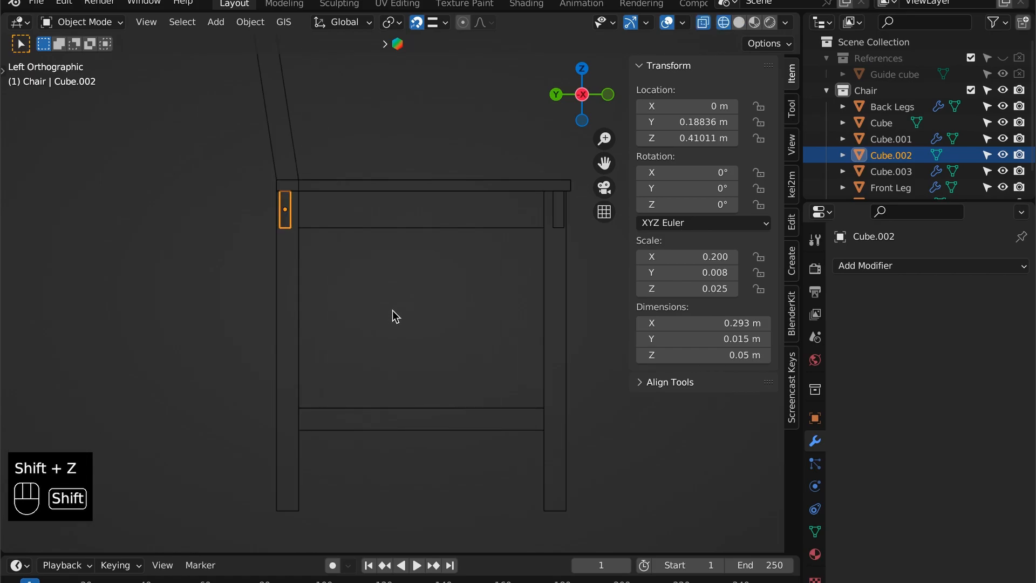
key(shift+d)
key(z)
click(367, 428)
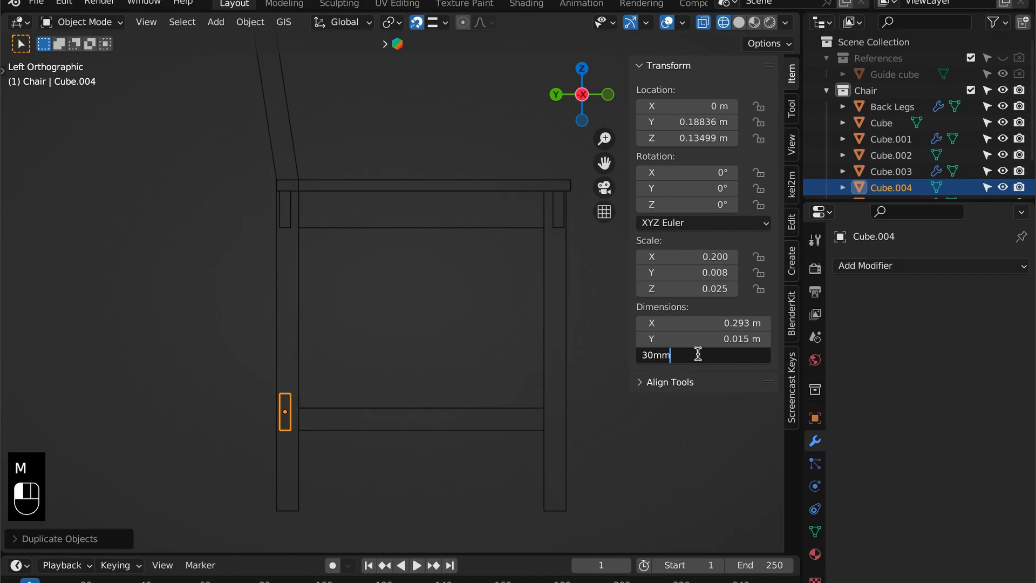
- Set the rear stretcher's height to 30 mm, align it with the side stretcher at Z about 0.125 m, and save
key(g)
key(z)
click(431, 426)
click(395, 329)
key(super+s)
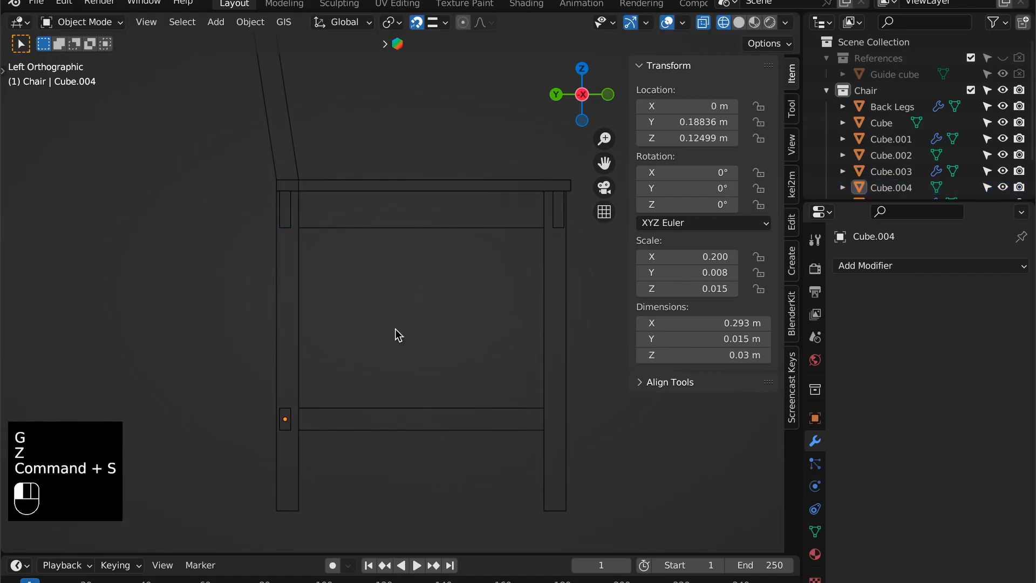
- In left view, raise the rear lower stretcher straight up to Z about 0.198 m, above the side stretchers
alt+middle_drag(395, 329, 402, 332)
key(shift+z)
scroll(401, 332, down, 3)
alt+shift+middle_drag(445, 216, 452, 236)
click(324, 362)
key(ctrl+KP_3)
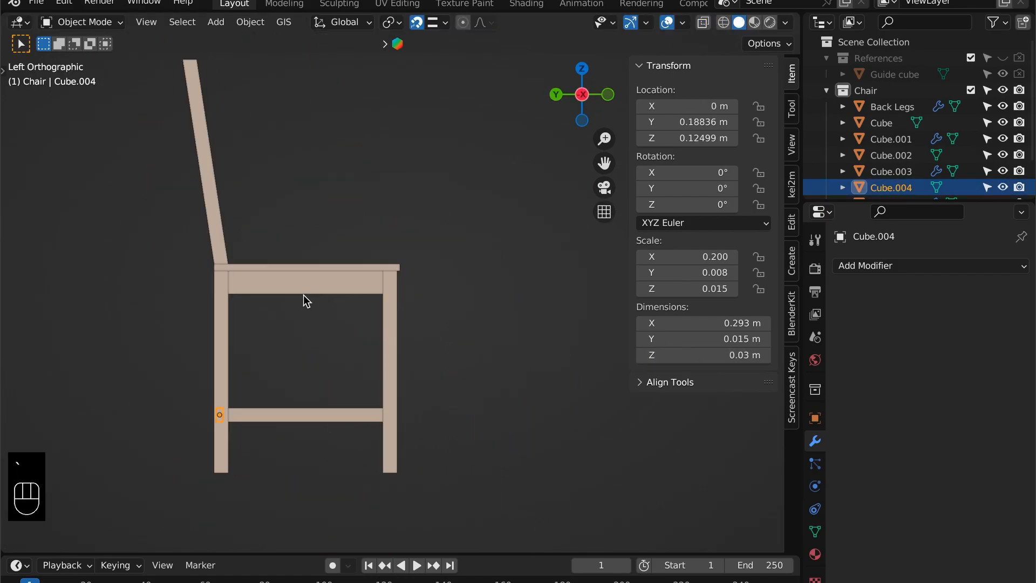
key(shift+z)
key(g)
key(z)
click(473, 322)
click(472, 322)
key(shift+z)
alt+middle_drag(432, 315, 476, 229)
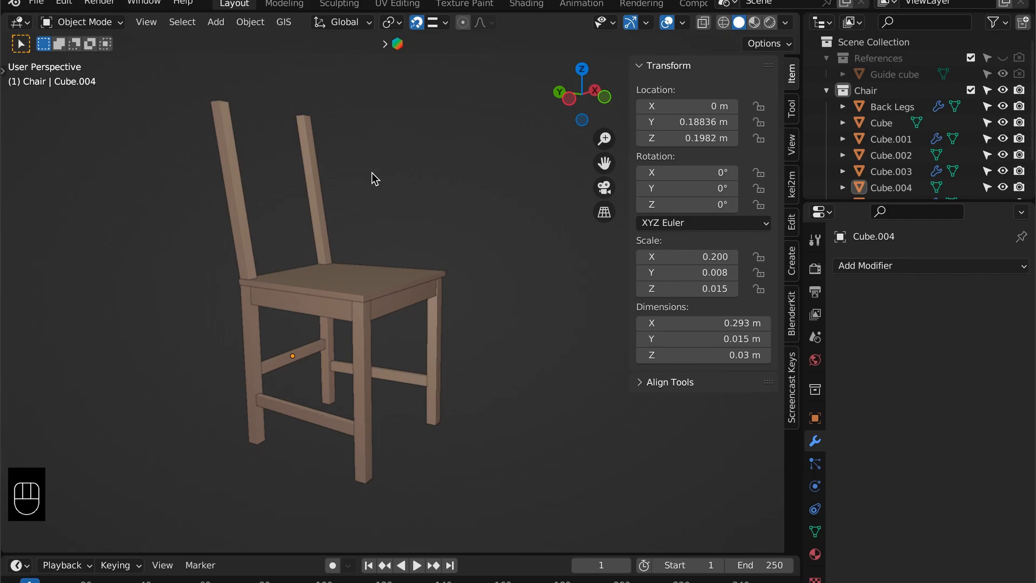
- In left wireframe view, duplicate the rear seat rail straight up to Z about 0.741 m as a backrest rail
key(grave)
click(290, 163)
key(shift+z)
alt+shift+middle_drag(271, 187, 337, 209)
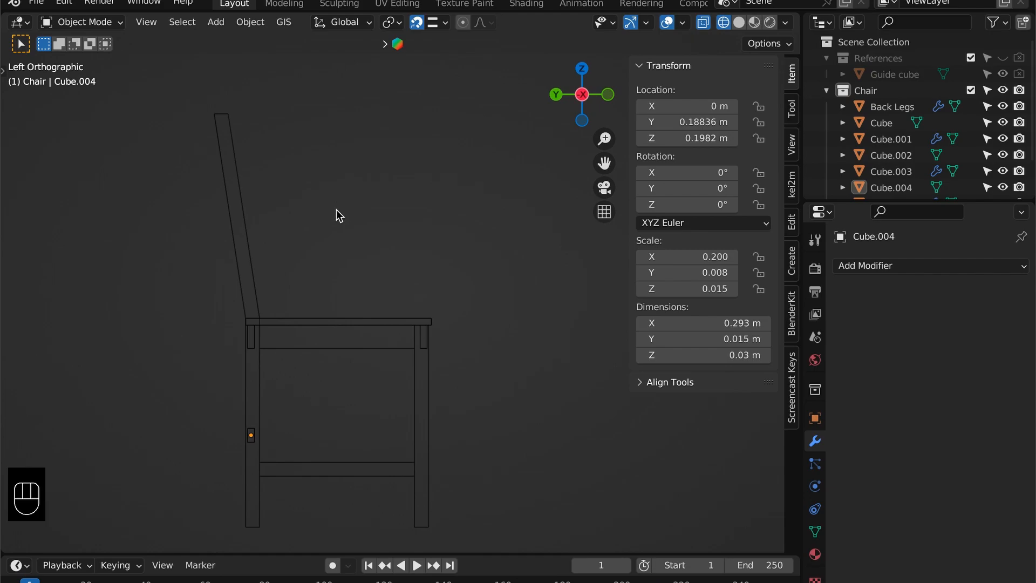
alt+shift+middle_drag(328, 222, 359, 237)
click(289, 372)
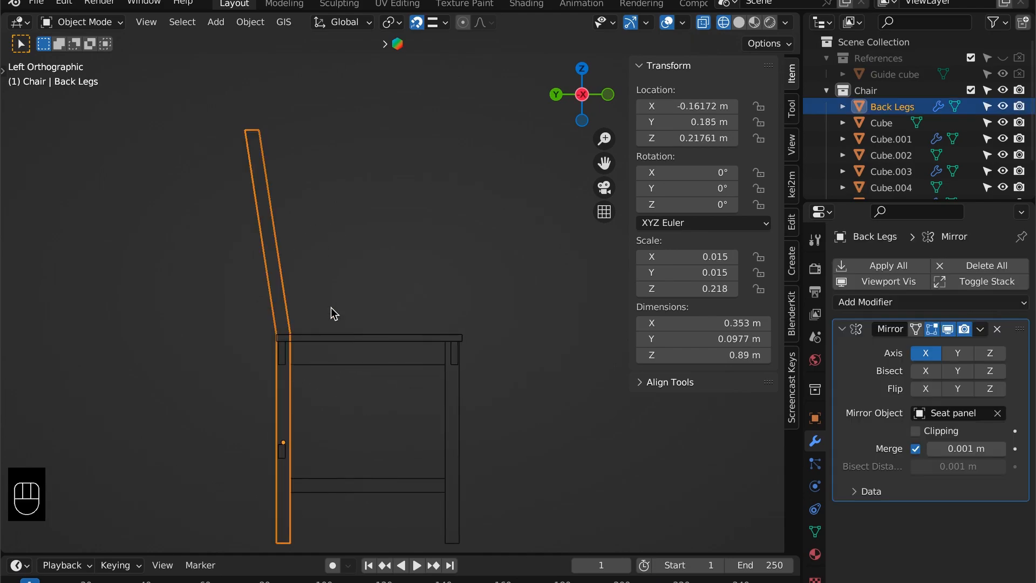
click(286, 354)
key(shift+d)
key(z)
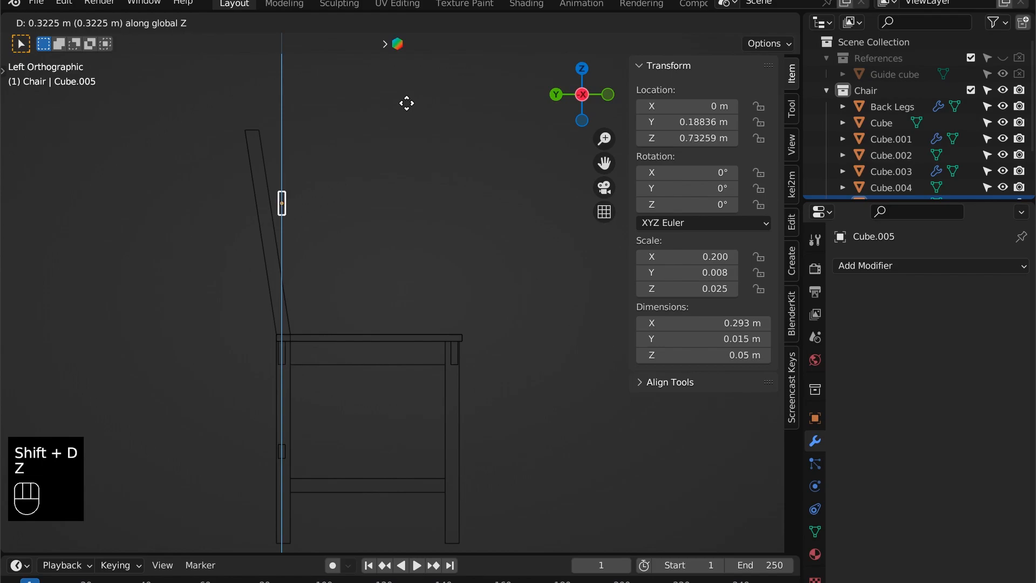
click(482, 169)
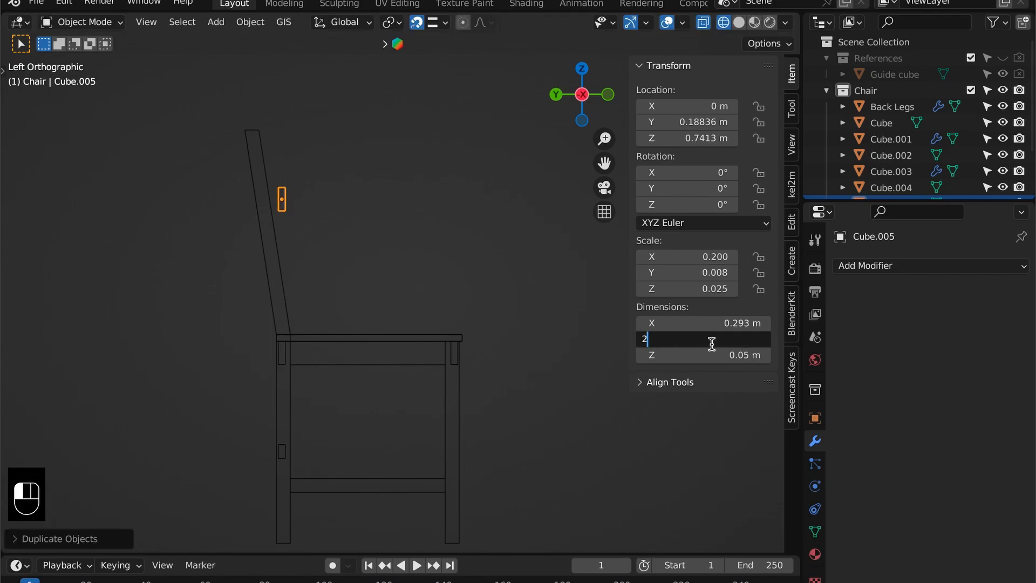
- Set the backrest rail's thickness to 20 mm and move it to the back legs' upper end, Y about 0.253 m, Z about 0.865 m
scroll(429, 265, up, 2)
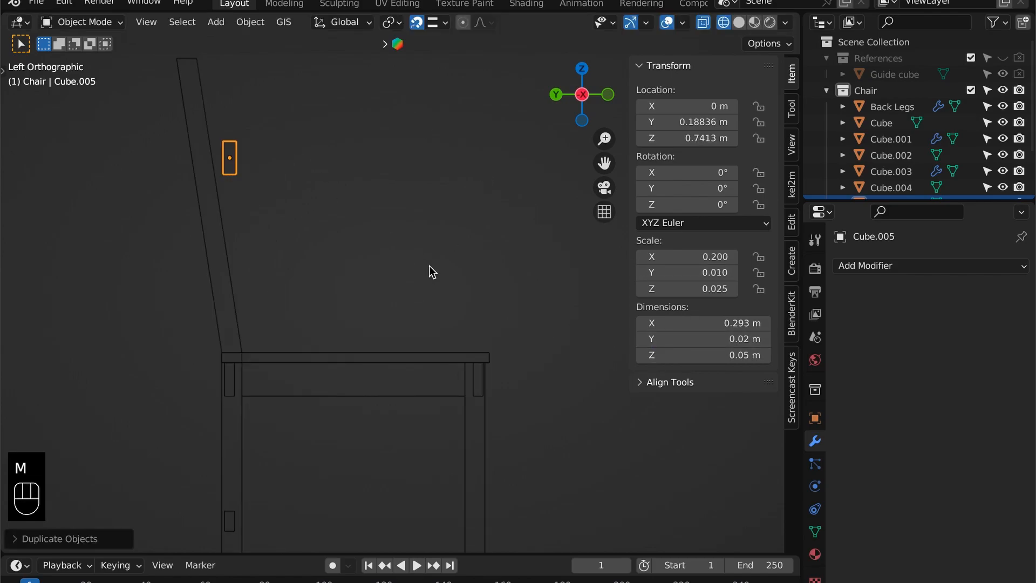
alt+shift+middle_drag(429, 266, 440, 270)
scroll(434, 252, up, 3)
key(g)
key(z)
click(340, 170)
key(g)
key(y)
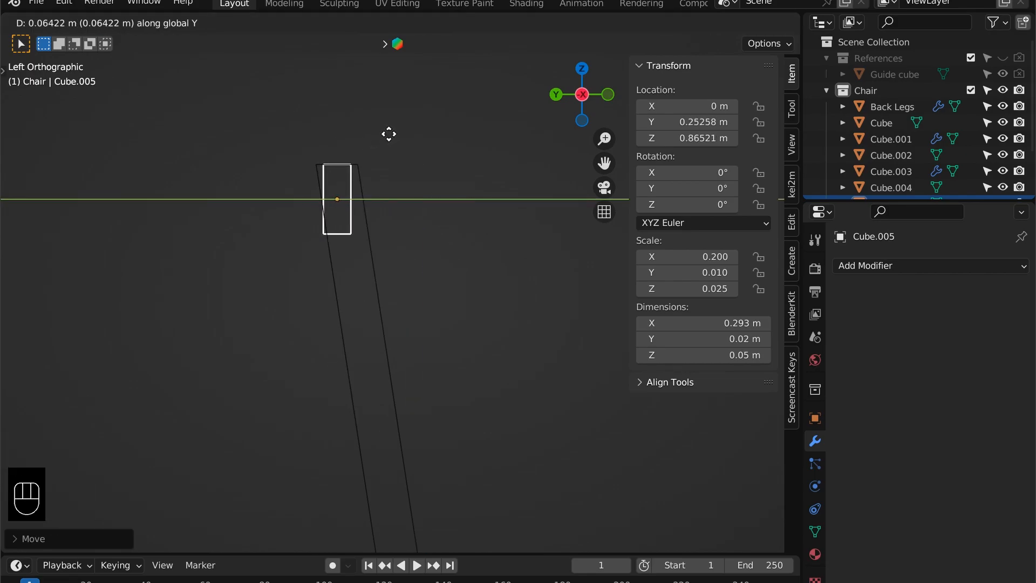
click(388, 134)
- Slant the top back rail parallel to the tilted legs by shifting its lower edges along Y, centre its upper edges, and save
alt+shift+middle_drag(400, 161, 432, 321)
scroll(481, 222, up, 2)
key(Tab)
key(g)
key(y)
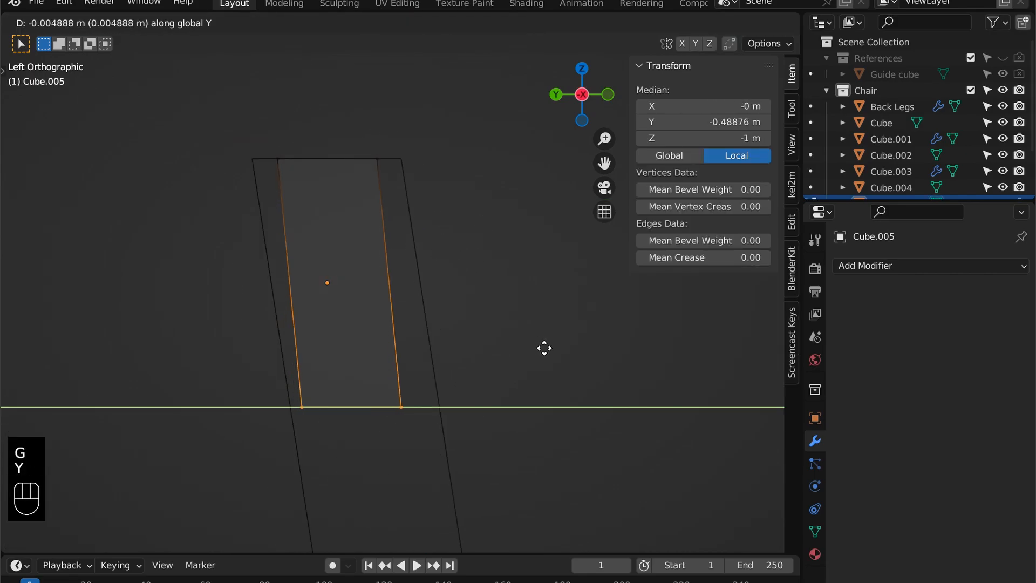
click(551, 349)
drag(233, 134, 489, 214)
key(g)
key(y)
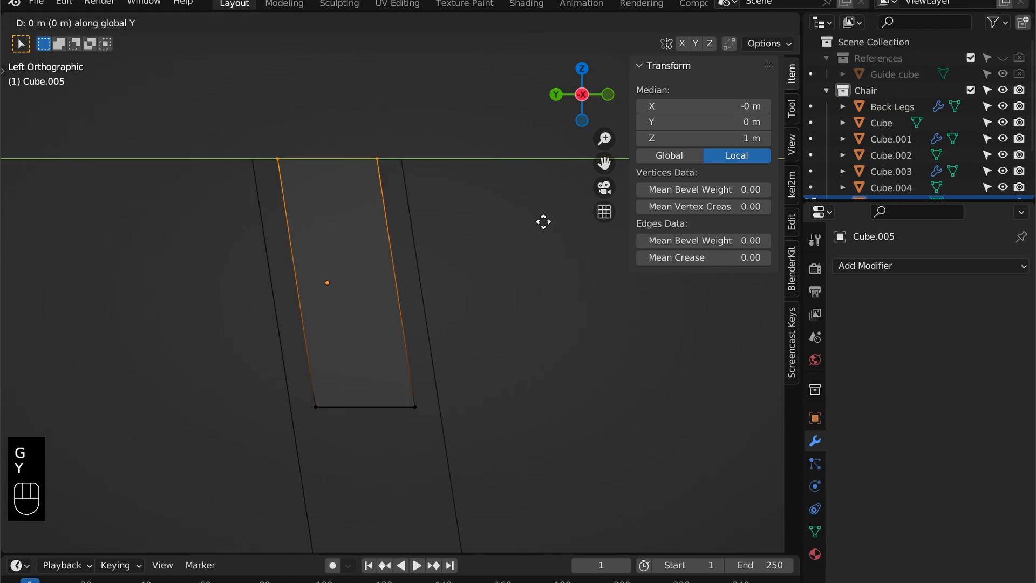
click(534, 221)
key(Tab)
key(super+s)
- Examine the new top back rail between the back legs in solid shading
scroll(483, 232, down, 6)
click(476, 297)
alt+shift+middle_drag(475, 298, 435, 242)
scroll(440, 300, down, 6)
alt+shift+middle_drag(502, 346, 421, 258)
key(shift+z)
alt+scroll(421, 258, down, 1)
alt+shift+middle_drag(437, 270, 401, 269)
- In left wireframe view, duplicate the slanted top back rail straight down to Z about 0.475 m
key(grave)
click(322, 192)
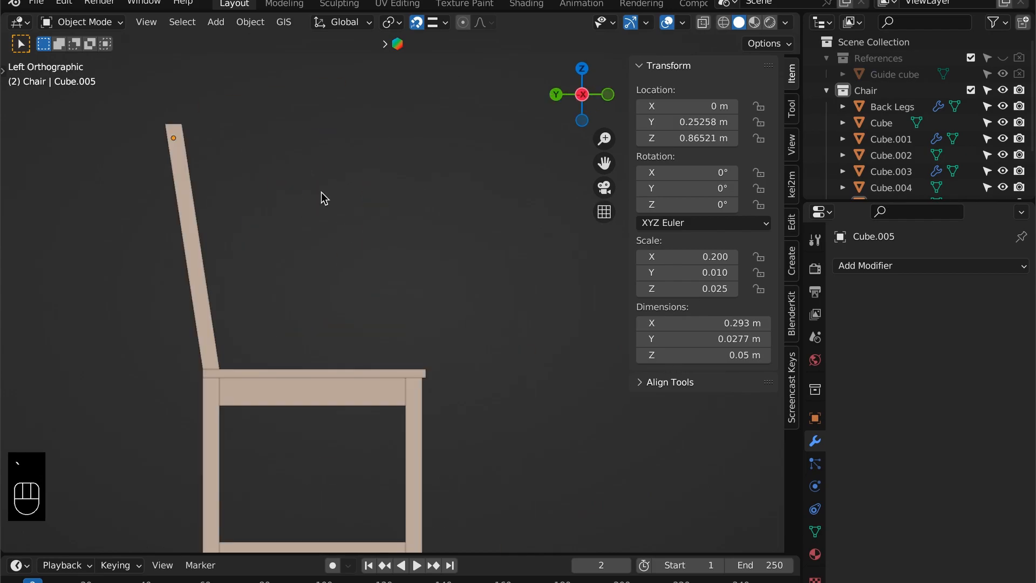
alt+shift+middle_drag(322, 192, 453, 257)
key(shift+z)
click(314, 214)
scroll(405, 294, up, 2)
alt+shift+middle_drag(414, 295, 418, 242)
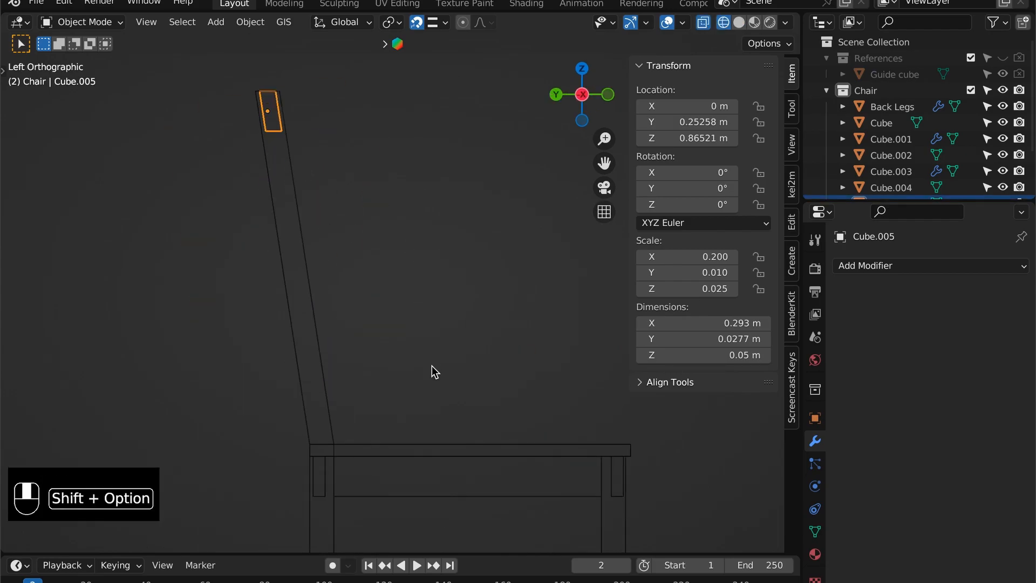
alt+shift+middle_drag(405, 451, 380, 277)
alt+shift+middle_drag(389, 221, 396, 280)
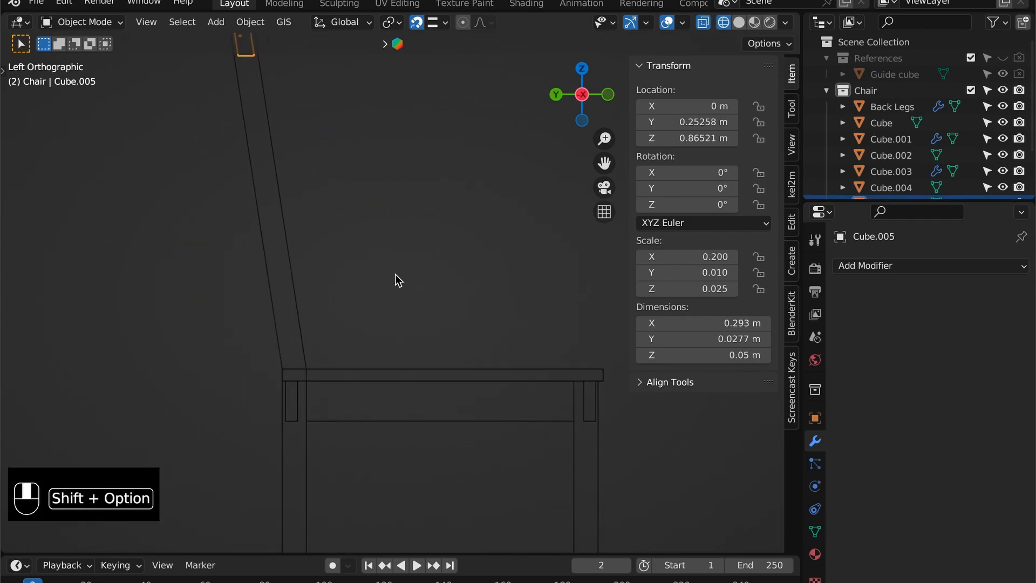
key(shift+d)
key(z)
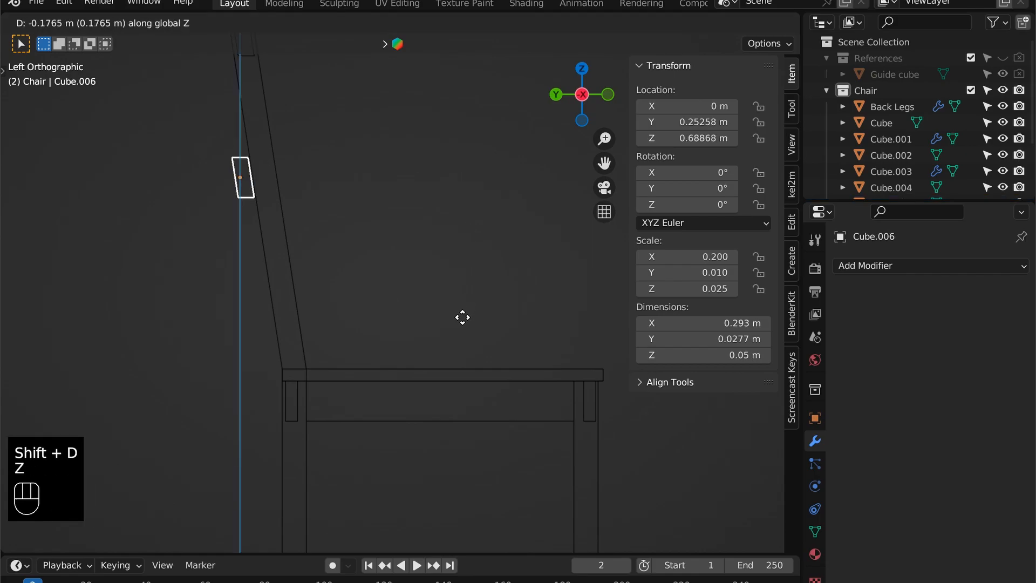
click(454, 360)
- Raise the duplicated lower back rail to Z about 0.545 m and move it inside the back leg outline at Y about 0.203 m
scroll(402, 288, up, 2)
key(g)
key(z)
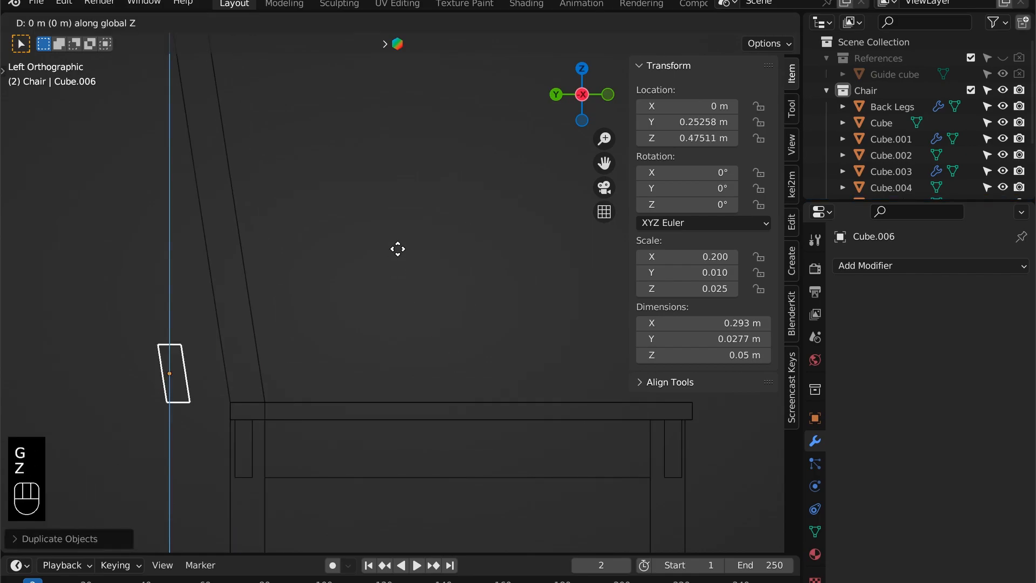
click(404, 202)
key(g)
key(y)
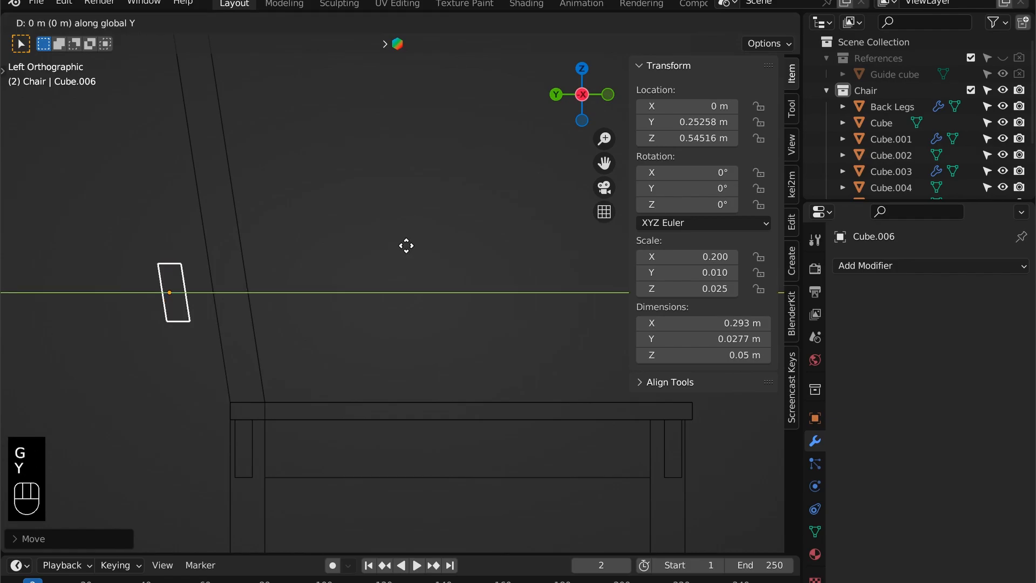
click(457, 252)
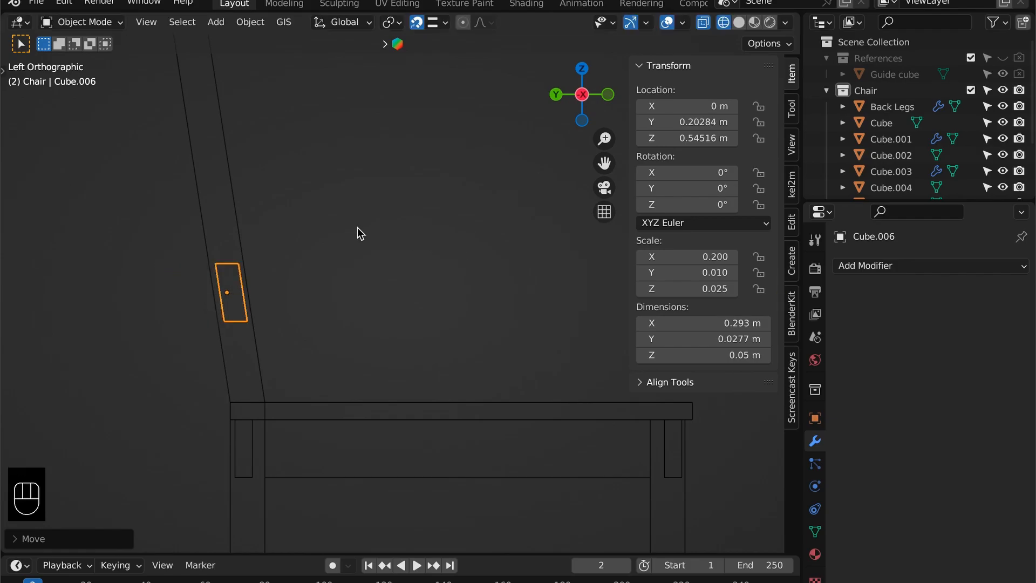
- Fine-tune the lower back rail to Y about 0.2035 m so it sits centred within the back leg, and save
click(358, 227)
scroll(357, 227, up, 4)
shift+middle_drag(97, 260, 276, 306)
scroll(276, 307, up, 3)
shift+middle_drag(113, 276, 273, 247)
click(273, 247)
key(g)
key(y)
shift+click(455, 262)
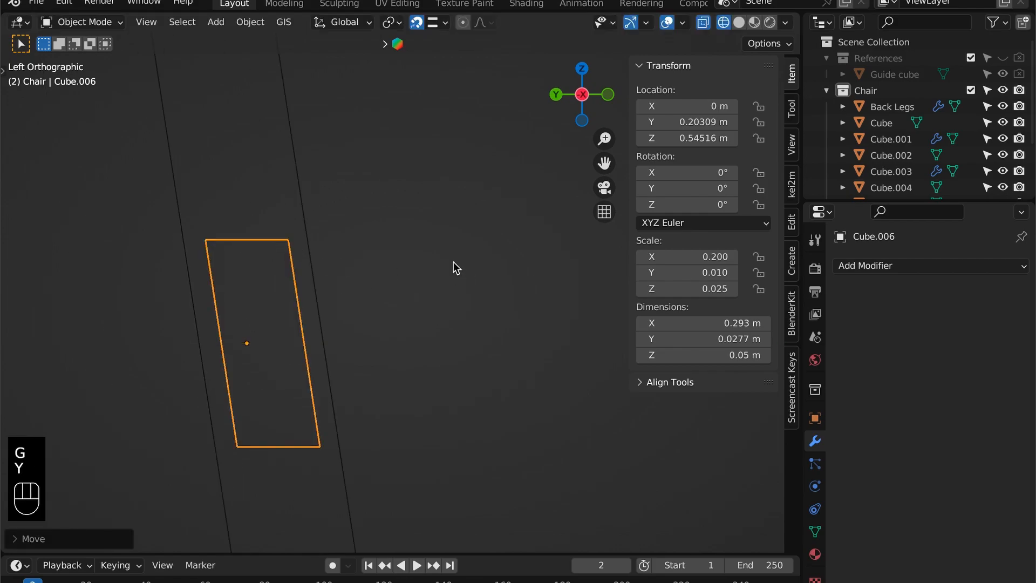
key(g)
key(y)
shift+click(428, 255)
click(384, 250)
key(super+s)
- Duplicate the lower back rail straight up to Z about 0.595 m so the copy rests on its upper edge
scroll(386, 259, down, 8)
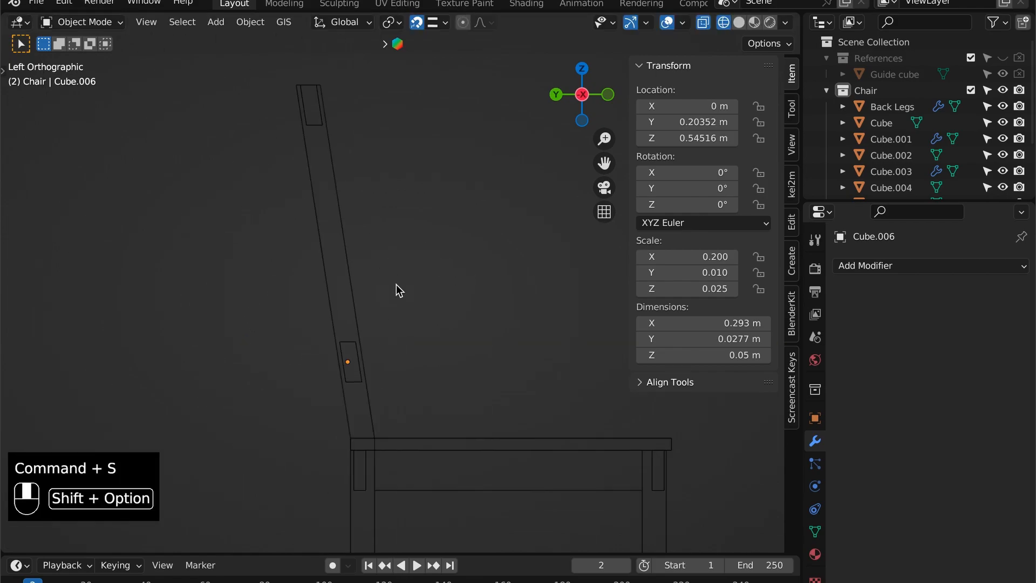
key(shift+d)
key(z)
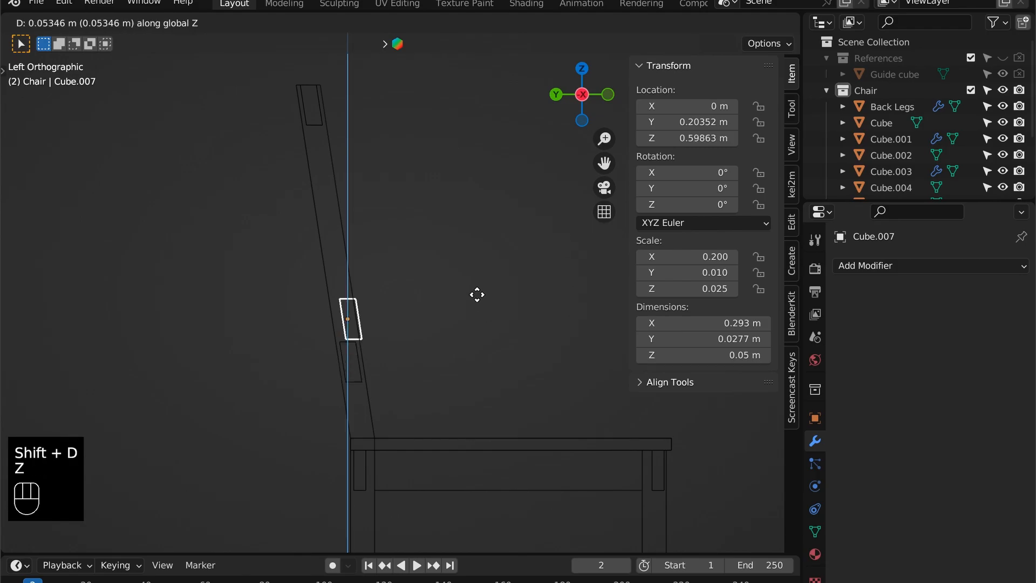
click(477, 295)
scroll(337, 357, up, 5)
shift+middle_drag(254, 388, 381, 347)
scroll(387, 430, up, 4)
key(g)
key(z)
click(503, 417)
- Shift the copy along Y to about 0.211 m, following the slant of the rail beneath it
key(g)
key(y)
key(Escape)
key(g)
key(y)
click(488, 351)
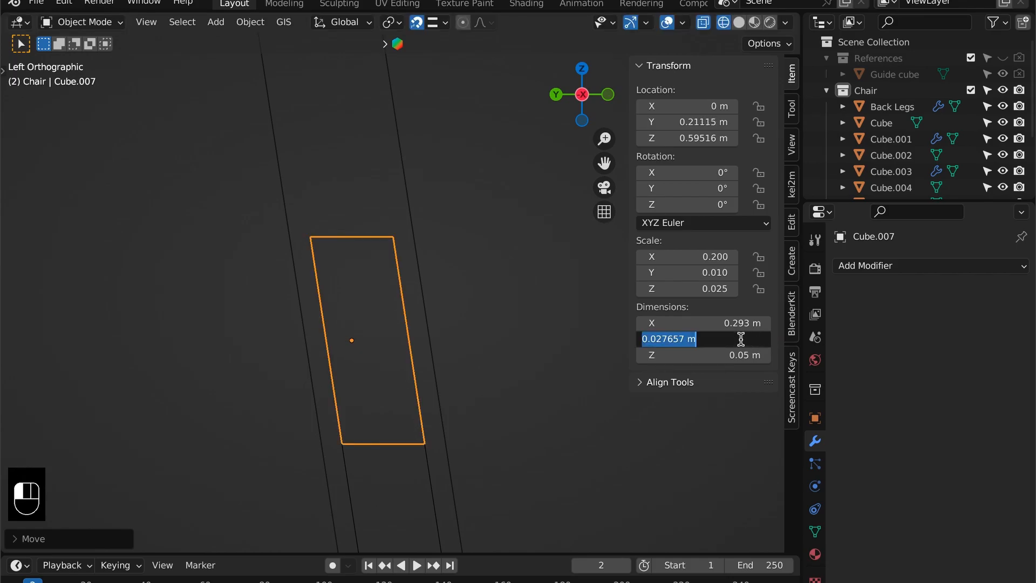
- Set the copy's thickness to 18 mm and centre it over the lower back rail at Y about 0.208 m
click(741, 339)
text(18mm)
key(Return)
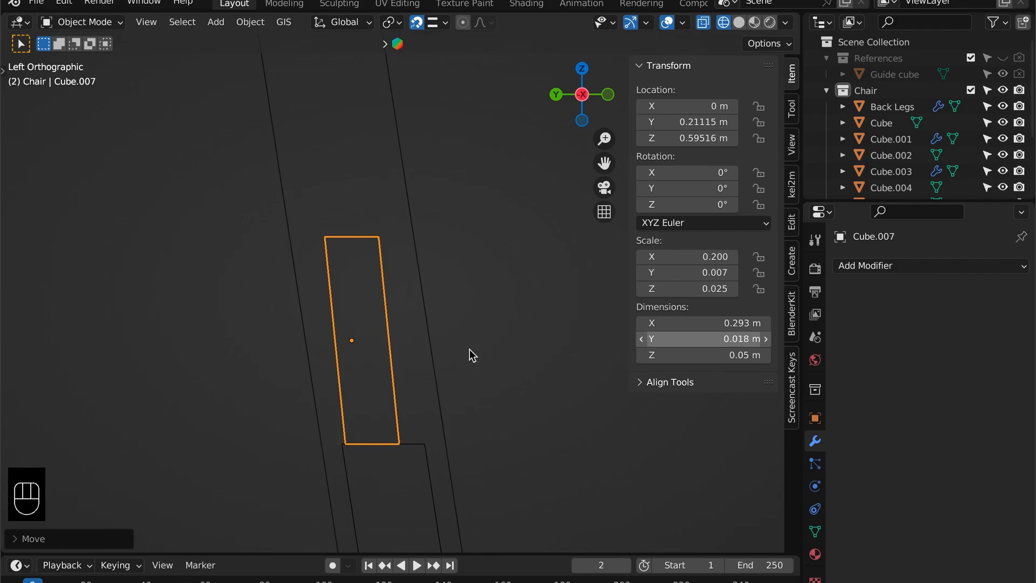
key(g)
key(y)
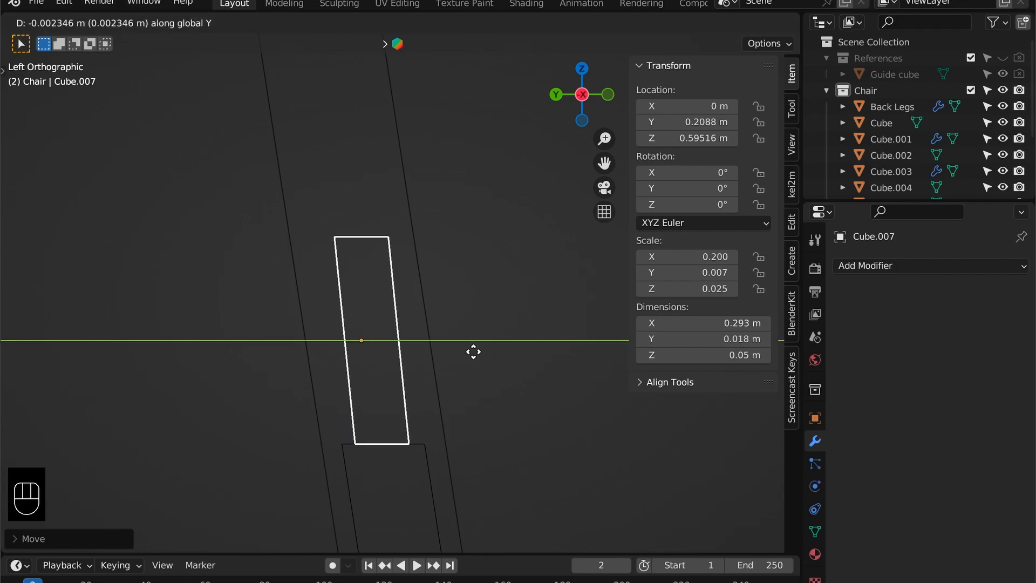
click(475, 351)
- Stretch the copy into a slat by raising its upper edges along Z to the underside of the top back rail
key(Tab)
drag(319, 208, 437, 251)
scroll(440, 232, down, 5)
alt+shift+middle_drag(372, 138, 413, 320)
key(g)
key(z)
click(369, 87)
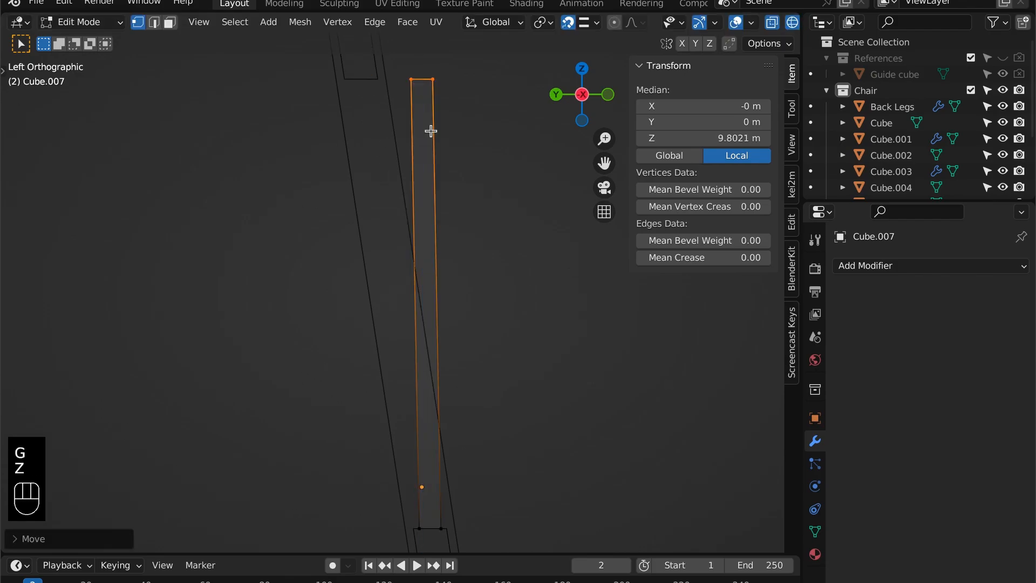
- Shift the slat's upper edges back along Y under the top back rail so the slat follows the legs' tilt
scroll(467, 258, up, 5)
alt+shift+middle_drag(430, 131, 616, 350)
key(g)
key(x)
key(y)
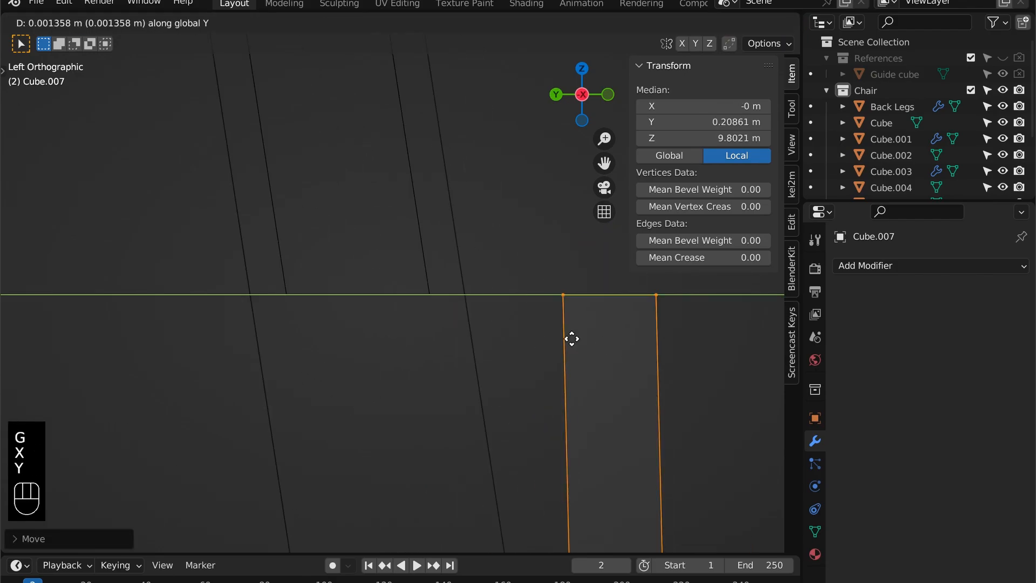
click(396, 460)
key(Tab)
- In front view, set the back slat's width to 25 mm
key(grave)
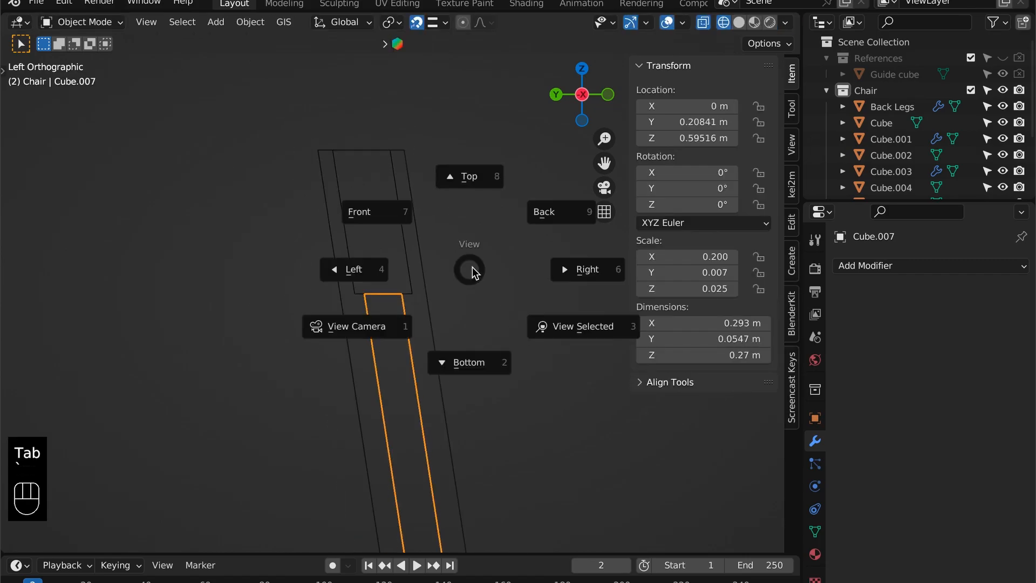
click(394, 210)
scroll(396, 214, down, 4)
alt+shift+middle_drag(281, 237, 40, 165)
scroll(583, 322, down, 3)
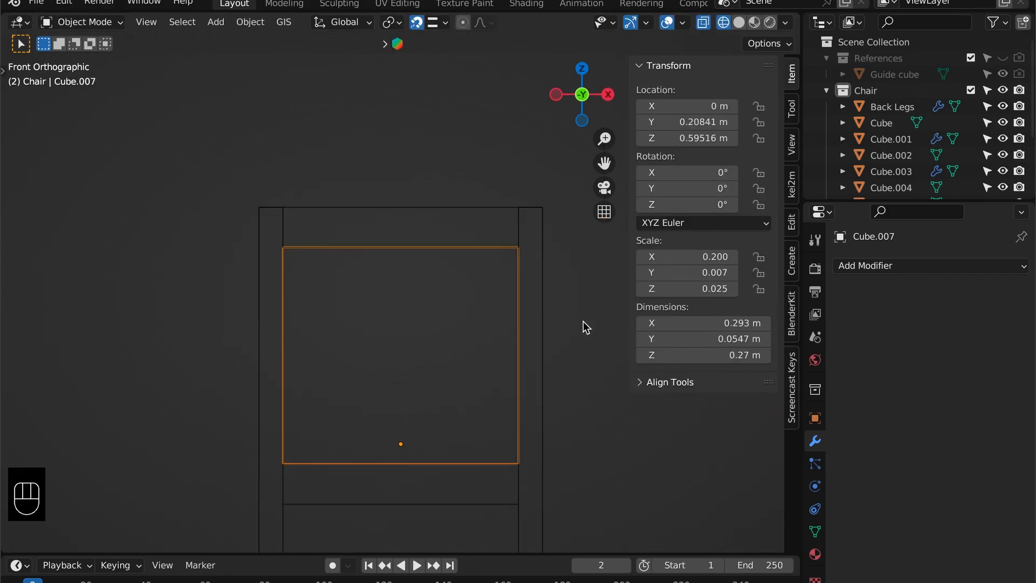
click(702, 328)
text(25mm)
key(Return)
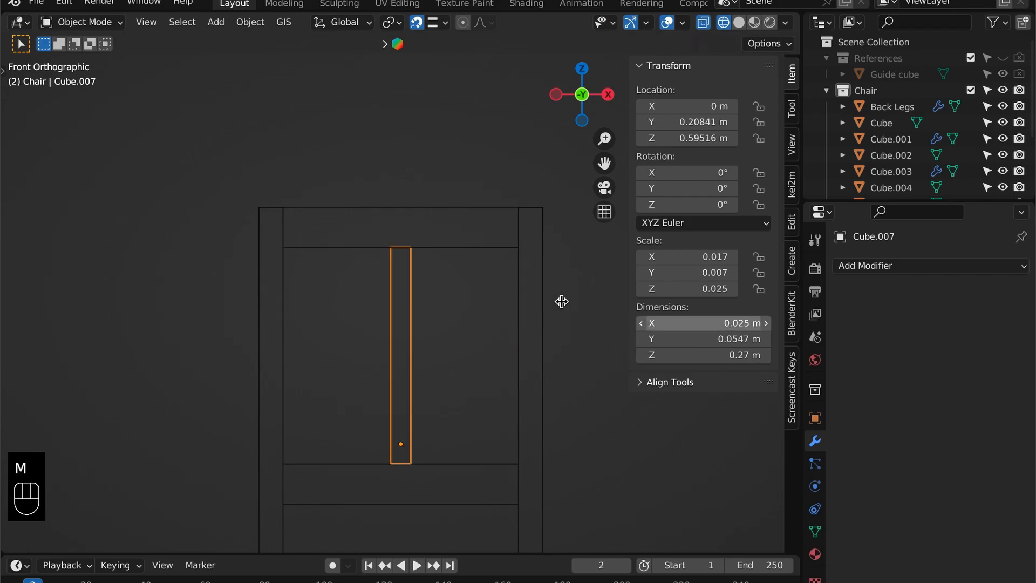
- Move the slat to X about -0.103 m and mirror it on the X axis with the top back rail as mirror object
scroll(414, 243, up, 2)
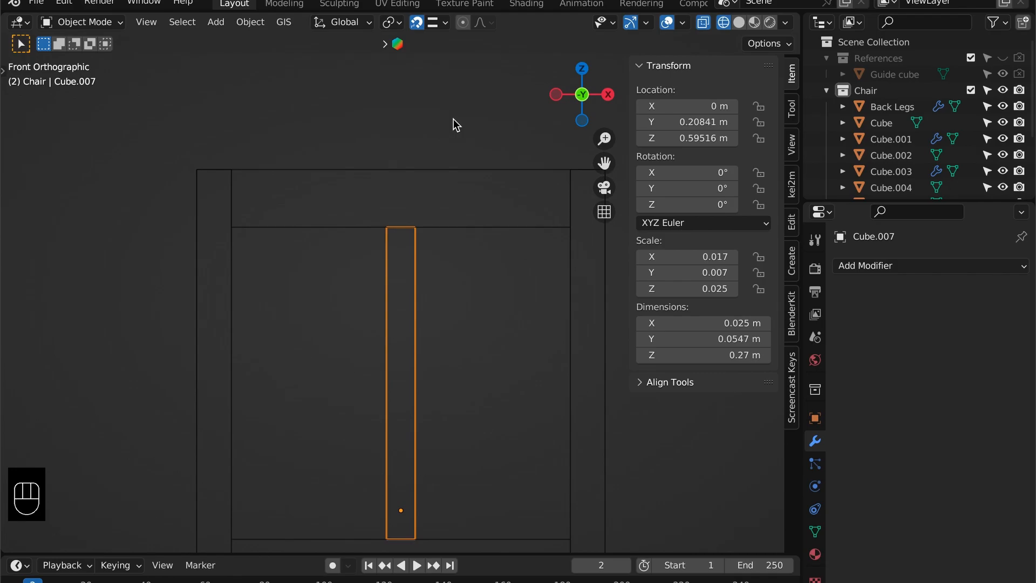
key(g)
key(x)
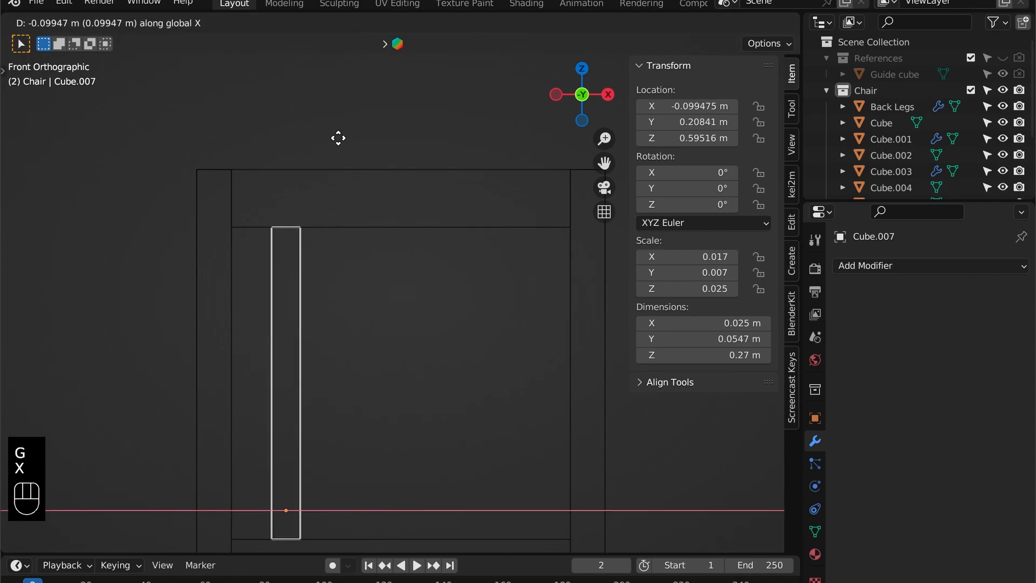
click(336, 141)
click(878, 265)
click(691, 454)
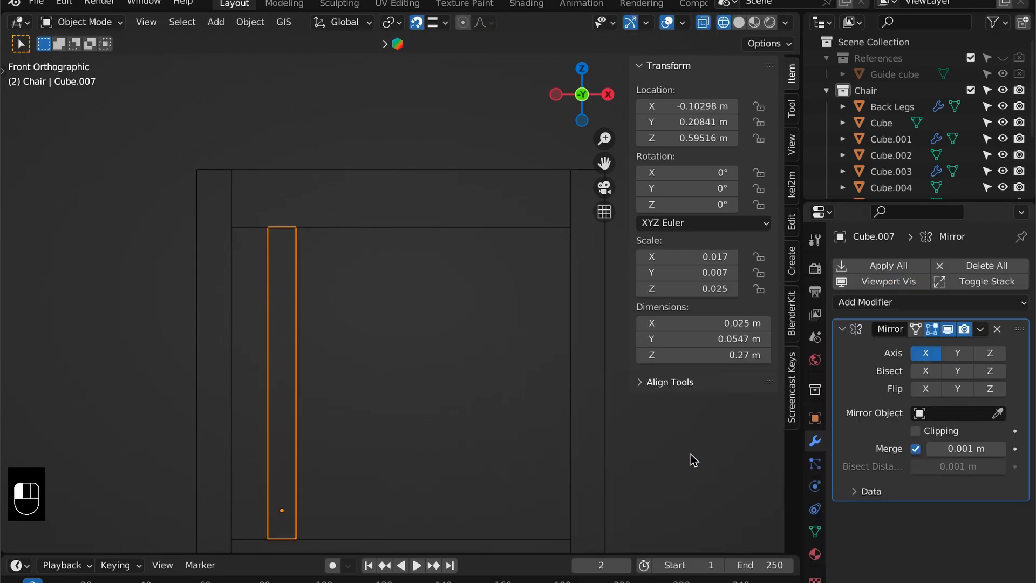
click(520, 170)
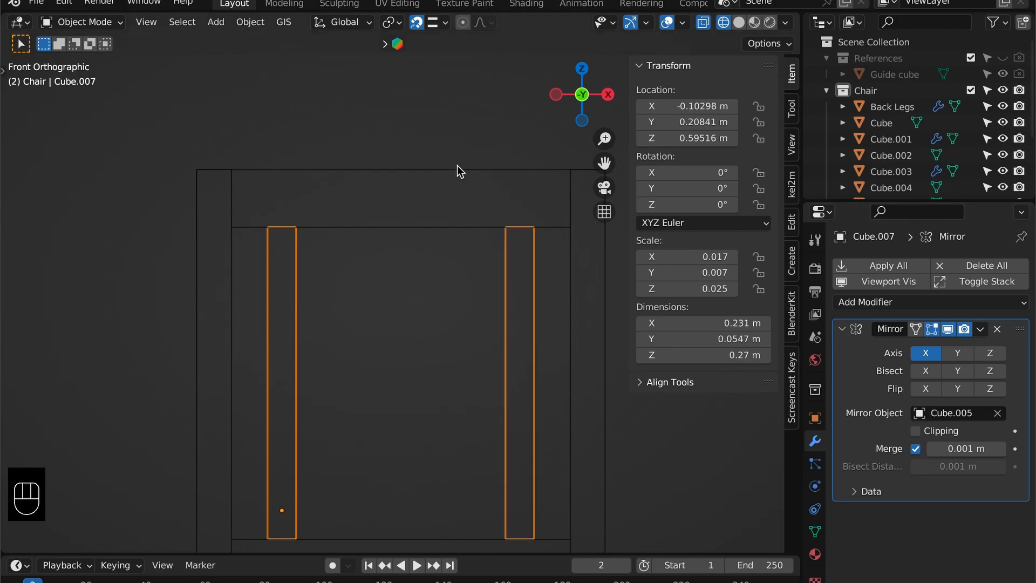
- Duplicate the mirrored slat pair inward along X to about -0.041 m
key(shift+d)
key(x)
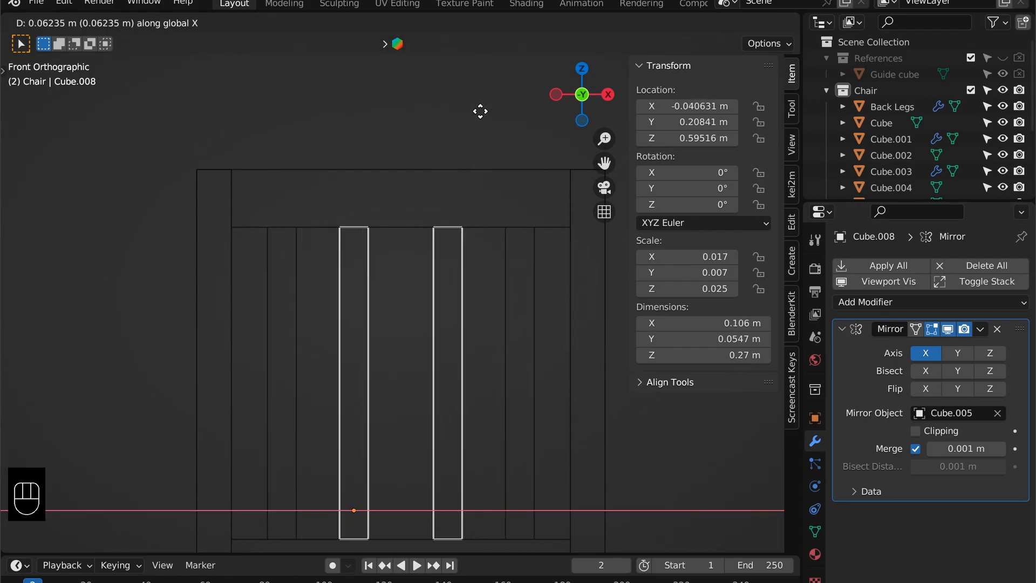
click(481, 111)
- Select both slat pairs and shift them inward together along X, bringing the outer slat to about -0.095 m
shift+click(294, 270)
key(g)
key(x)
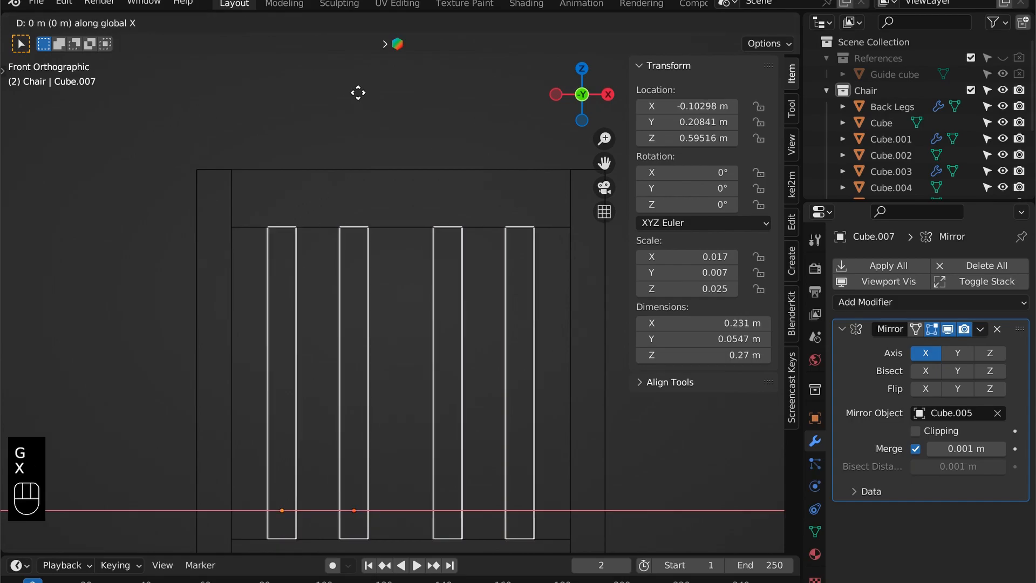
click(407, 115)
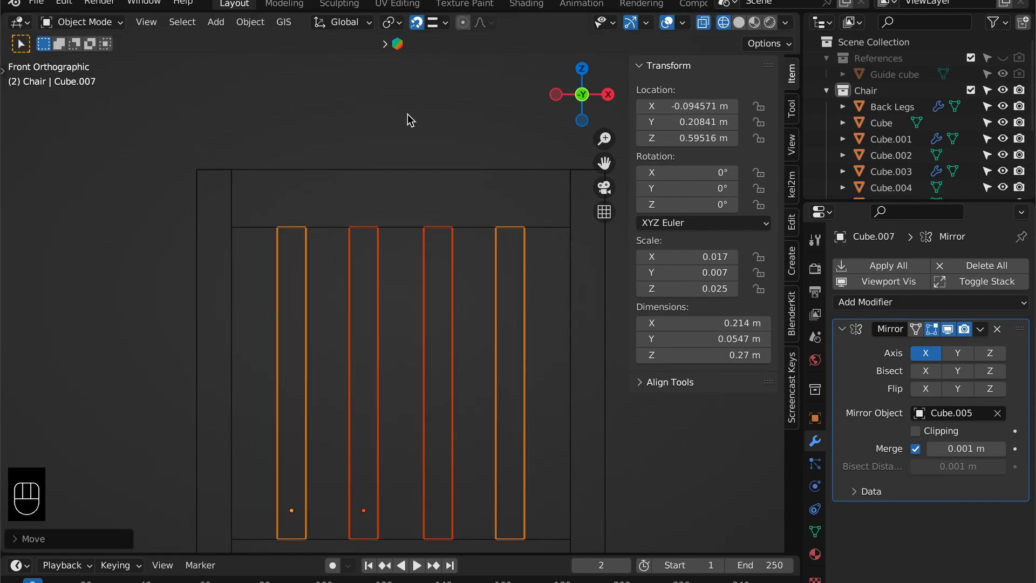
- Save the file and inspect the chair with its shifted slats in solid shading
key(super+s)
scroll(402, 162, down, 5)
key(shift+z)
middle_drag(365, 277, 447, 206)
key(super+s)
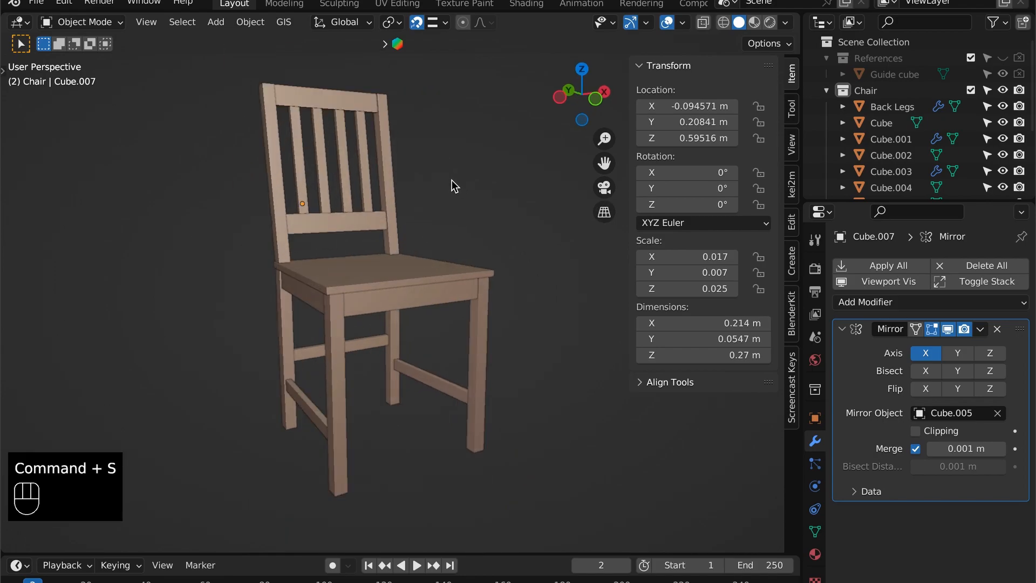
- In the back legs' mesh, move the vertices at the seat underside down to the seat rail's lower edge and save
click(378, 256)
click(453, 241)
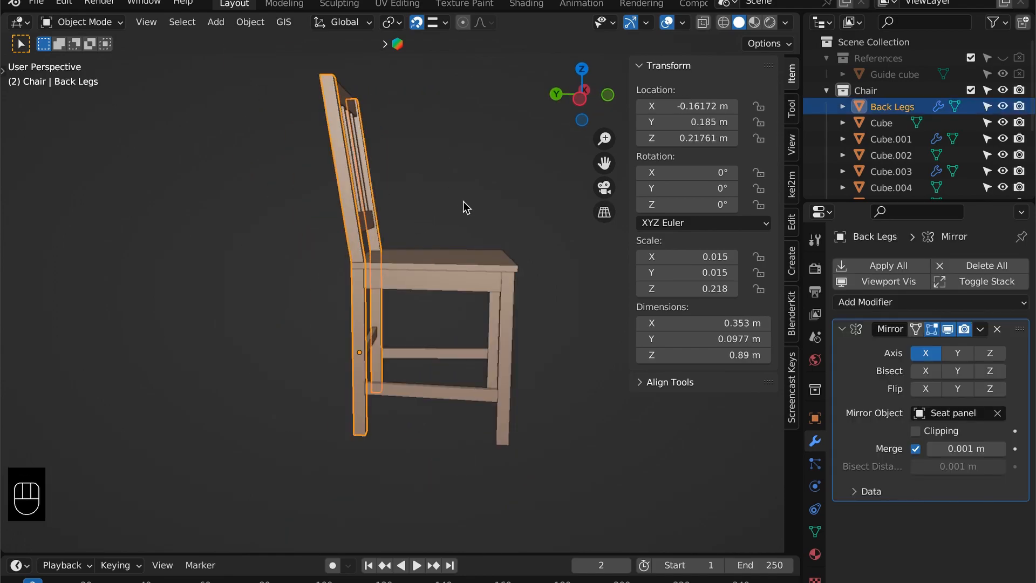
key(grave)
click(342, 206)
key(shift+z)
scroll(400, 230, up, 5)
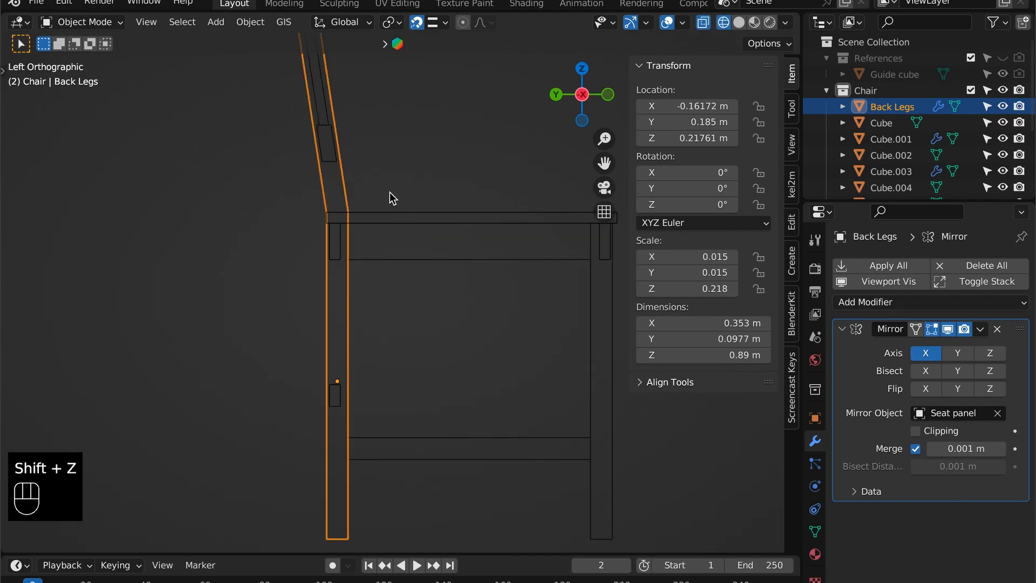
key(Tab)
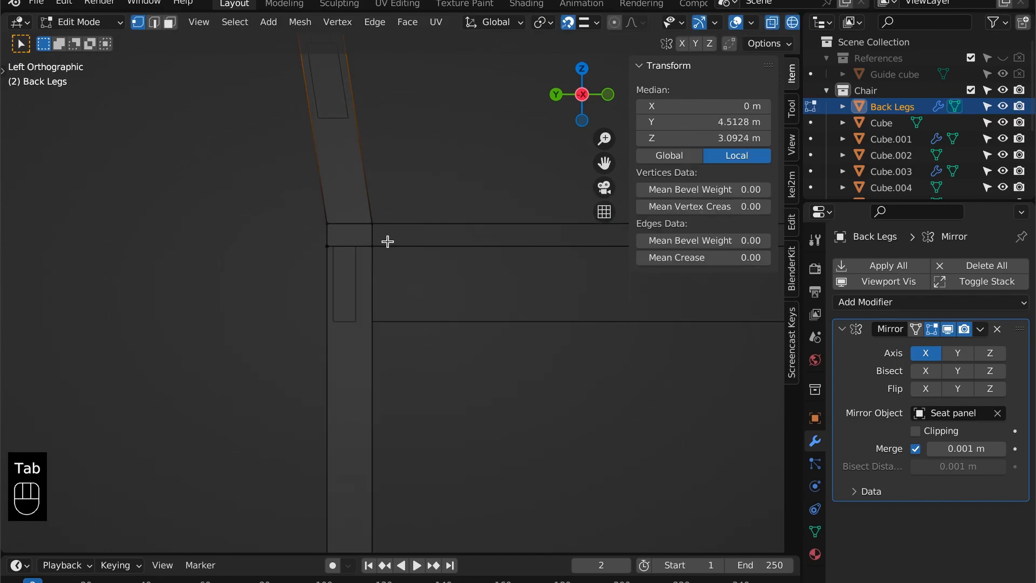
key(1)
drag(413, 269, 306, 240)
key(g)
key(z)
click(431, 312)
key(Tab)
key(super+s)
- Apply the back legs' scale, bevel the edge loops at the seat top and the rail's lower edge, and save
key(super+a)
click(370, 215)
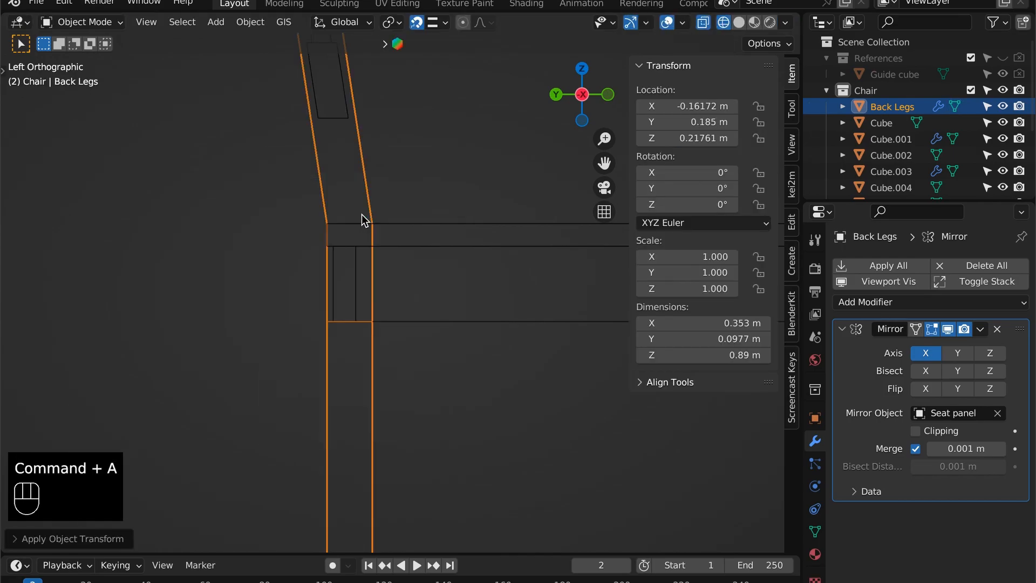
key(Tab)
key(2)
alt+drag(350, 220, 350, 223)
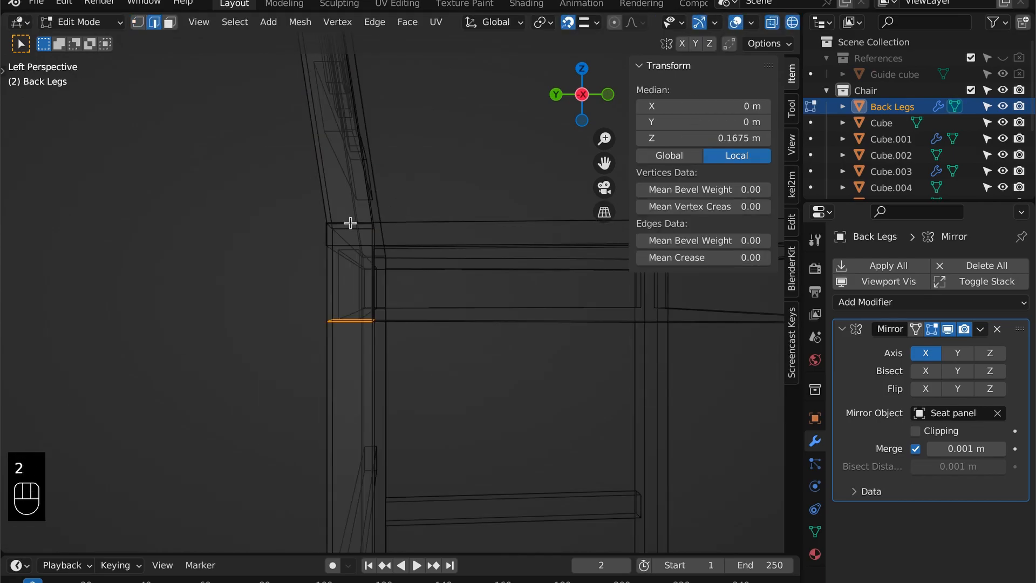
key(grave)
click(246, 222)
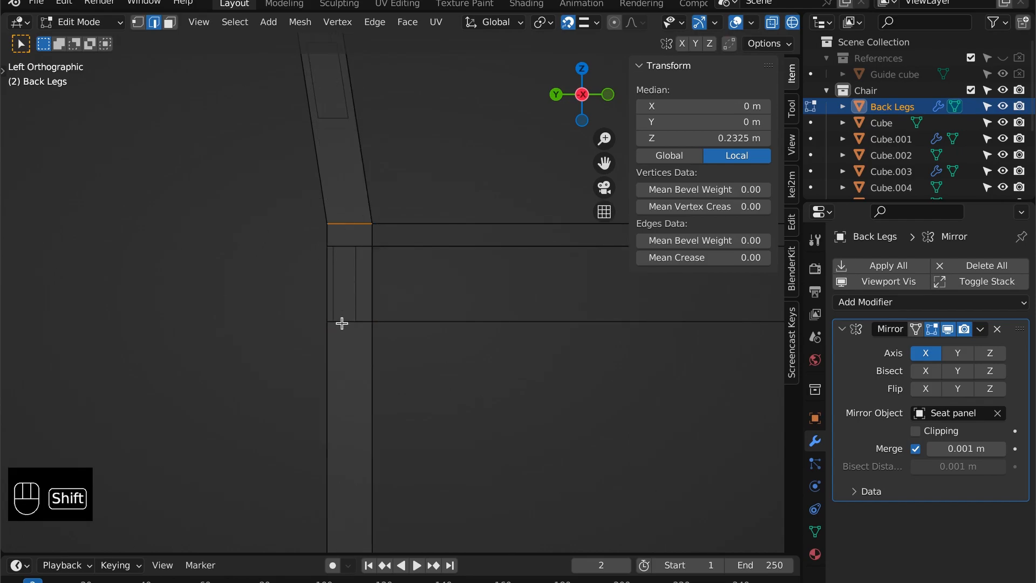
key(super+b)
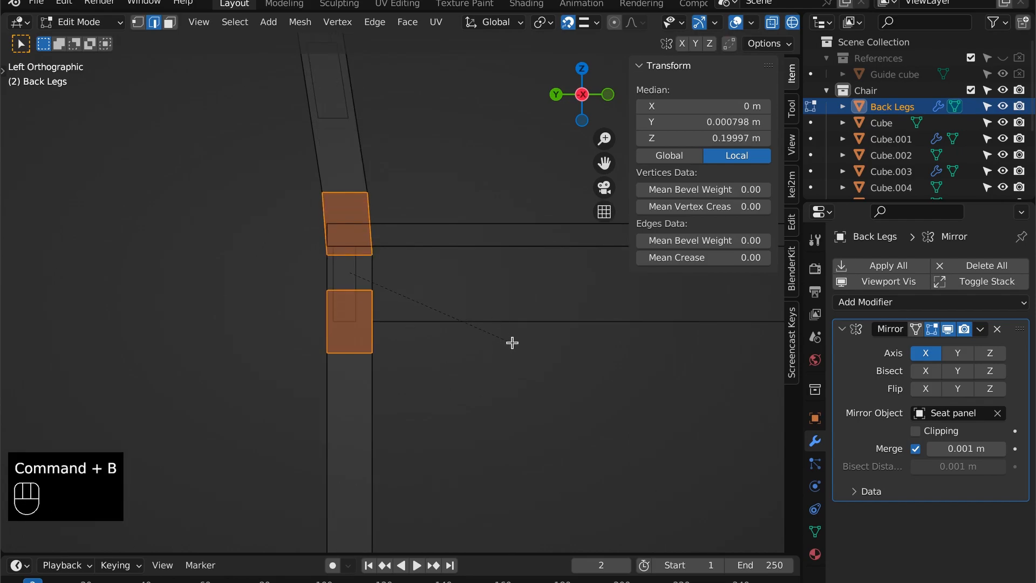
click(512, 343)
key(Tab)
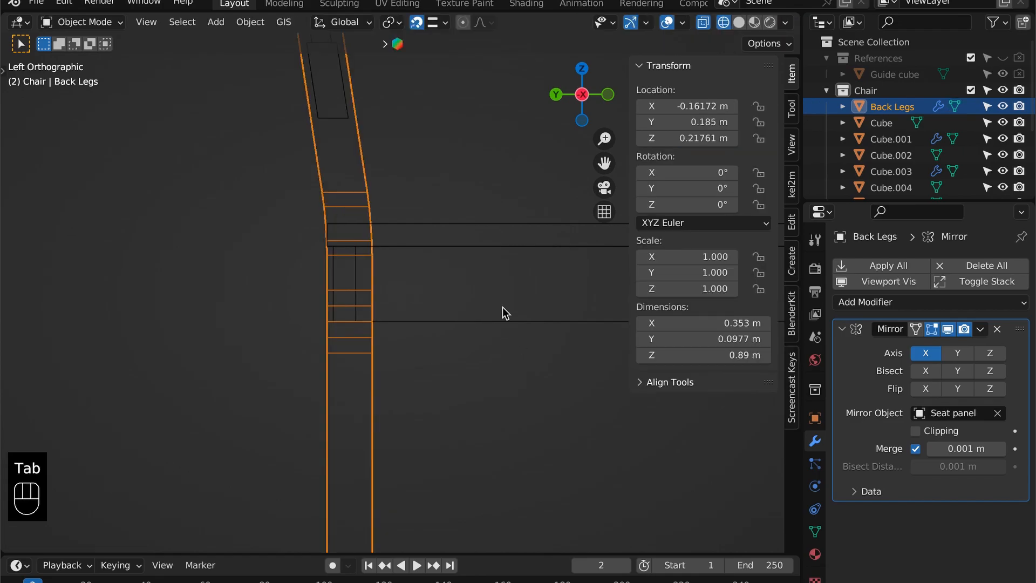
key(super+s)
- Add a loop cut across the seat panel's width close to the front face of the back legs
scroll(444, 226, down, 3)
mouse_move(408, 244)
alt+mouse_down()
mouse_move(388, 248)
mouse_move(396, 252)
alt+mouse_up()
key(shift+z)
alt+shift+drag(506, 193, 479, 219)
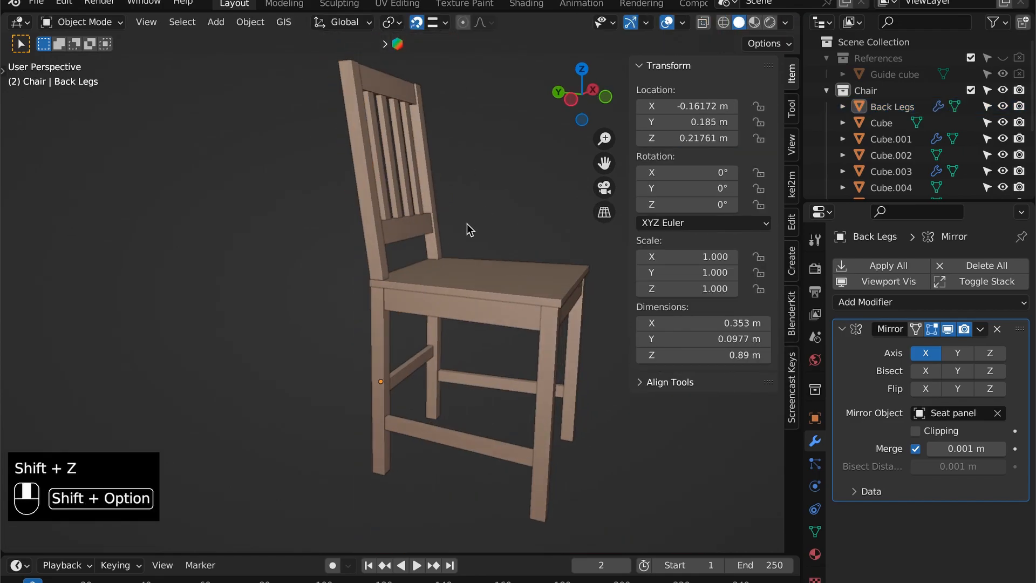
click(399, 274)
scroll(397, 274, up, 5)
key(grave)
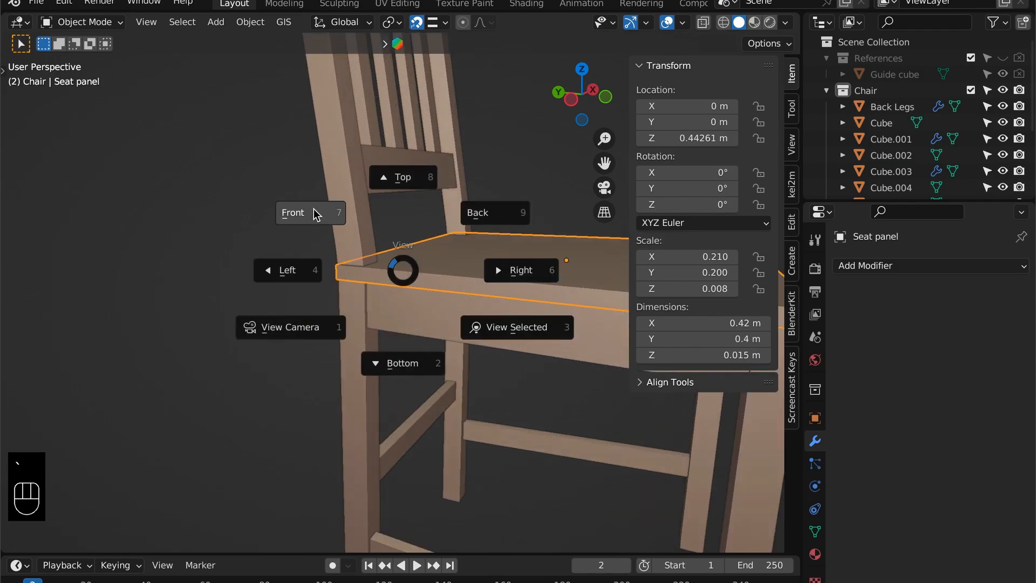
click(298, 266)
key(shift+z)
key(Tab)
key(super+r)
click(349, 260)
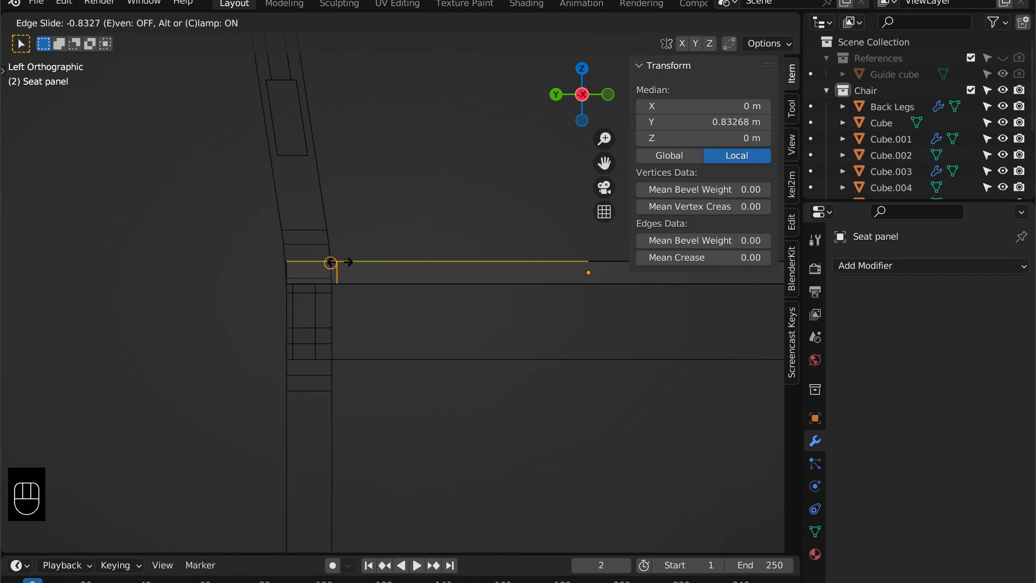
click(336, 307)
- Slide the new seat panel edge loop flush with the front face of the back legs
scroll(323, 208, up, 4)
alt+shift+drag(327, 192, 443, 228)
scroll(475, 206, up, 2)
key(g)
key(g)
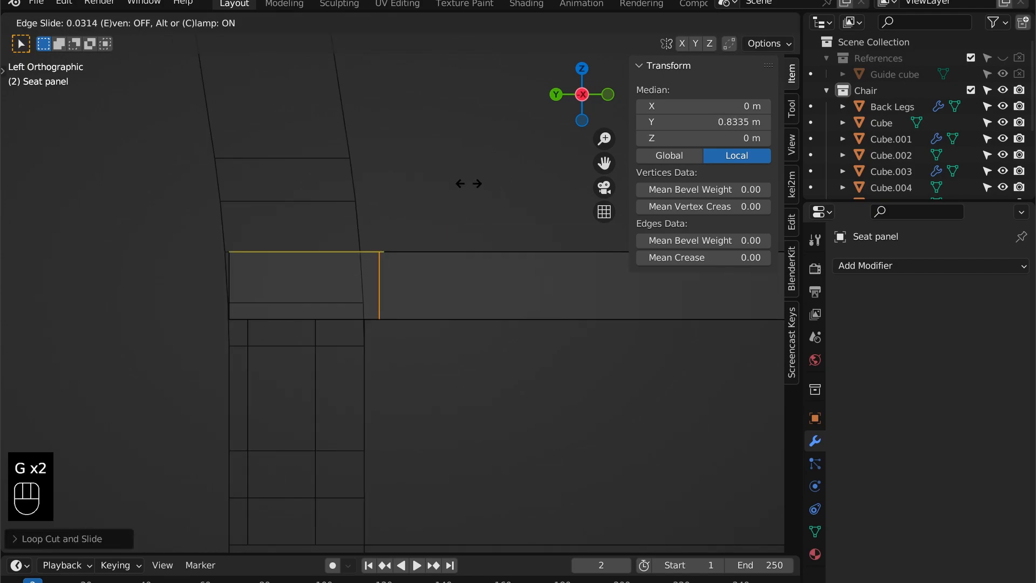
click(402, 193)
- Add two loop cuts running front to back on the seat panel, aligned with the inner faces of the back legs
key(grave)
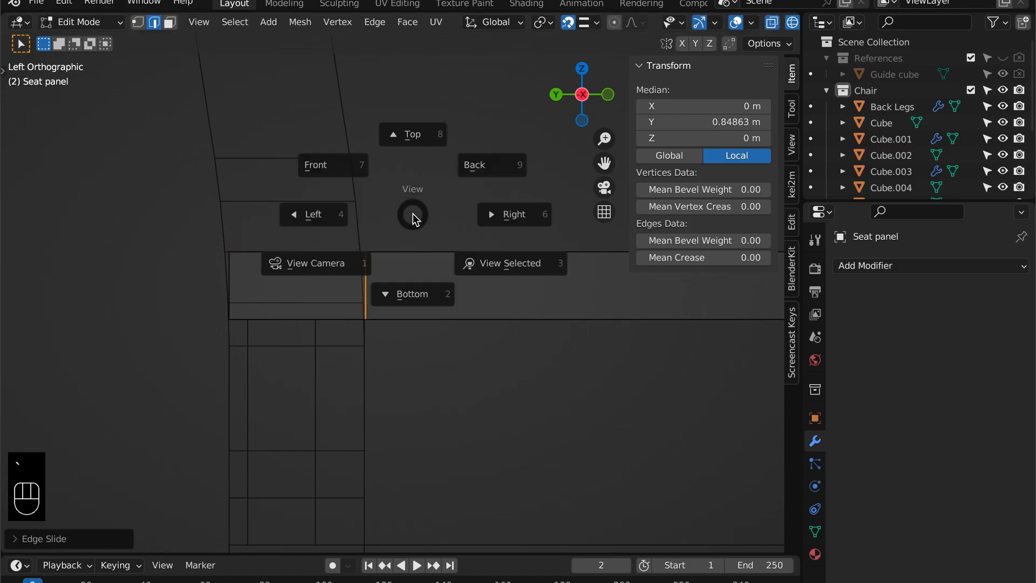
key(super+r)
click(580, 260)
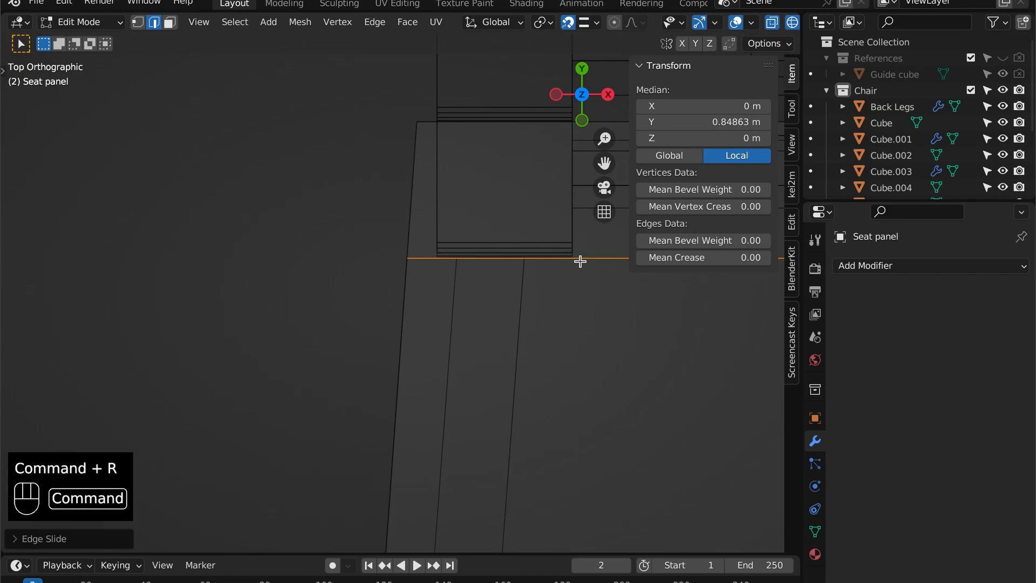
click(580, 262)
scroll(537, 277, down, 4)
alt+shift+drag(537, 276, 297, 248)
alt+shift+drag(563, 244, 404, 243)
key(super+r)
click(501, 245)
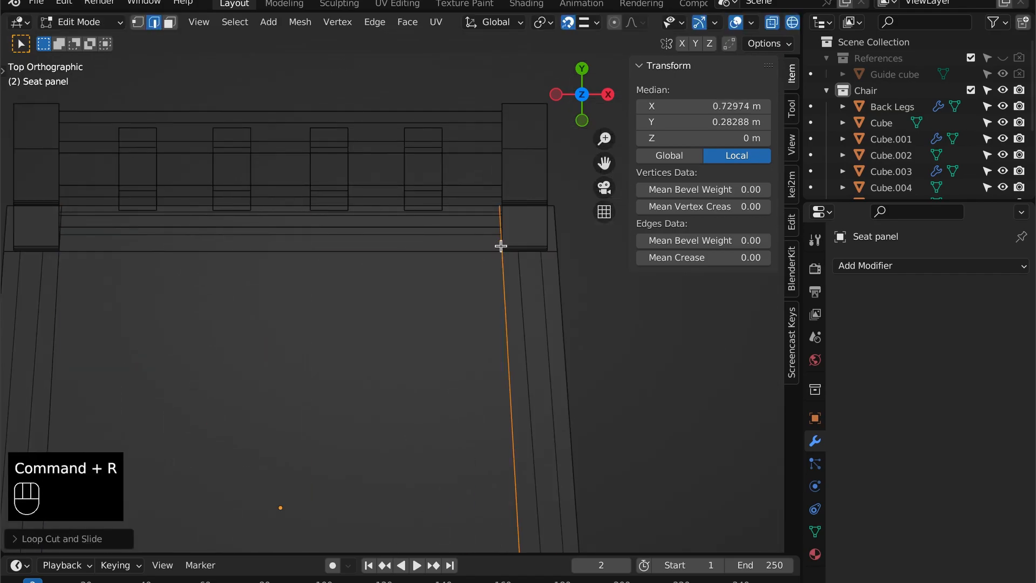
- Delete the faces of both rear seat panel corners where the back legs pass through
key(3)
click(570, 237)
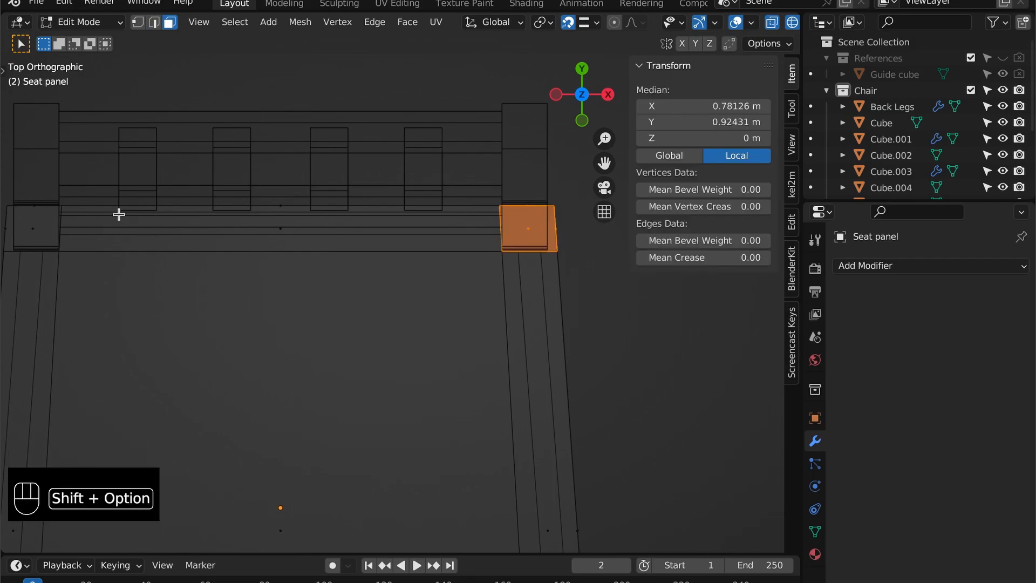
alt+shift+drag(118, 213, 226, 218)
shift+click(144, 230)
key(x)
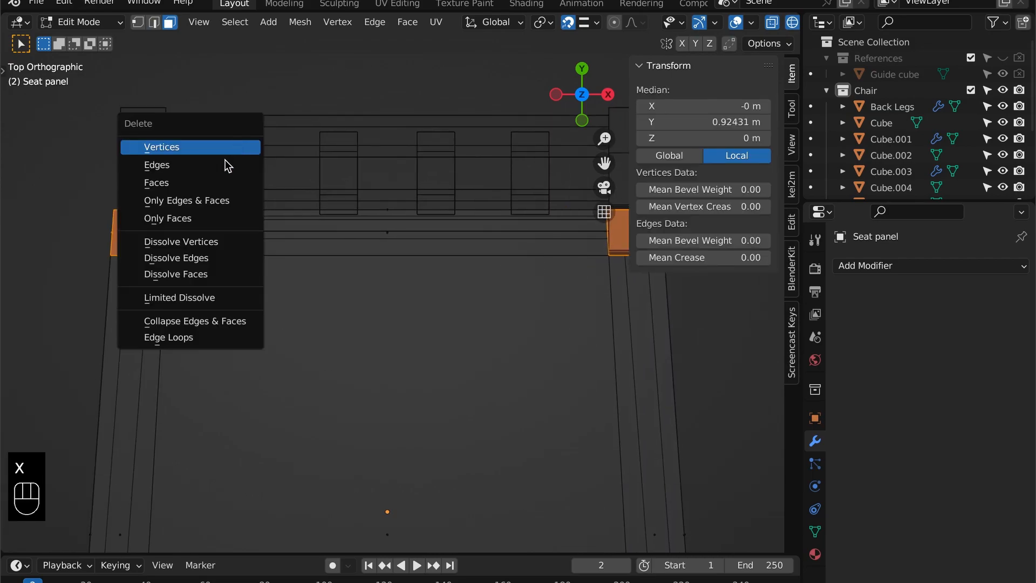
click(205, 182)
- Fill the open sides of both rear corner notches in the seat panel and save the file
click(139, 258)
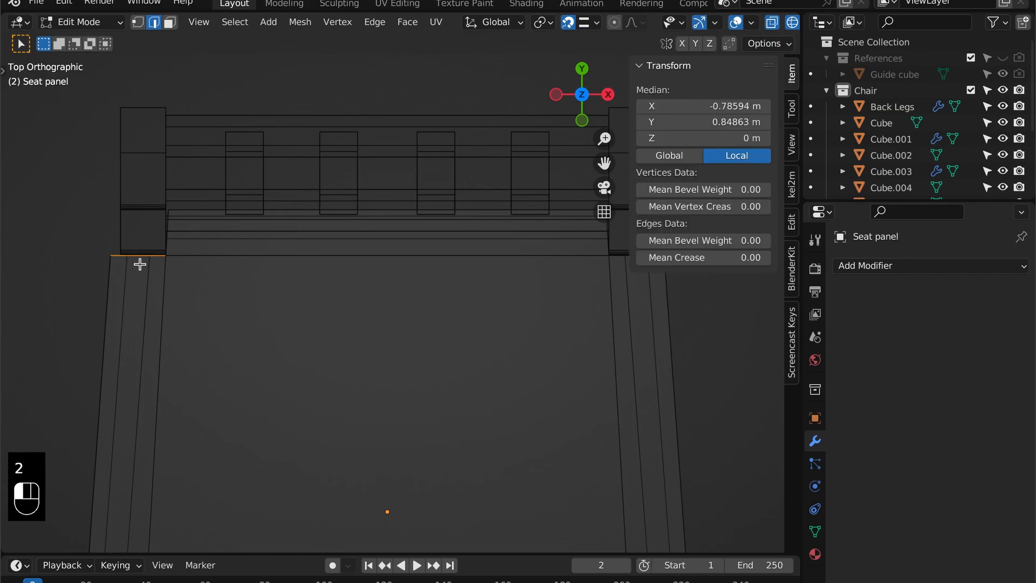
alt+shift+drag(567, 236, 527, 235)
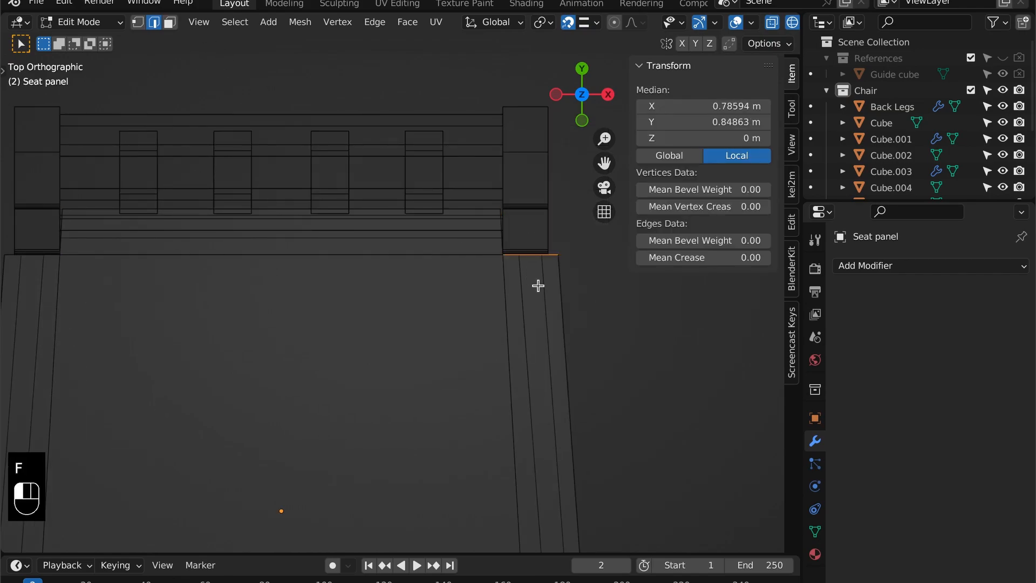
key(shift+z)
key(Tab)
alt+drag(423, 208, 397, 245)
key(super+5)
key(super+s)
scroll(404, 232, down, 3)
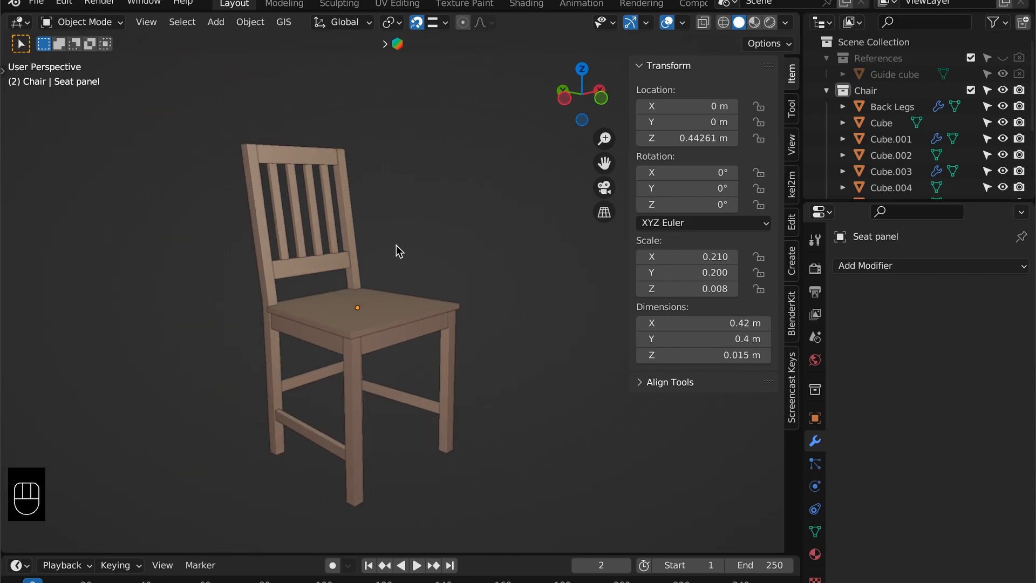
- Select both backrest rails and the outer slat pair, ready to move in left view
key(grave)
click(243, 220)
alt+shift+drag(281, 189, 374, 239)
scroll(374, 238, up, 4)
key(shift+z)
click(370, 427)
shift+click(363, 393)
shift+click(335, 194)
key(grave)
click(343, 189)
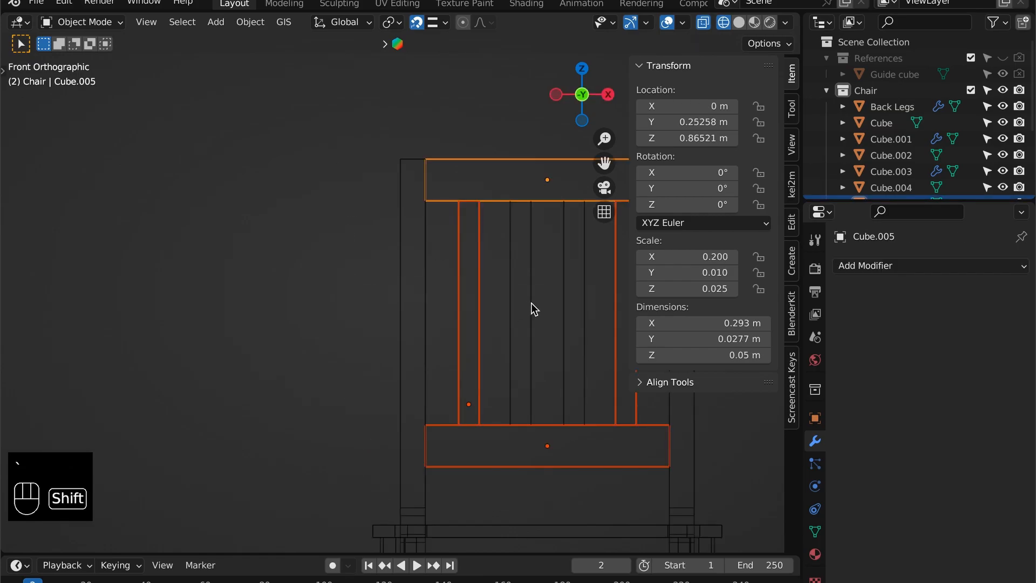
shift+click(531, 302)
alt+shift+drag(458, 285, 350, 260)
key(grave)
click(270, 260)
alt+shift+drag(443, 398, 416, 401)
scroll(416, 401, up, 8)
alt+shift+drag(434, 468, 436, 187)
- Try to move the selected rails and slats down along the slope of the back legs
key(g)
key(g)
key(Escape)
key(super+z)
key(g)
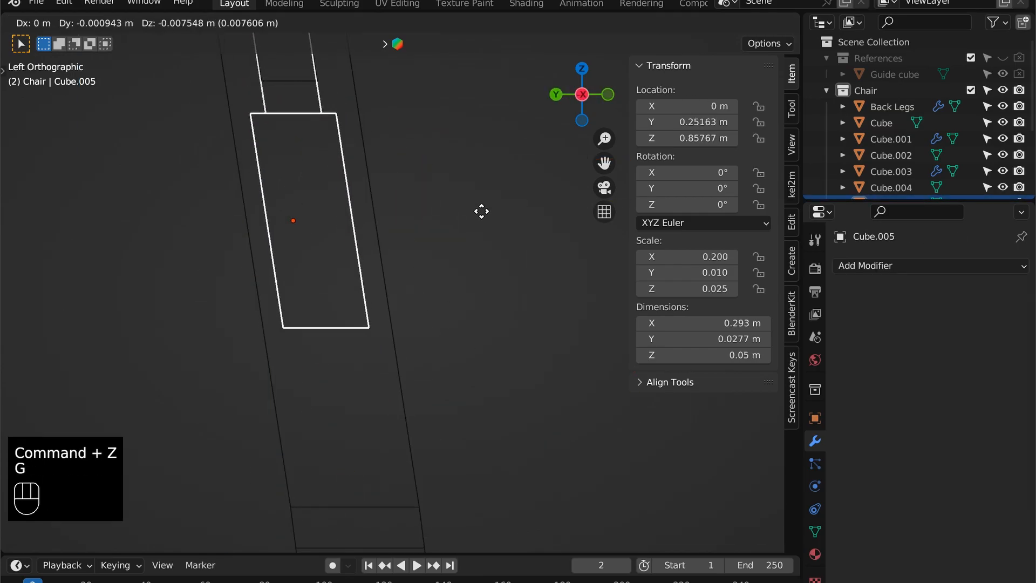
click(490, 254)
key(super+z)
- Add the inner slat pair to the selected backrest parts and return to left view
key(grave)
click(363, 147)
scroll(500, 222, down, 8)
alt+shift+drag(529, 176, 431, 209)
shift+click(434, 203)
key(z)
key(Escape)
key(grave)
click(350, 144)
key(grave)
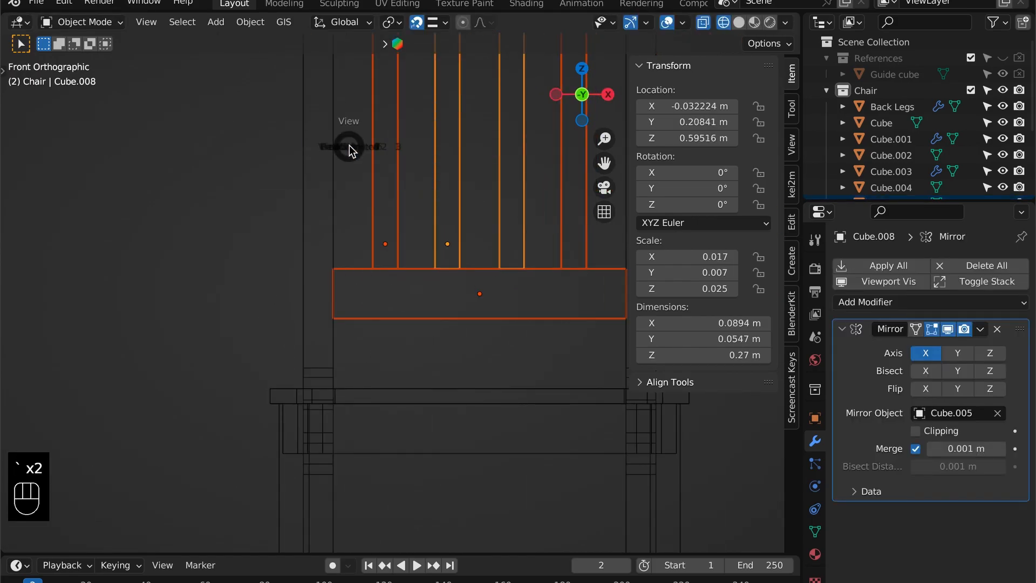
click(303, 146)
- Move the selected rails and slats down about 15 mm, following the tilt of the back legs
scroll(457, 276, up, 5)
alt+shift+drag(445, 264, 395, 184)
key(g)
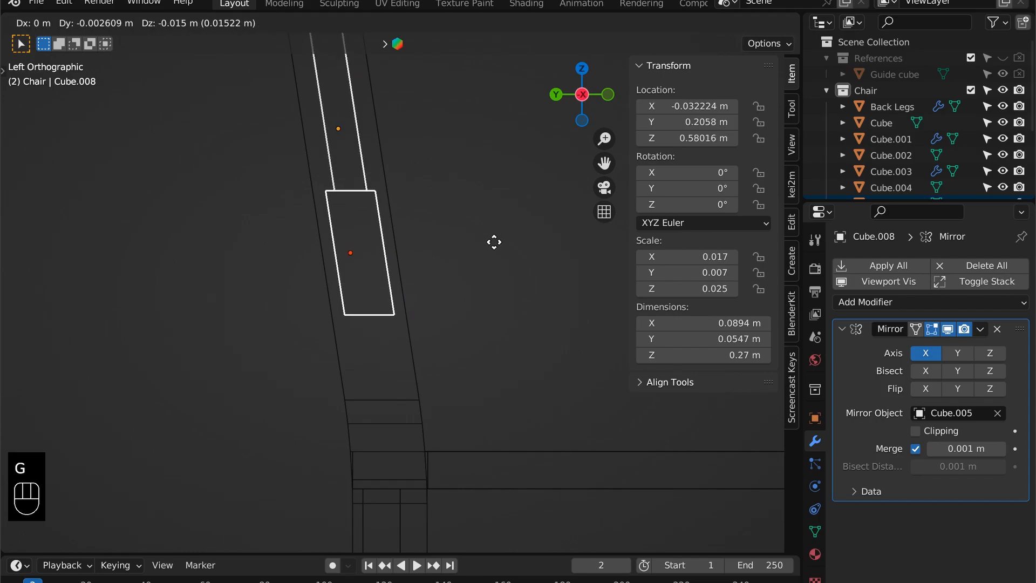
click(493, 242)
- Nudge the backrest rails and slats along Y to centre them within the back legs' thickness and save
scroll(412, 218, down, 5)
alt+shift+drag(400, 148, 467, 480)
scroll(418, 327, up, 5)
scroll(461, 378, up, 3)
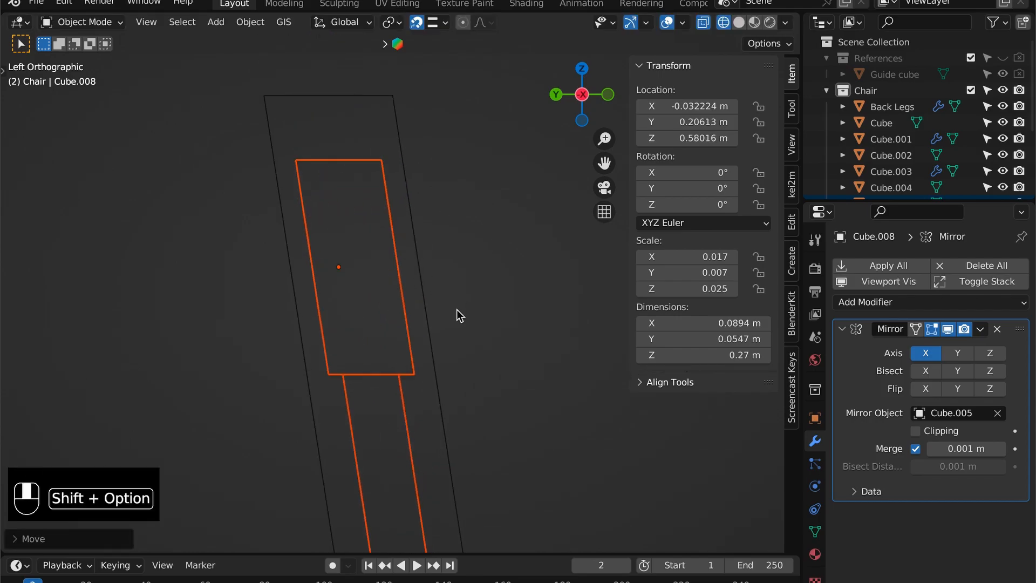
key(g)
key(y)
click(494, 251)
scroll(474, 259, down, 4)
key(shift+z)
mouse_move(482, 286)
alt+mouse_down()
mouse_move(523, 329)
mouse_move(419, 266)
mouse_move(446, 243)
alt+mouse_up()
key(super+s)
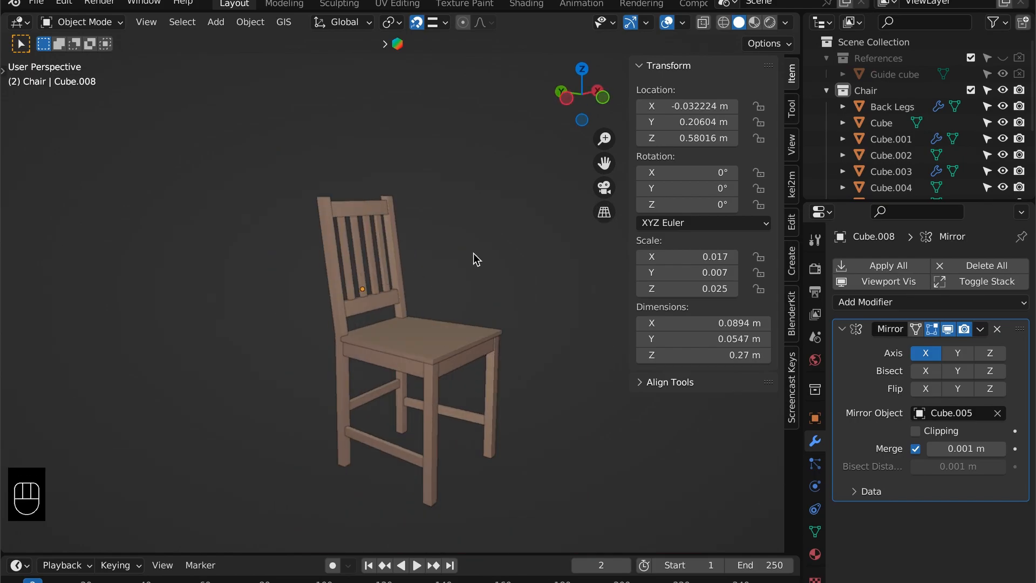
alt+drag(474, 245, 486, 260)
alt+shift+drag(486, 260, 452, 244)
key(super+s)
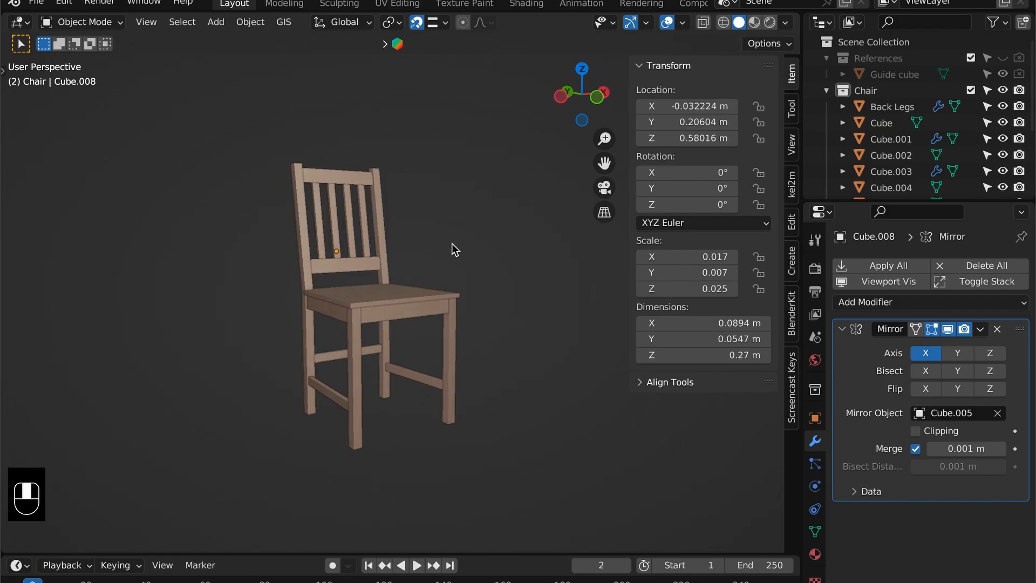
- Duplicate the front seat rail straight down along Z to about 0.333 m
click(414, 310)
key(grave)
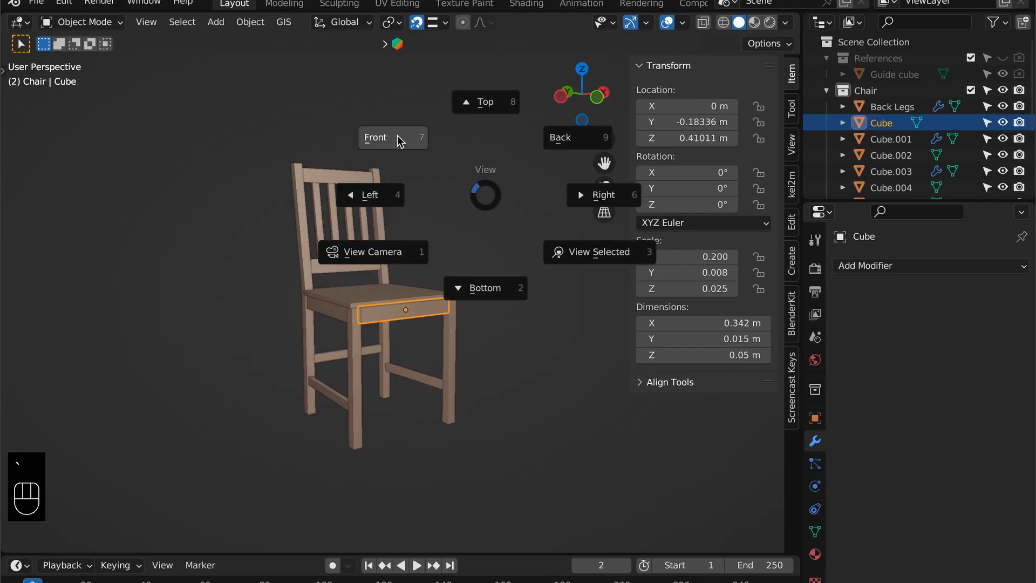
click(372, 193)
scroll(502, 261, up, 2)
alt+shift+drag(502, 261, 427, 202)
key(shift+z)
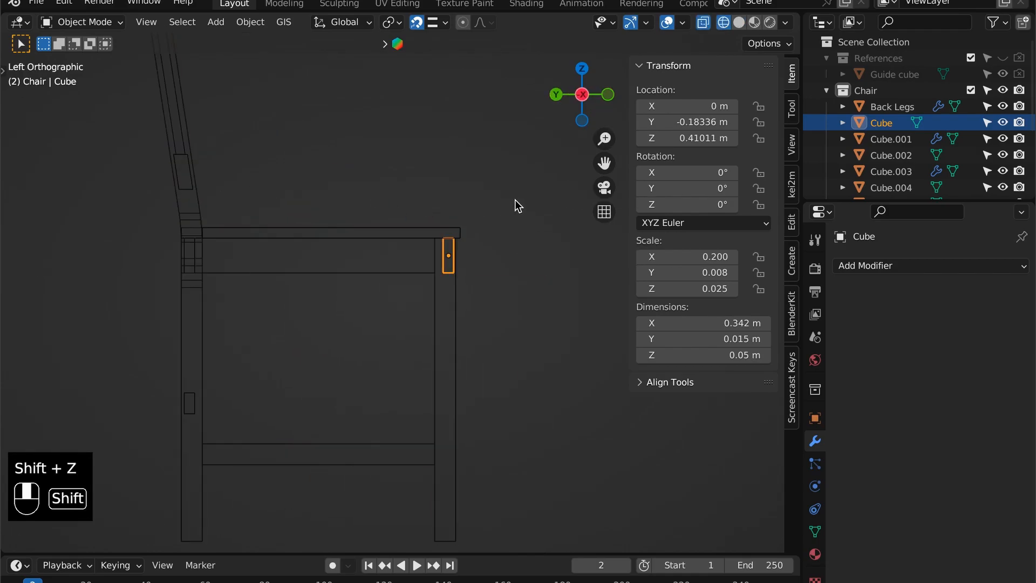
key(shift+d)
key(z)
click(514, 254)
- Set the duplicated front rail's height to 30 mm, lower it to Z about 0.313 m and save
click(709, 354)
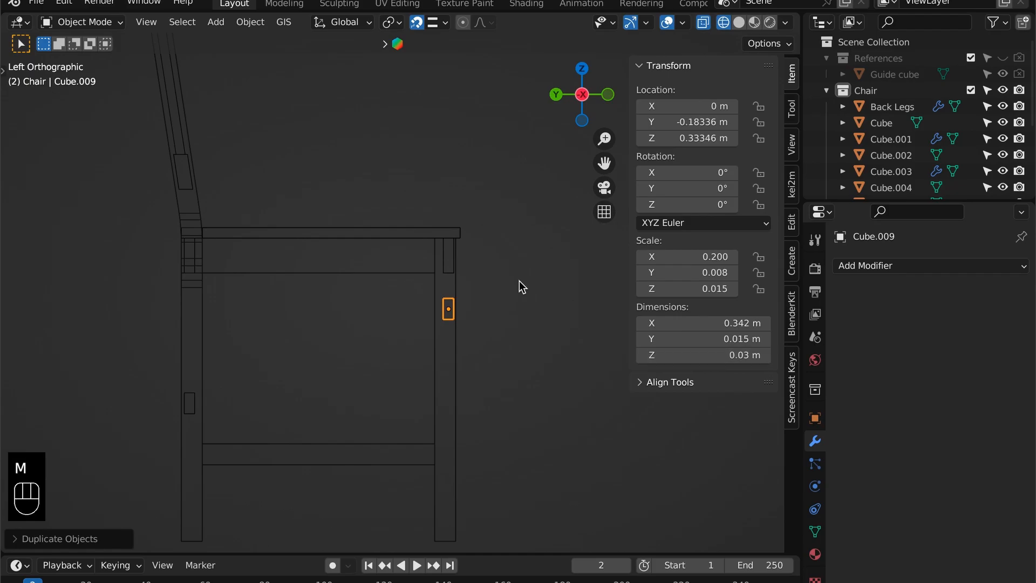
key(g)
key(z)
click(525, 296)
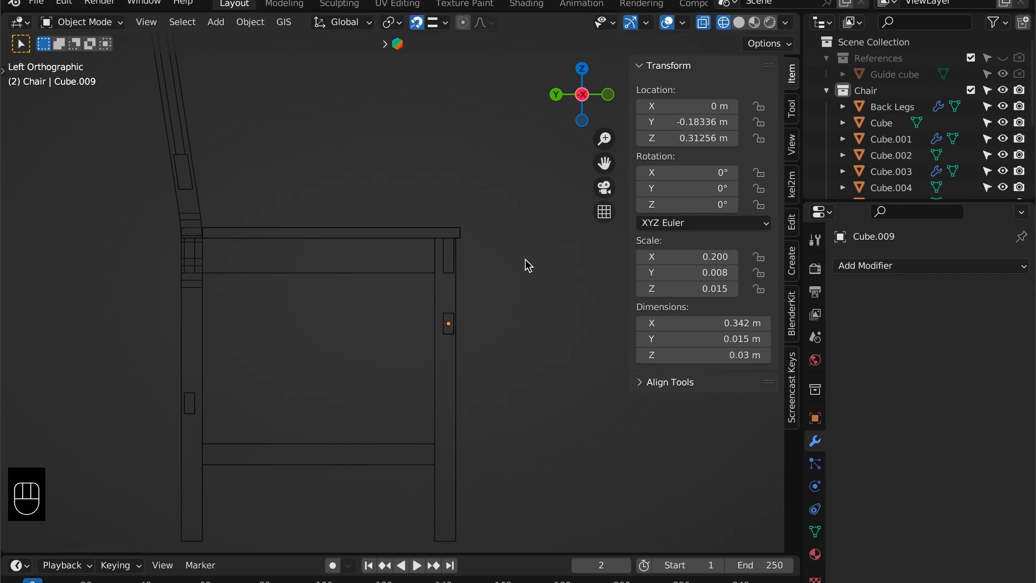
key(super+s)
mouse_move(527, 261)
middle_down()
mouse_move(469, 286)
mouse_move(479, 252)
mouse_move(417, 255)
mouse_move(468, 265)
mouse_move(467, 193)
mouse_move(436, 215)
mouse_move(192, 113)
middle_up()
key(shift+z)
key(super+s)
- Select the Back Legs object and apply its scale
click(209, 126)
key(grave)
click(345, 155)
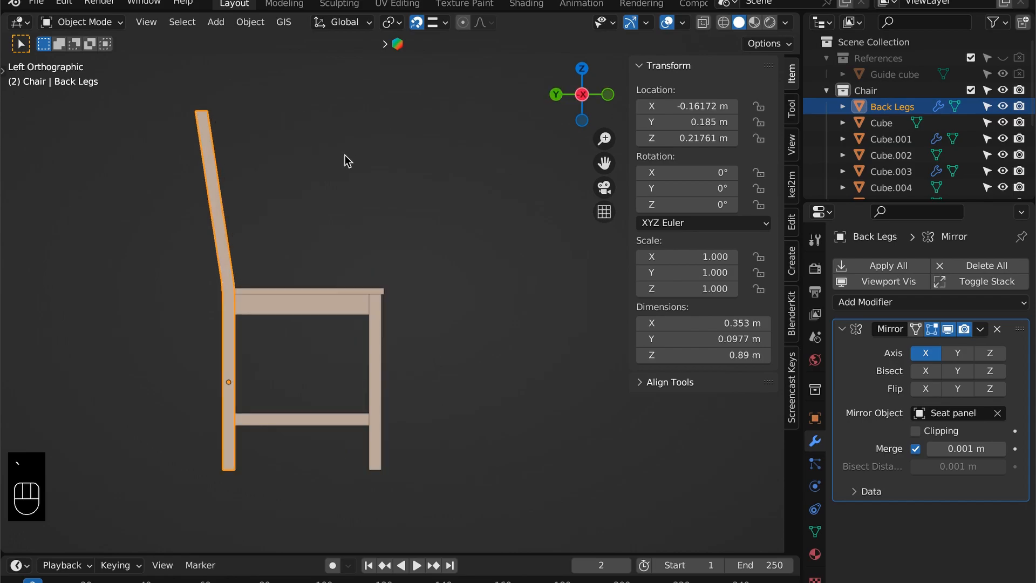
shift+middle_drag(239, 138, 332, 189)
scroll(332, 189, up, 3)
shift+middle_drag(267, 73, 390, 142)
scroll(390, 142, up, 2)
key(shift+z)
scroll(391, 141, up, 4)
shift+middle_drag(305, 79, 371, 224)
scroll(337, 141, up, 2)
key(Tab)
key(Tab)
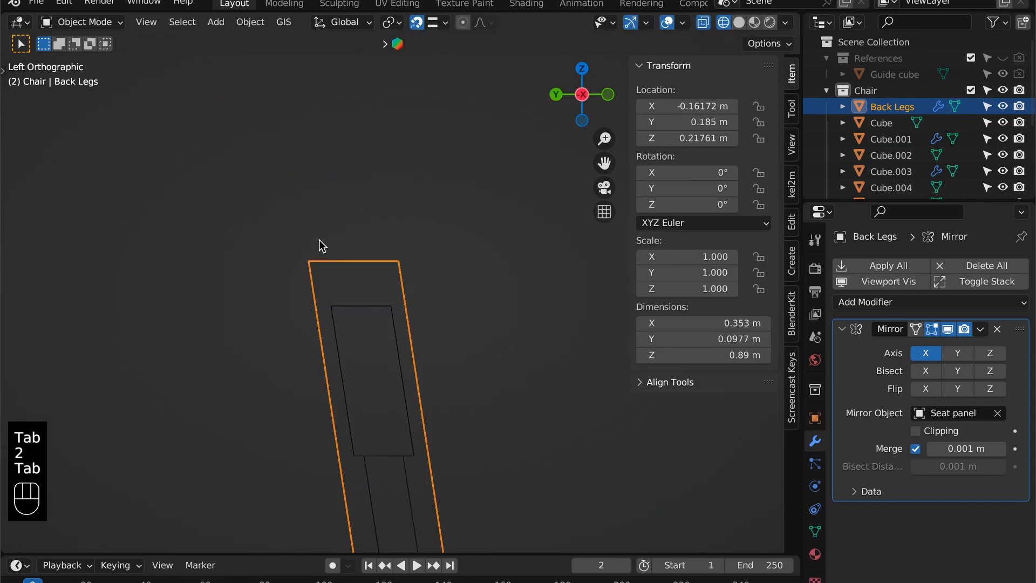
key(super+a)
click(338, 257)
- Round the front and rear top corners of the back legs with a multi-segment bevel and save the file
key(Tab)
key(2)
drag(301, 250, 325, 268)
shift+drag(388, 249, 411, 270)
key(super+b)
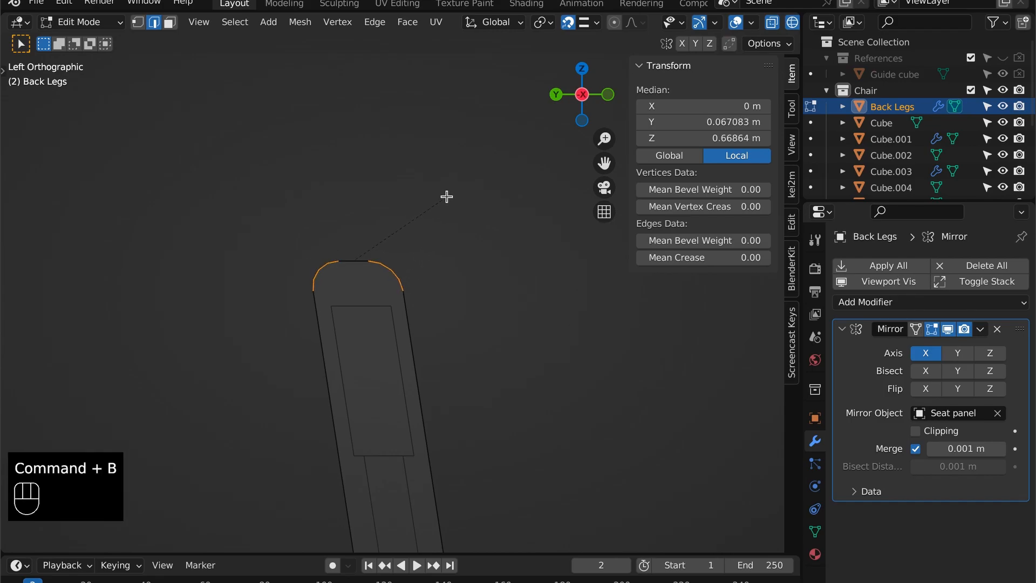
key(Tab)
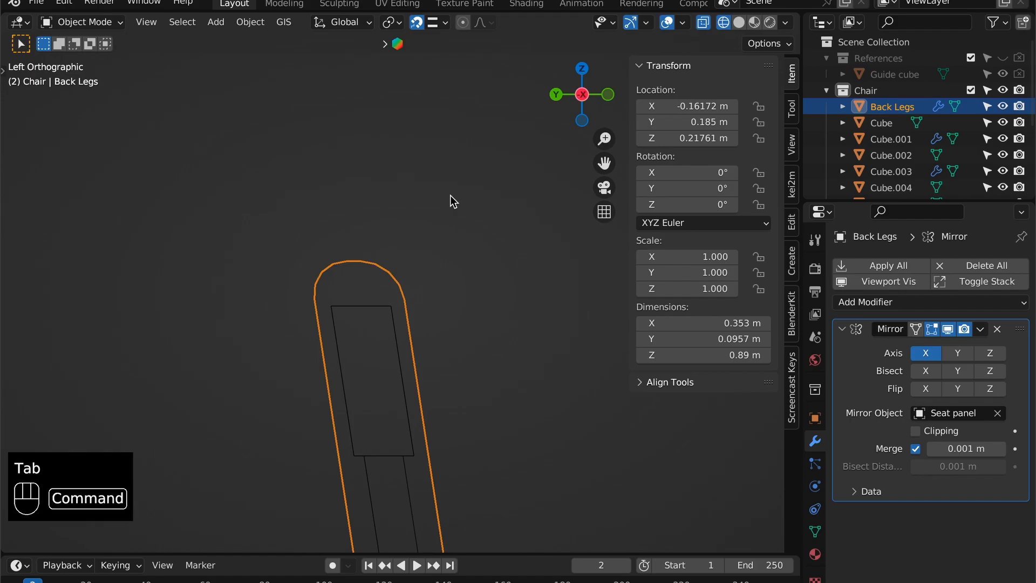
key(super+s)
- Inspect the whole chair in solid shading from an angled view and save the file
key(shift+z)
mouse_move(467, 289)
middle_down()
mouse_move(422, 300)
mouse_move(342, 237)
mouse_move(390, 290)
mouse_move(448, 290)
middle_up()
scroll(429, 260, up, 2)
alt+shift+drag(448, 290, 456, 228)
key(super+s)
scroll(457, 253, down, 1)
key(super+s)
key(super+s)
alt+drag(439, 239, 416, 242)
- Duplicate the Chair collection and hide the original, keeping the copy's parts listed in an enlarged outliner
click(826, 90)
right_click(862, 92)
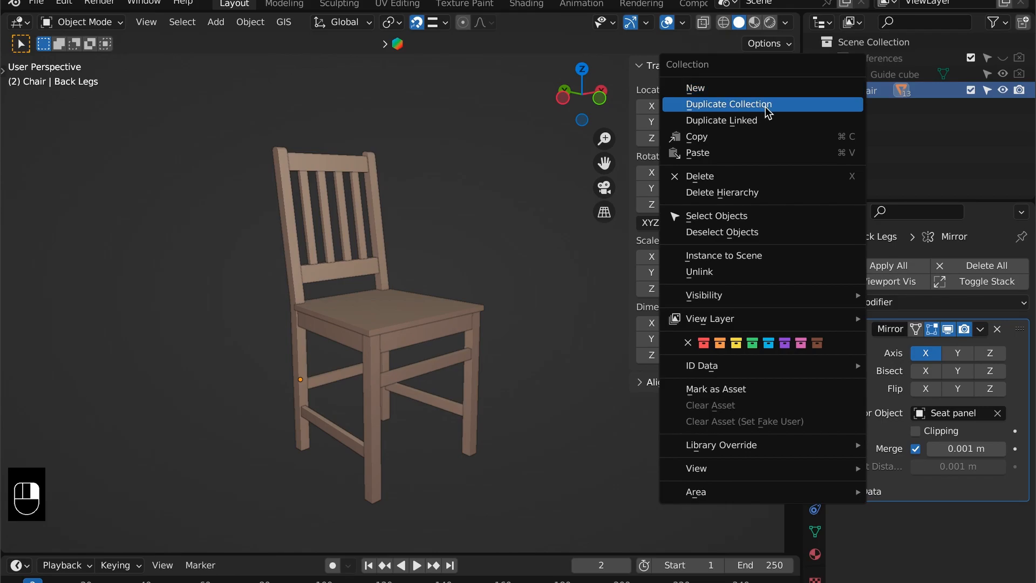
click(740, 104)
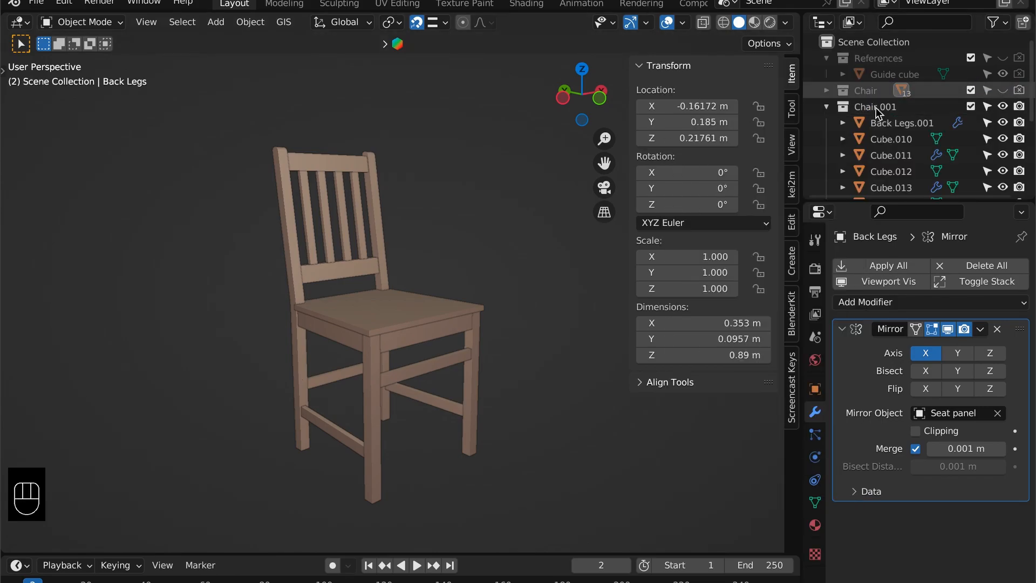
drag(849, 202, 849, 273)
alt+shift+drag(363, 265, 426, 210)
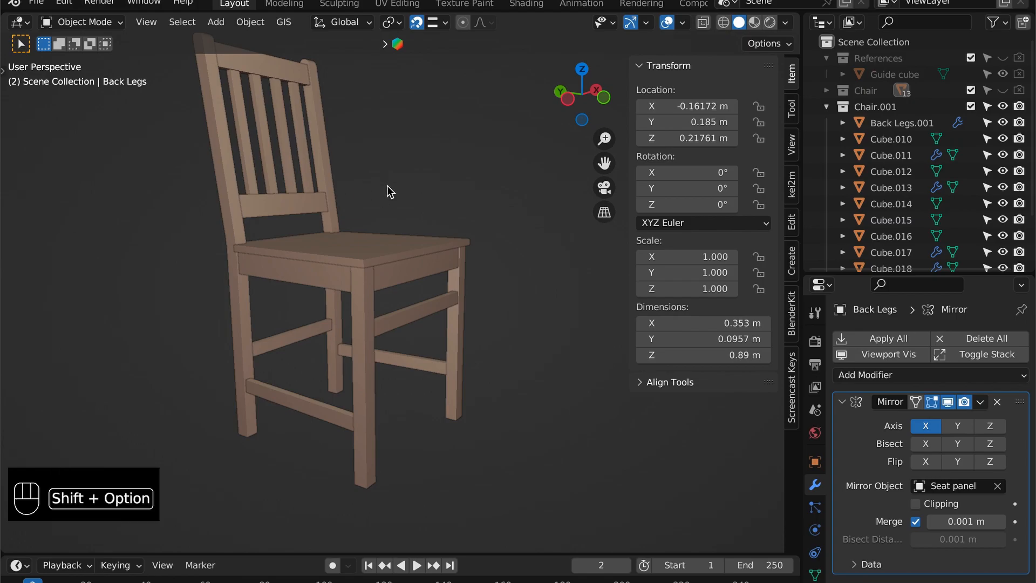
alt+shift+drag(386, 185, 359, 209)
- Save the file, select every part of the duplicated chair and apply the scale
click(325, 217)
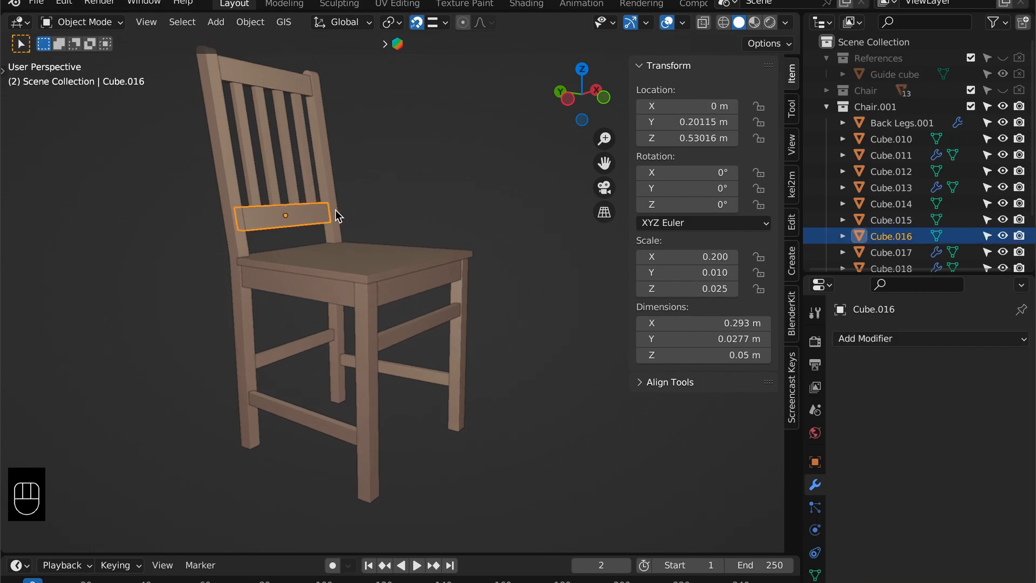
key(super+s)
key(a)
key(super+a)
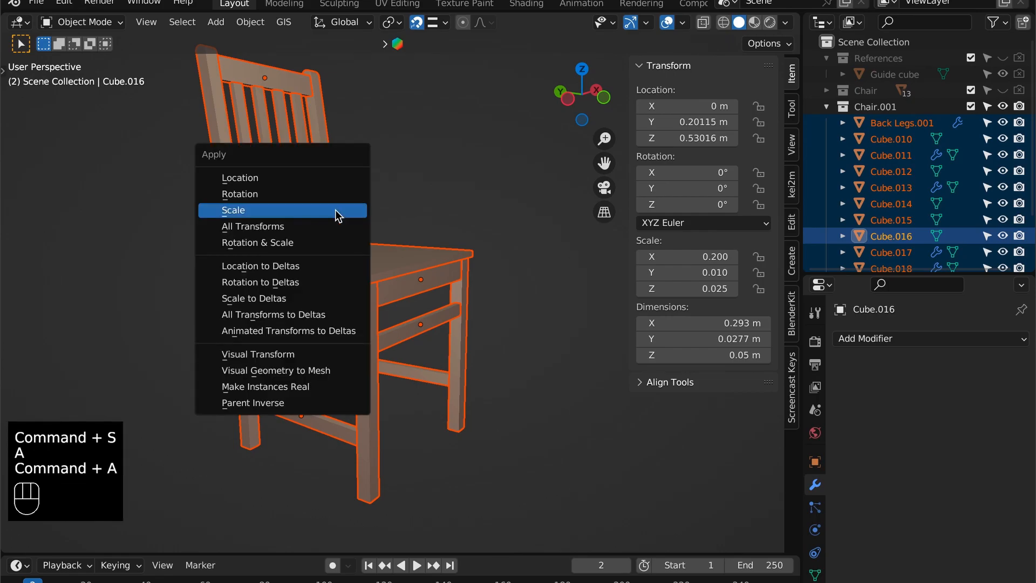
click(338, 215)
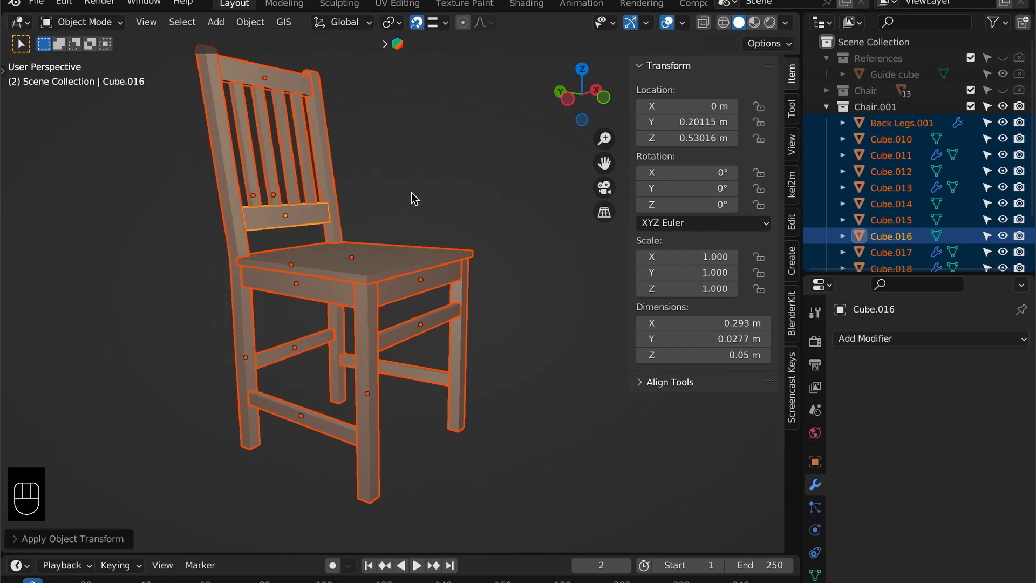
- Select all edges of every chair part in Edit Mode, shown from the front in wireframe
key(Tab)
key(a)
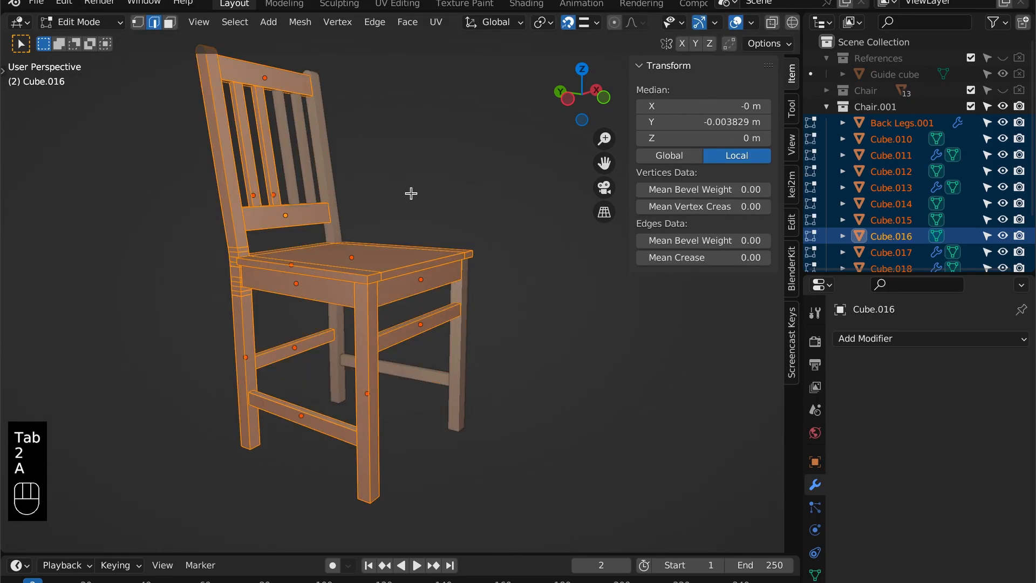
shift+middle_drag(342, 254, 347, 157)
key(grave)
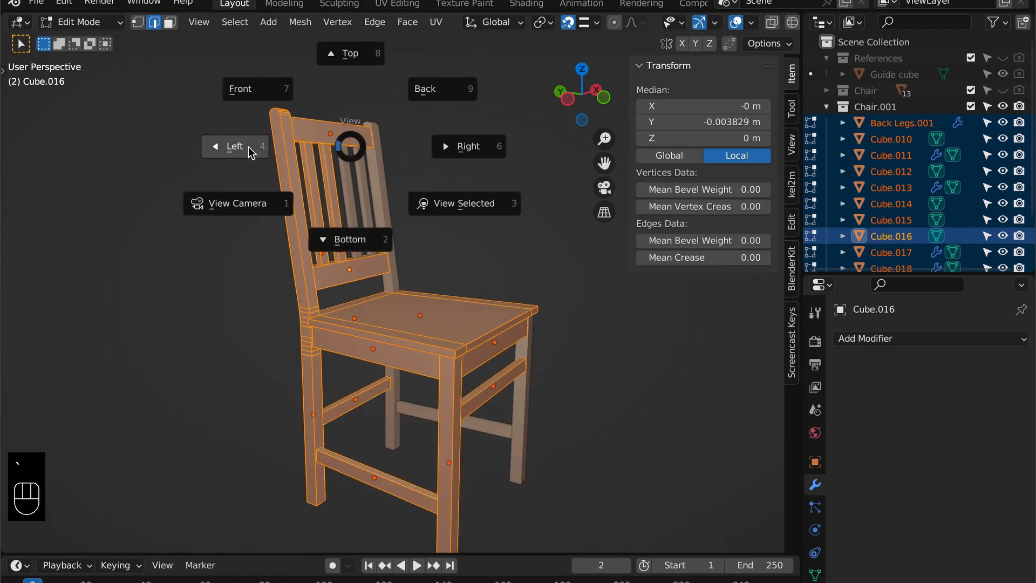
click(258, 89)
key(shift+z)
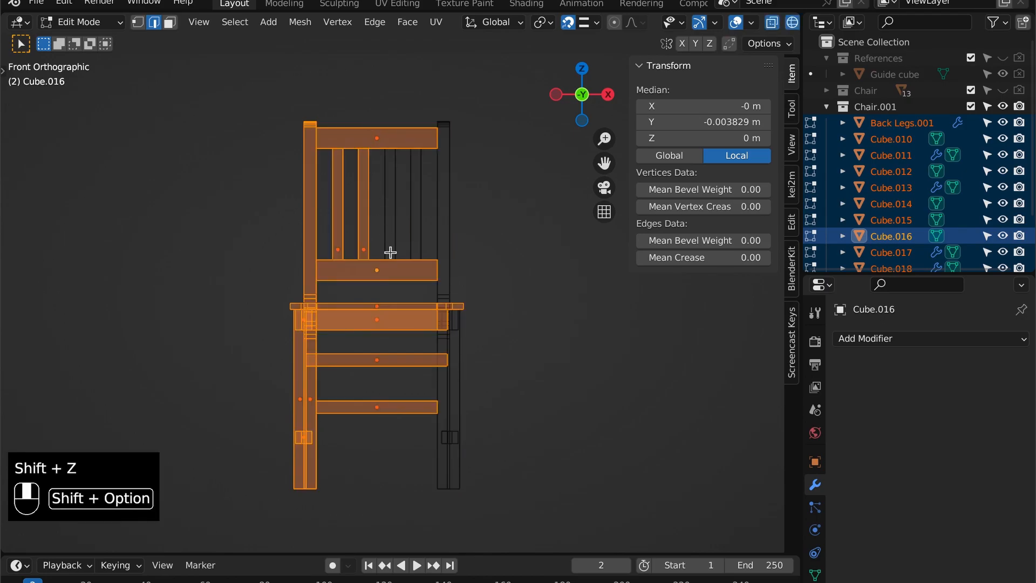
- Deselect the rounded edges at the top of the back legs
shift+middle_drag(389, 250, 320, 260)
scroll(319, 260, up, 7)
shift+middle_drag(247, 178, 384, 257)
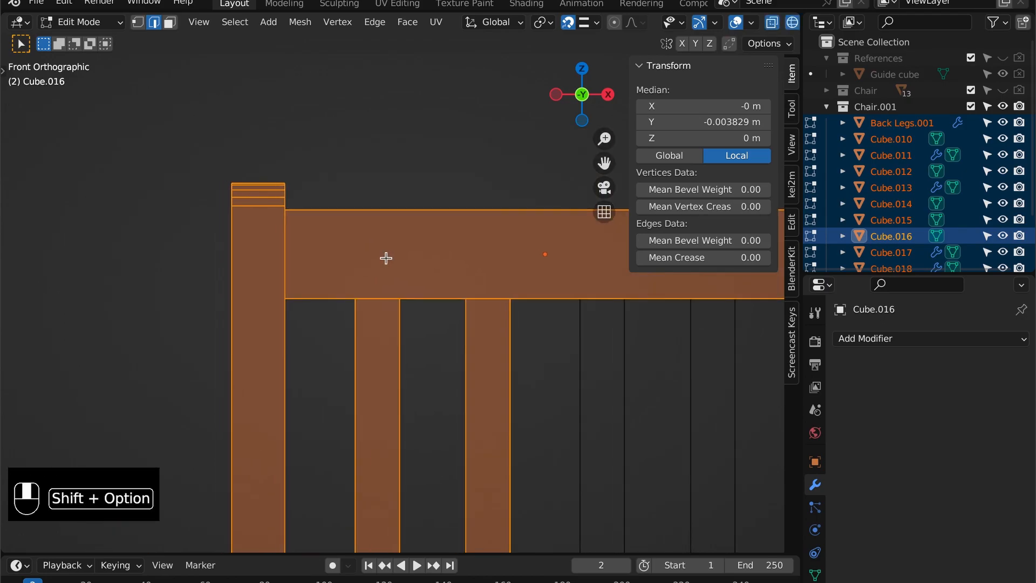
middle_drag(253, 145, 267, 215)
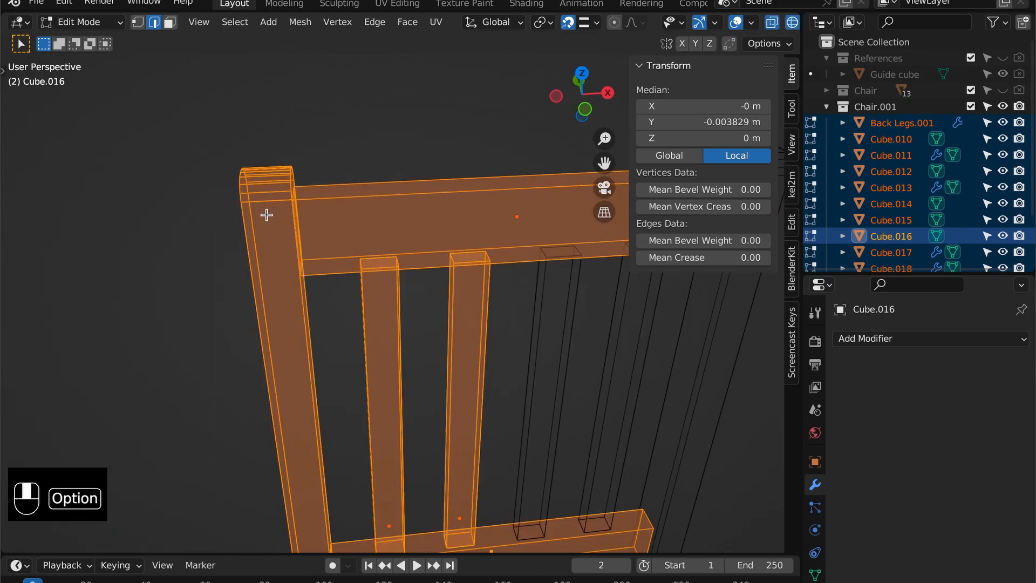
key(grave)
click(214, 89)
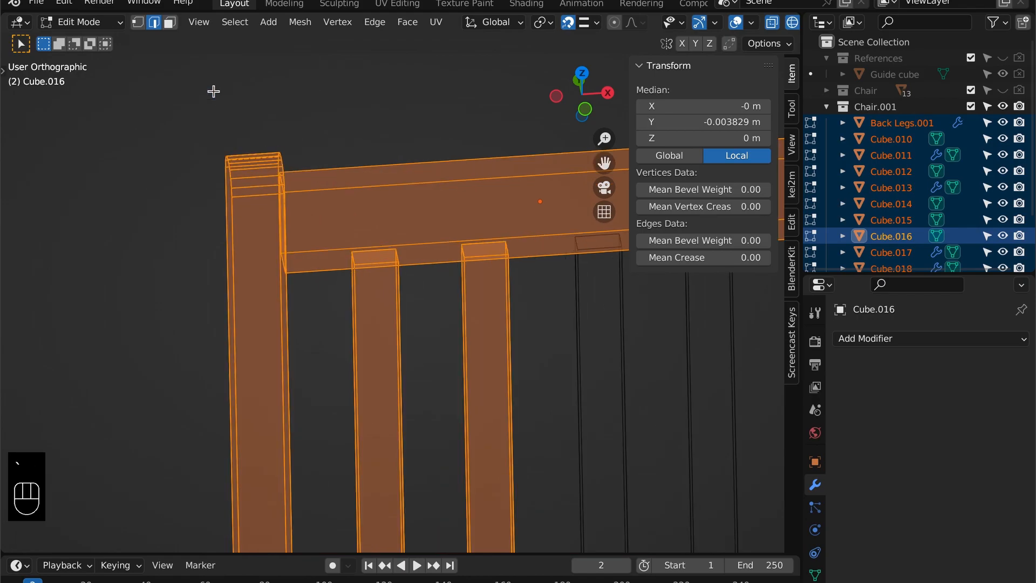
super+click(283, 248)
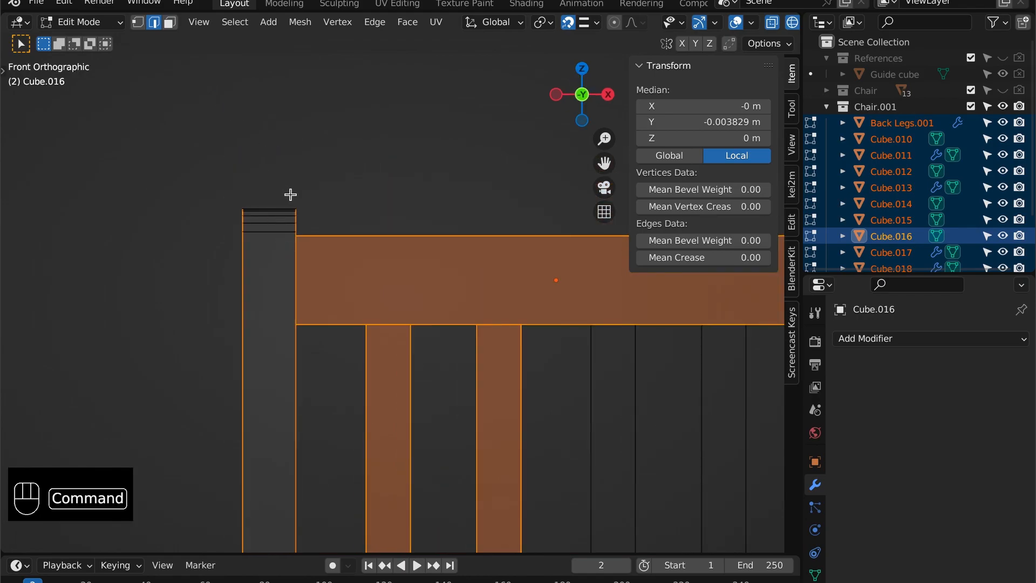
- Deselect the cross edges around the bend of the back legs in the left view
scroll(290, 194, down, 3)
shift+middle_drag(326, 352, 255, 302)
key(grave)
click(162, 301)
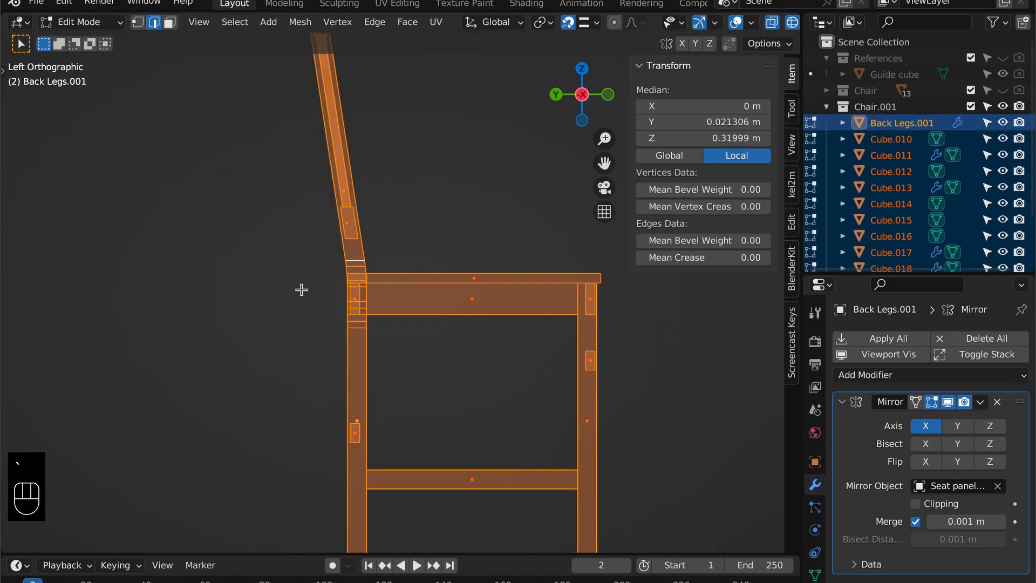
scroll(313, 276, up, 2)
key(shift+z)
scroll(324, 249, up, 3)
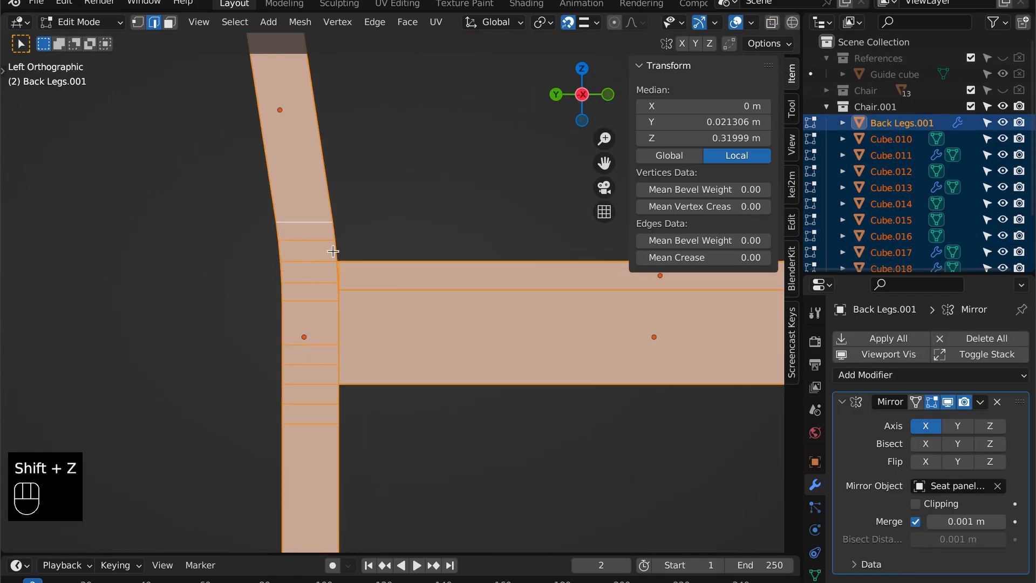
key(super+z)
key(super+z)
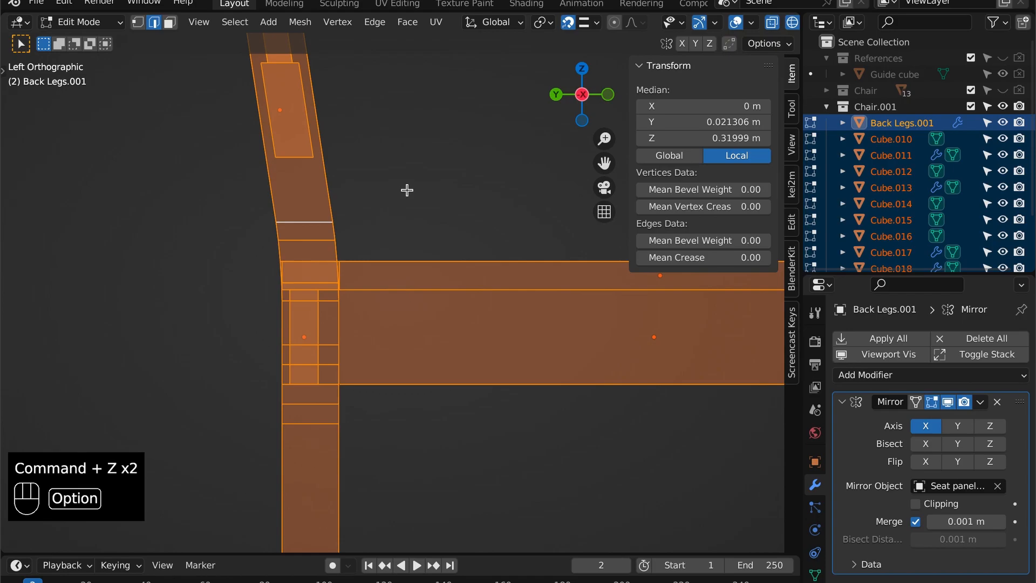
alt+shift+click(307, 223)
key(shift+z)
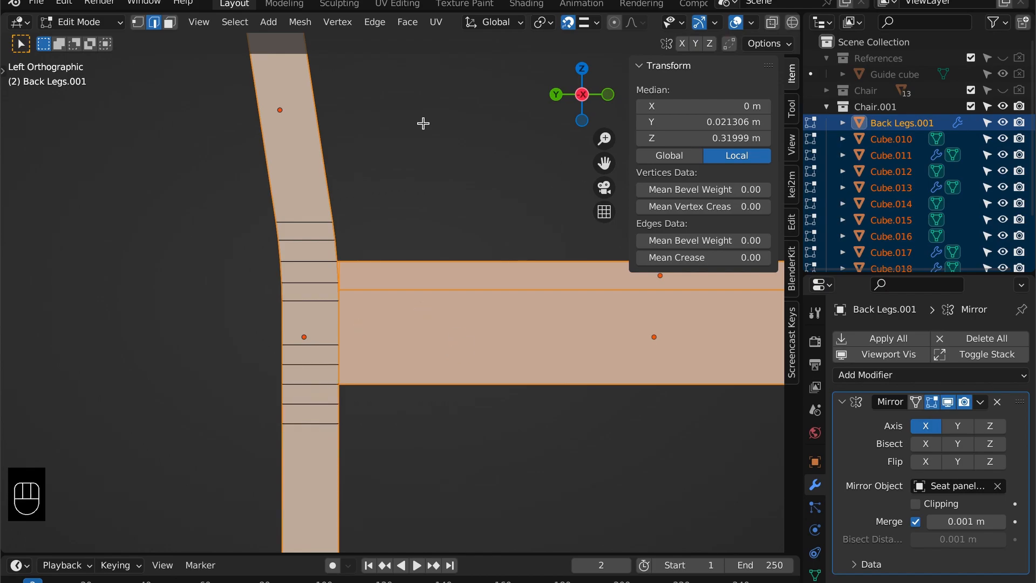
- Apply a small multi-segment bevel to all selected edges of the chair parts and return to Object Mode
key(shift+z)
key(shift+z)
middle_drag(516, 146, 446, 211)
scroll(464, 232, down, 4)
shift+middle_drag(522, 274, 436, 302)
shift+middle_drag(436, 302, 344, 222)
scroll(344, 222, up, 5)
scroll(363, 250, down, 5)
scroll(384, 292, up, 7)
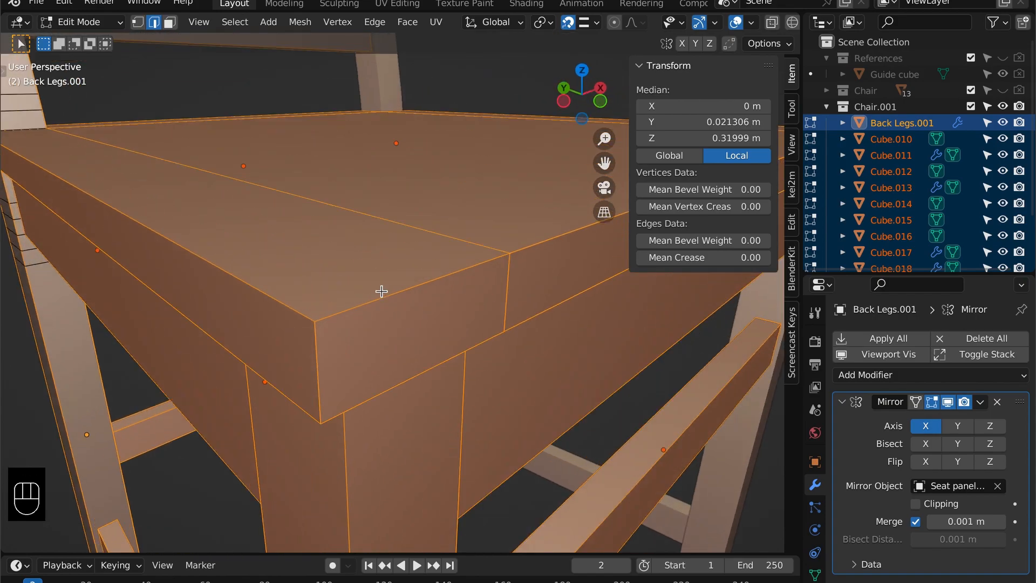
key(super+b)
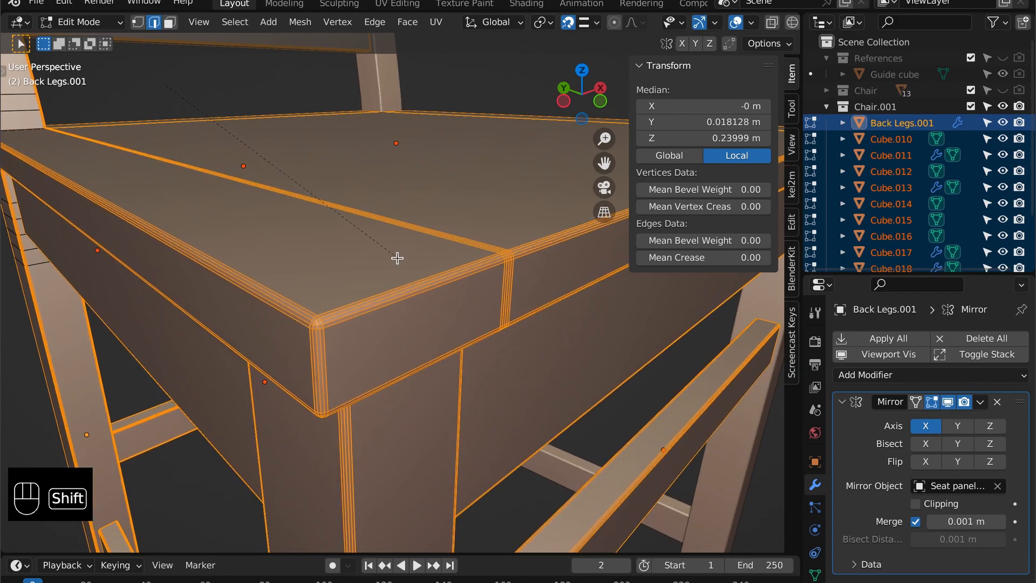
click(371, 220)
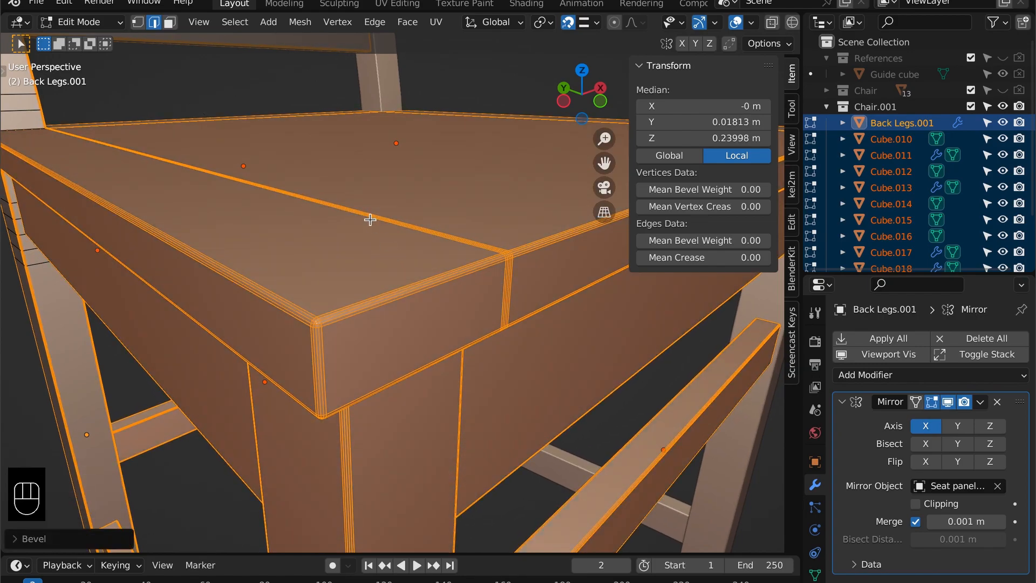
key(Tab)
scroll(370, 220, down, 5)
scroll(378, 238, up, 1)
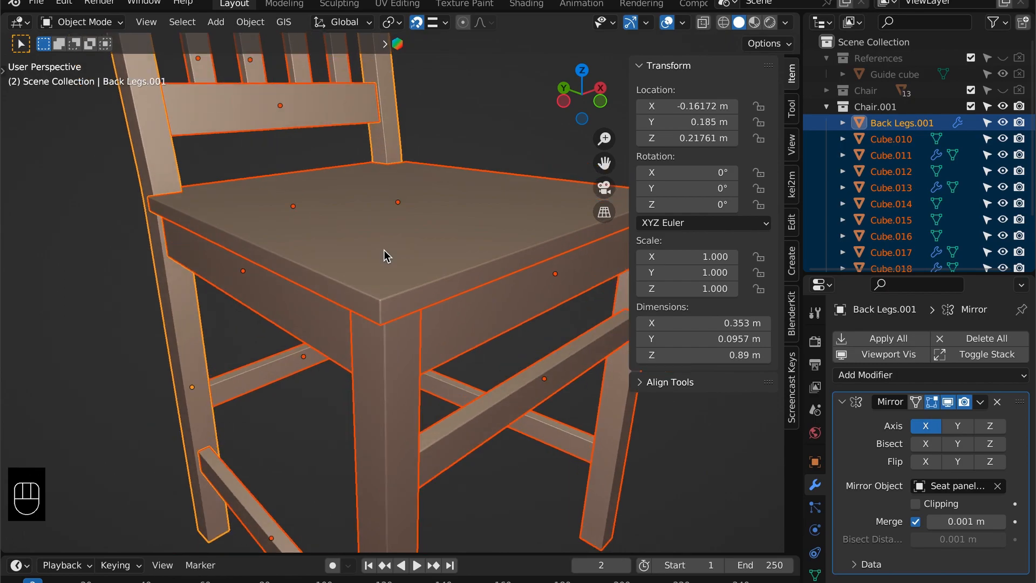
- Deselect the chair parts and add a cylinder sized 15 mm in X and Y and 8 mm in Z
scroll(384, 249, down, 3)
click(456, 167)
scroll(454, 168, down, 2)
alt+drag(439, 177, 470, 209)
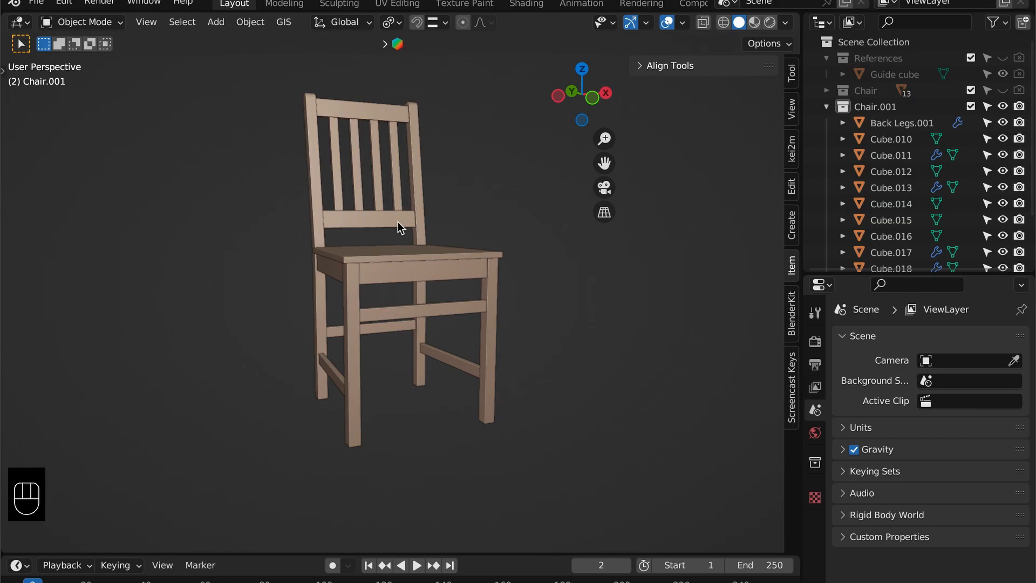
key(shift+a)
mouse_move(400, 222)
click(463, 299)
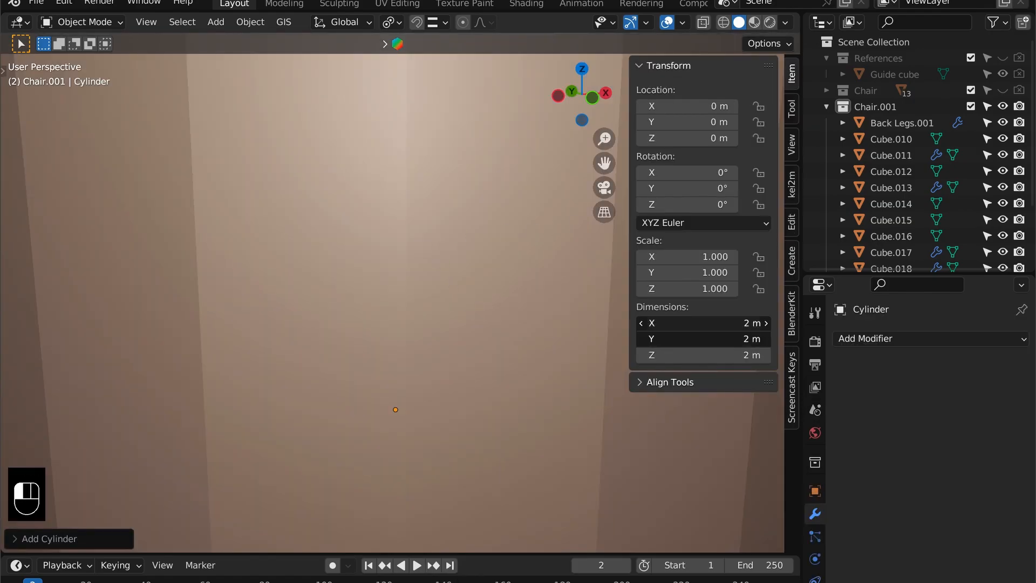
text(m)
key(Tab)
text(8)
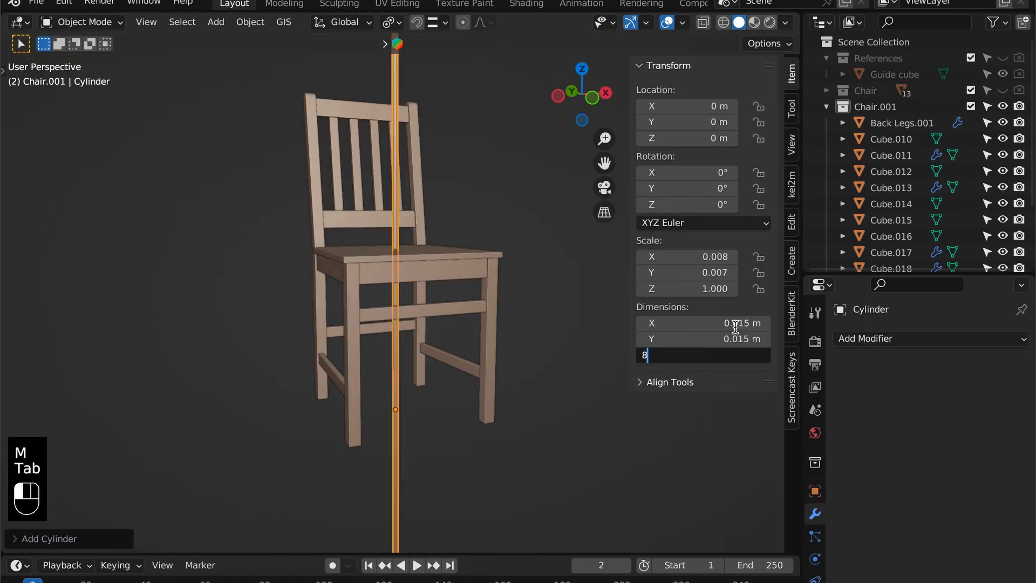
text(mm)
key(Return)
- Delete the cylinder's top face, working from the front view in wireframe
key(grave)
click(424, 219)
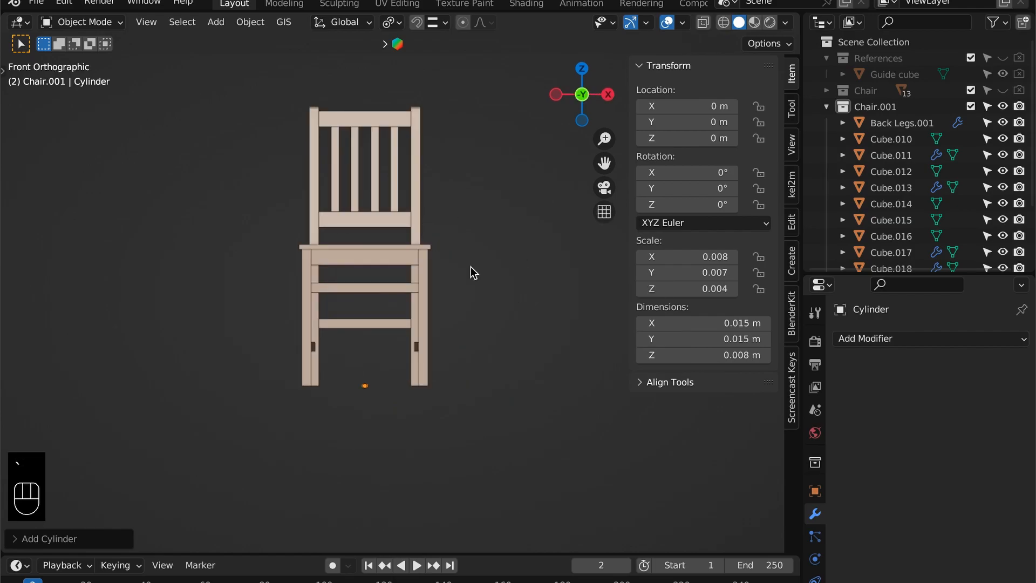
scroll(471, 267, up, 5)
key(shift+z)
shift+drag(337, 427, 426, 189)
scroll(413, 332, up, 5)
scroll(420, 266, up, 5)
key(Tab)
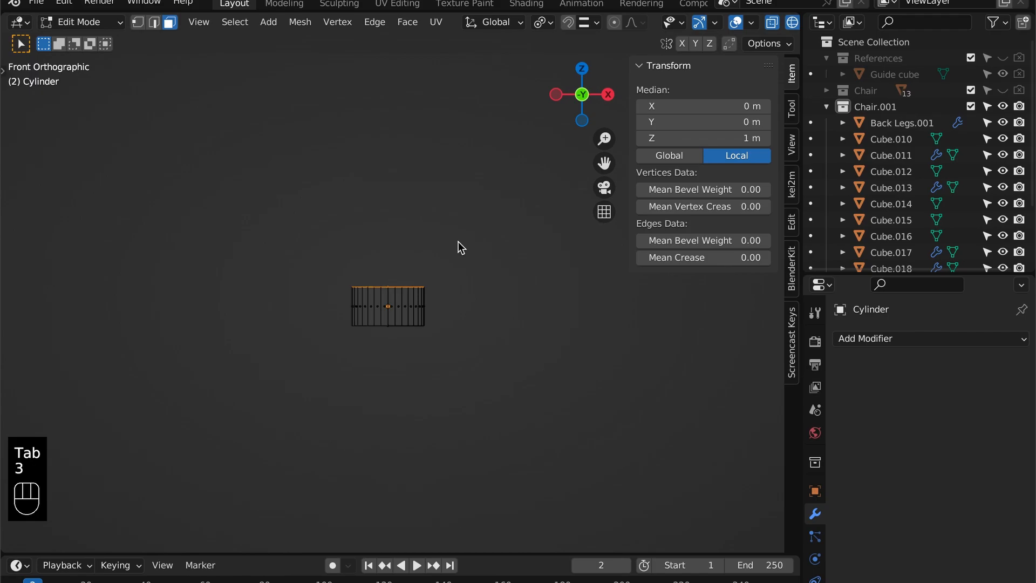
key(x)
click(374, 364)
- Scale down the cylinder's bottom vertices to taper it into a foot pad shape
scroll(432, 335, up, 2)
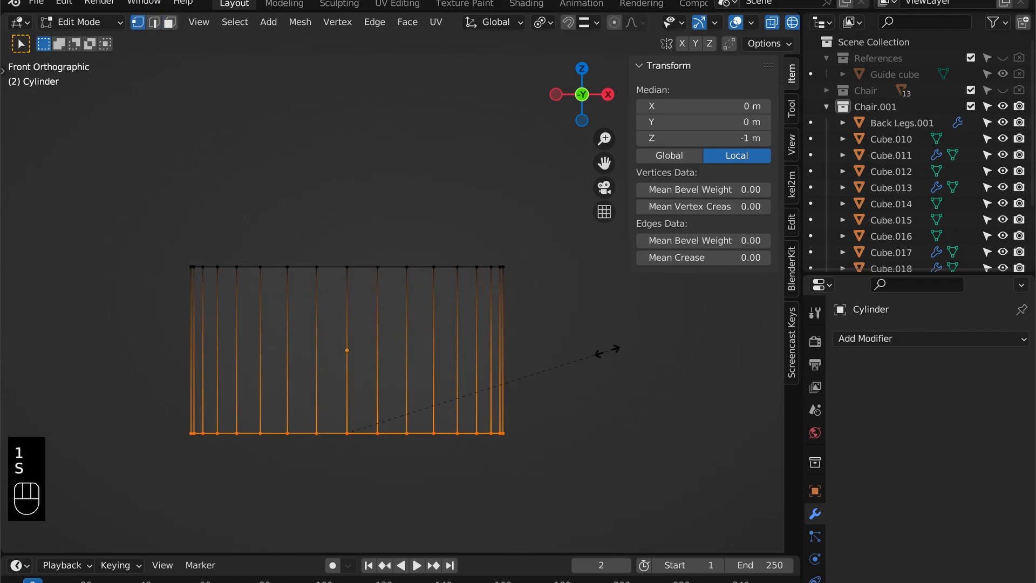
key(s)
click(533, 390)
scroll(513, 361, down, 12)
key(Tab)
- Move the tapered foot pad along X to about -0.187 m, under the front leg
alt+shift+middle_drag(411, 358, 588, 395)
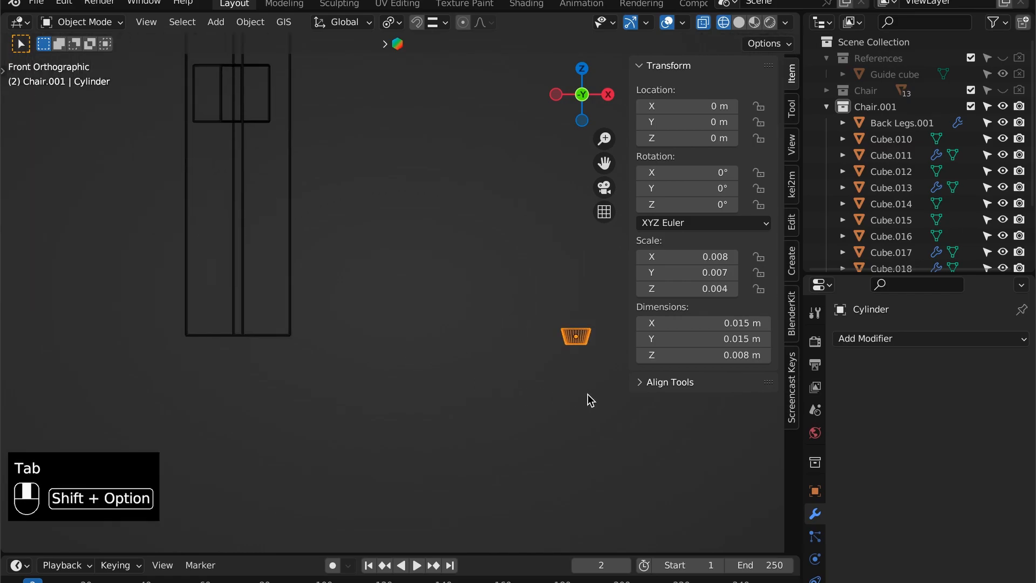
key(g)
click(199, 415)
scroll(287, 348, up, 3)
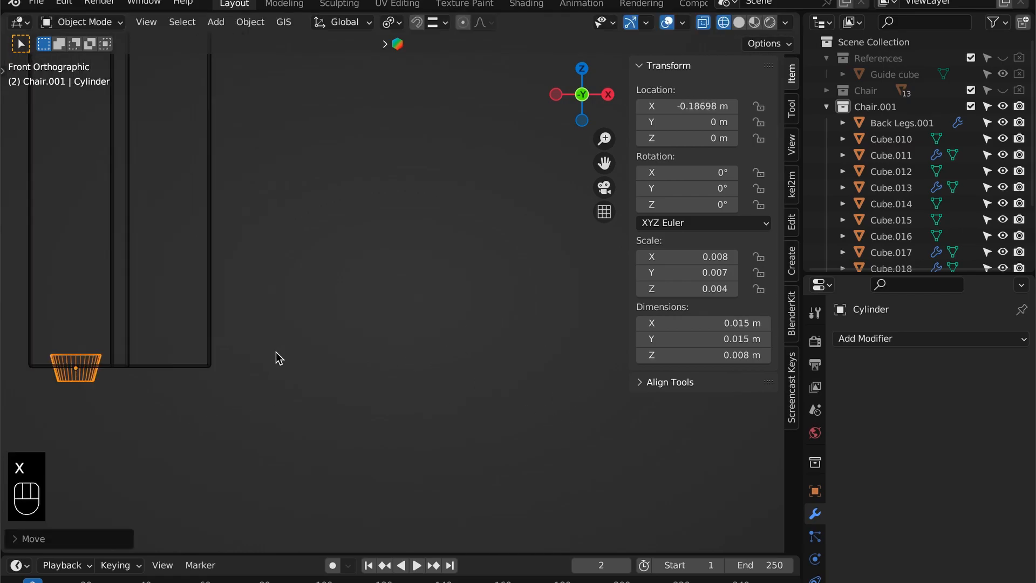
- Reduce the foot pad's height to about 7 mm and lower it to Z about -0.0034 m, against the leg's underside
alt+shift+middle_drag(58, 441, 324, 360)
scroll(346, 363, up, 6)
alt+shift+middle_drag(396, 353, 501, 372)
key(s)
key(z)
click(574, 391)
key(g)
key(z)
click(573, 419)
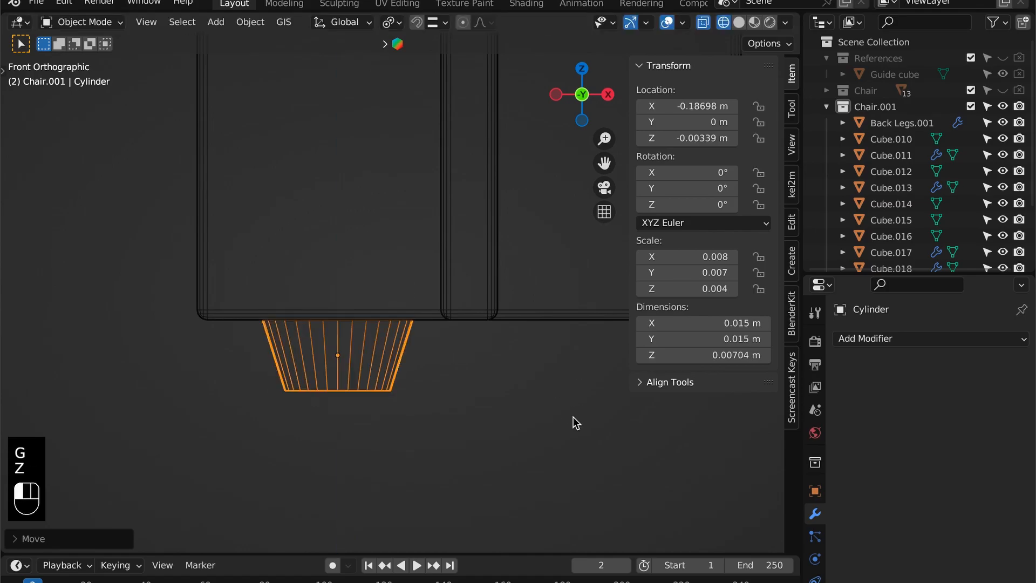
key(shift+z)
scroll(521, 387, down, 6)
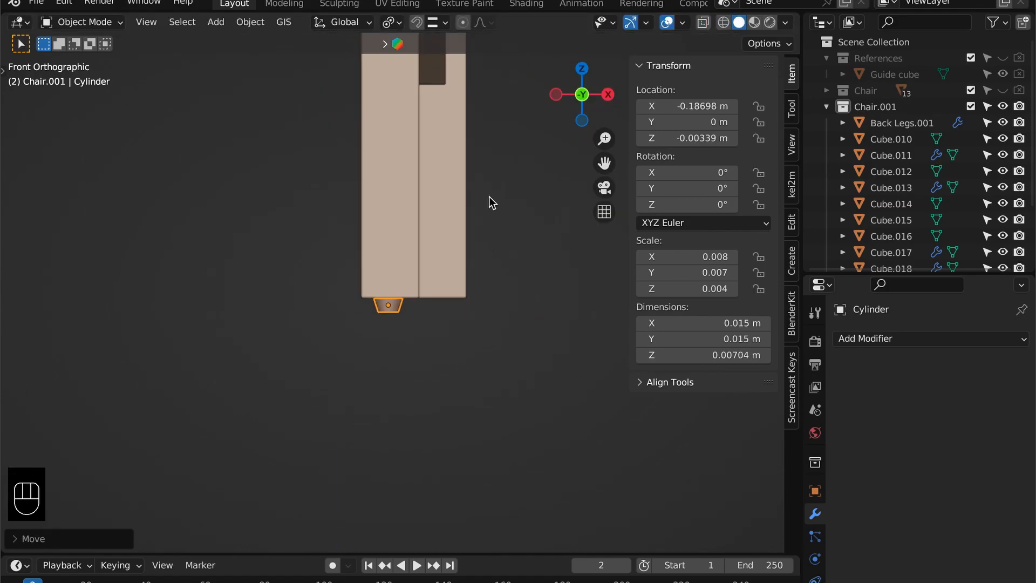
- Move the tapered foot pad along Y until it sits centred under the front leg, working from the left view
key(grave)
click(384, 198)
scroll(475, 294, down, 5)
alt+shift+drag(517, 279, 307, 307)
key(n)
scroll(341, 362, up, 5)
key(g)
key(y)
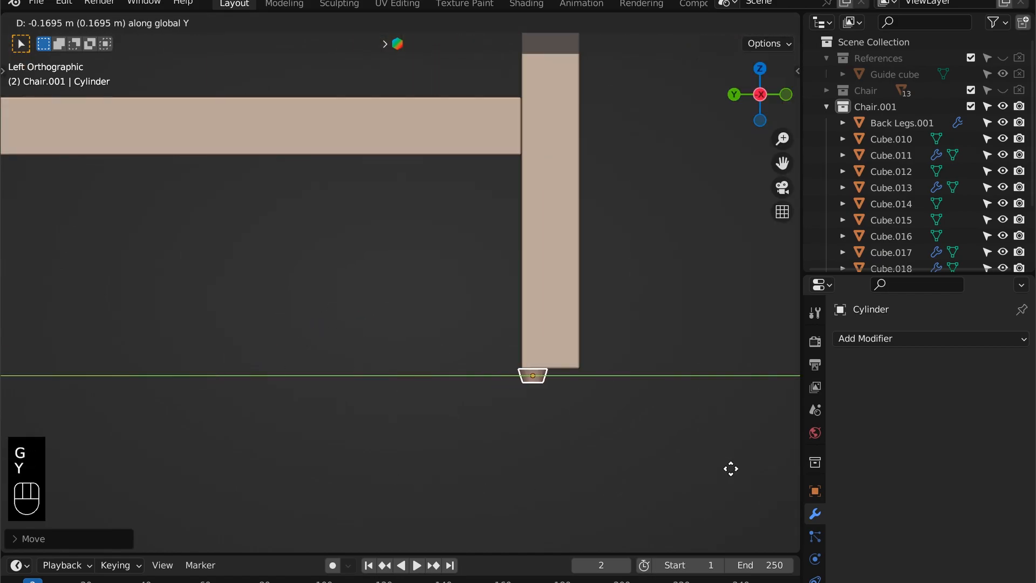
click(702, 411)
scroll(675, 368, down, 1)
alt+drag(659, 350, 488, 321)
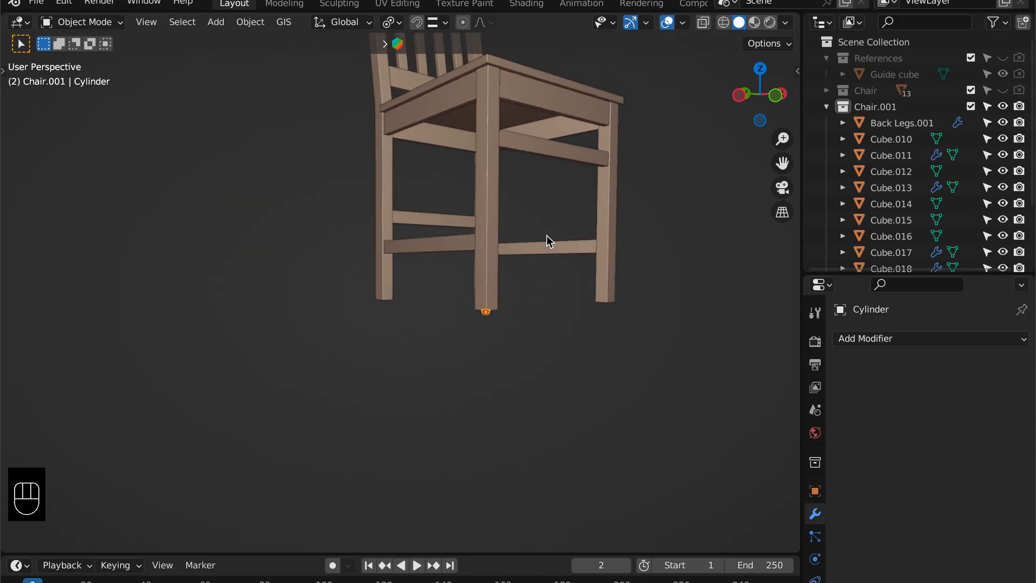
- Duplicate the foot pad along X to the opposite front leg, working from the top view in wireframe
key(grave)
click(520, 133)
key(shift+z)
alt+shift+drag(572, 303, 428, 306)
key(shift+d)
key(x)
click(657, 366)
- Duplicate the new front pad about 0.367 m back along Y onto the back leg, and copy that pad along X to the other back leg
alt+shift+drag(606, 184, 626, 358)
key(shift+d)
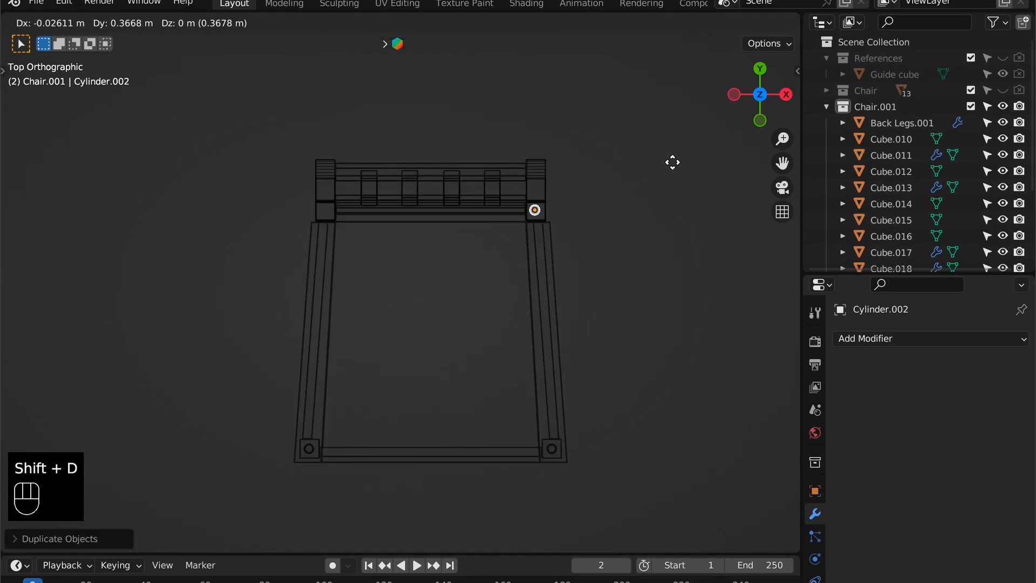
click(672, 161)
key(shift+d)
key(x)
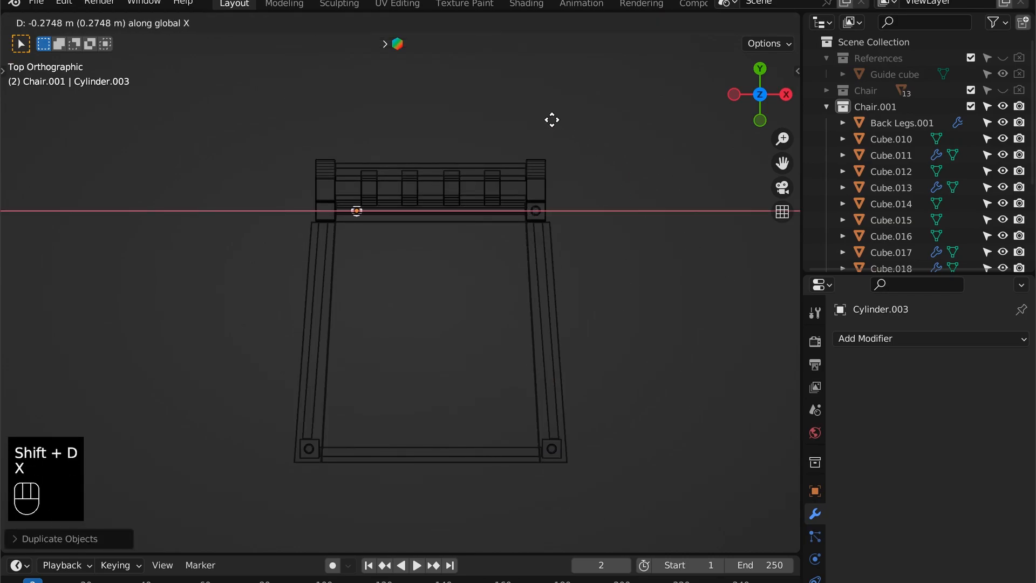
click(520, 106)
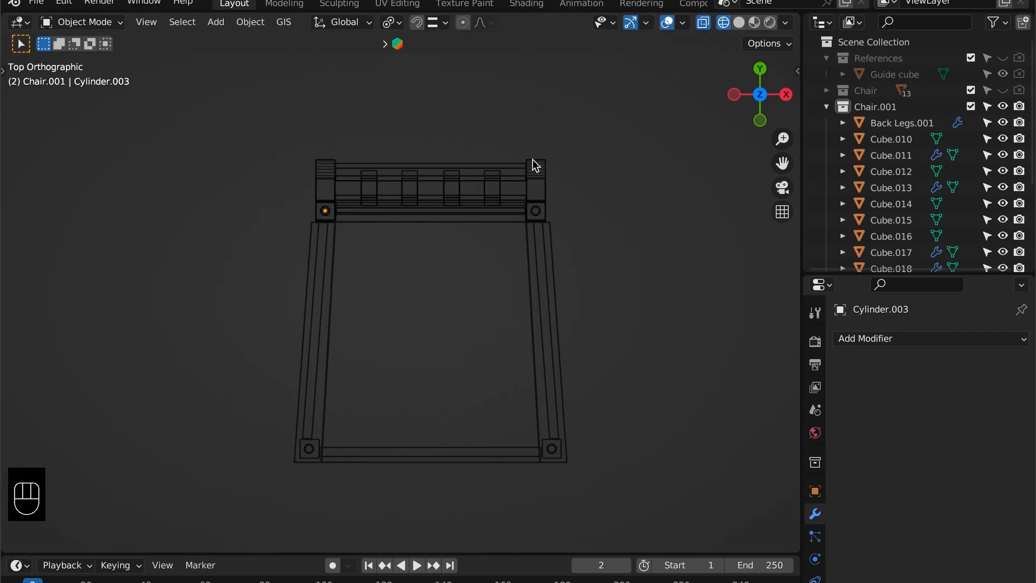
- Examine the foot pads under all four legs and the whole chair in solid shading from several angles
alt+drag(533, 160, 476, 193)
key(shift+z)
alt+shift+drag(510, 309, 482, 180)
alt+shift+drag(481, 442, 491, 264)
mouse_move(492, 335)
alt+mouse_down()
mouse_move(493, 310)
mouse_move(487, 342)
alt+mouse_up()
alt+shift+drag(512, 176, 643, 294)
scroll(490, 314, down, 2)
- Save the chair file and maximize the 3D viewport to frame the whole chair
key(super+s)
scroll(486, 284, down, 3)
scroll(463, 286, up, 1)
key(ctrl+space)
key(super+s)
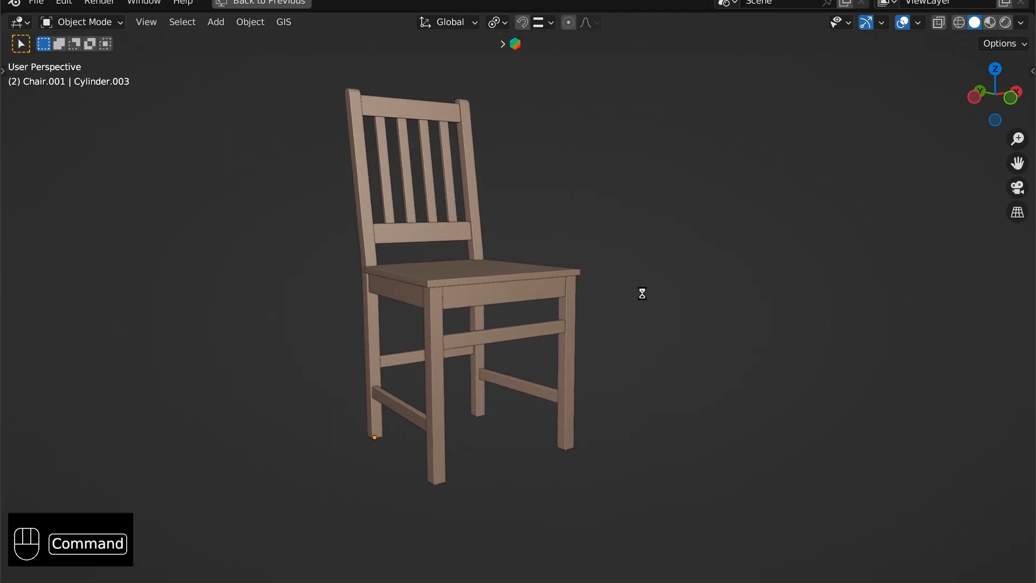